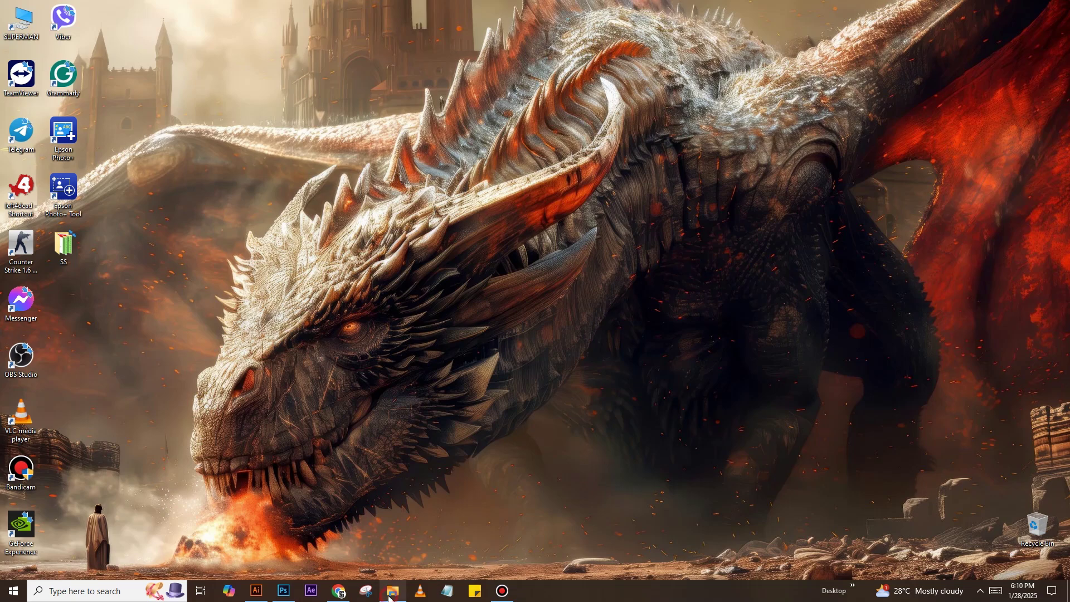
- Open TEMPLATE.psd and set the base colour to black (000000)
{"action": "left_click", "coordinate": [390, 594]}
{"action": "double_click", "coordinate": [437, 239]}
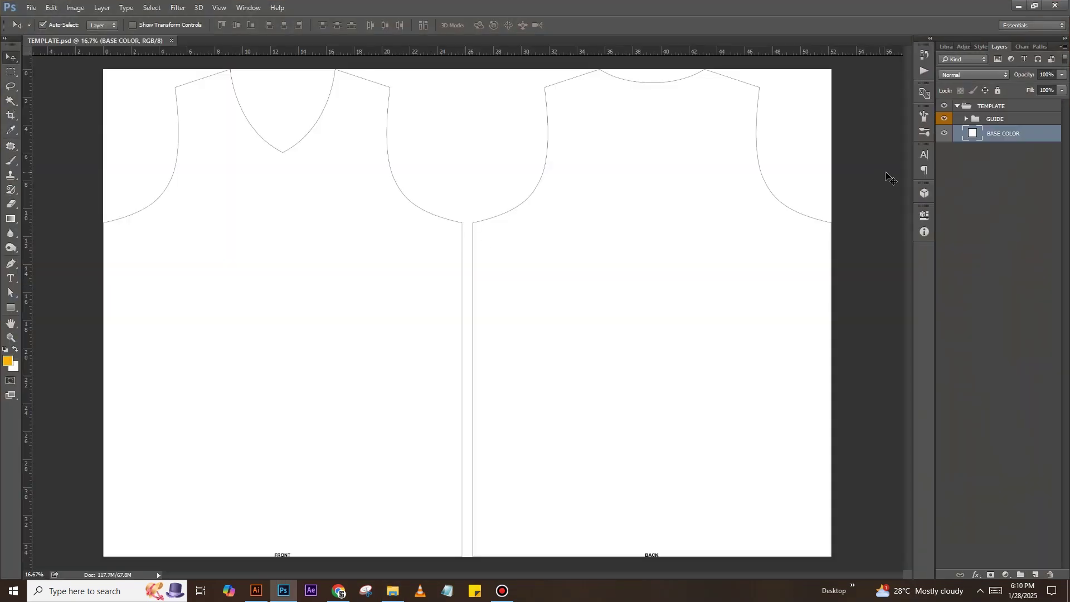
{"action": "double_click", "coordinate": [973, 134]}
{"action": "type", "text": "000000"}
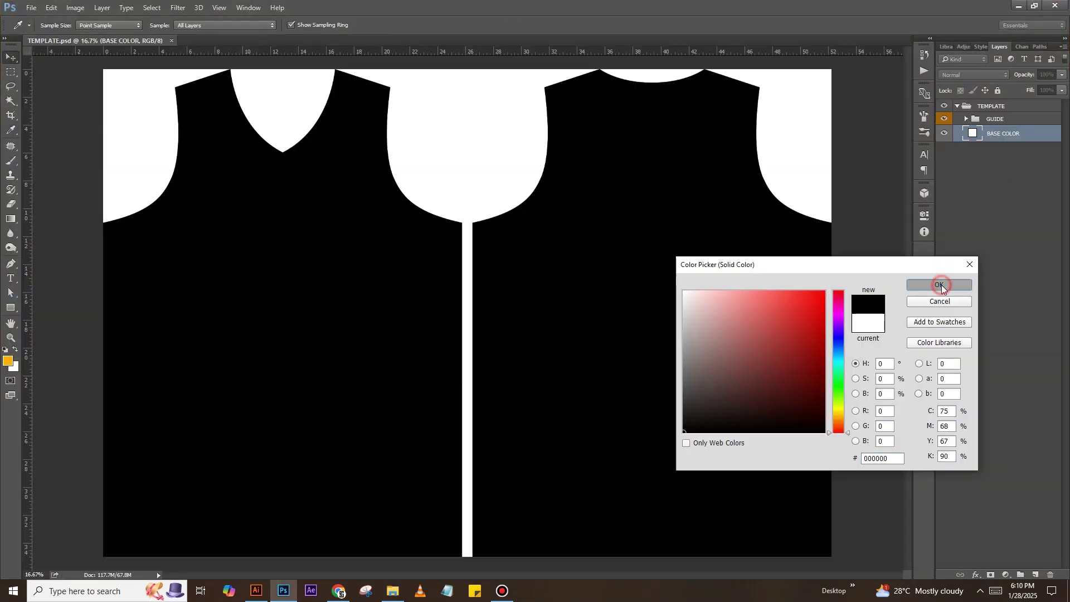
{"action": "left_click", "coordinate": [942, 285]}
- Cut the front half of the jersey onto its own layer and delete the leftover empty layer
{"action": "key", "text": "ctrl+v"}
{"action": "key", "text": "ctrl+semicolon"}
{"action": "key", "text": "m"}
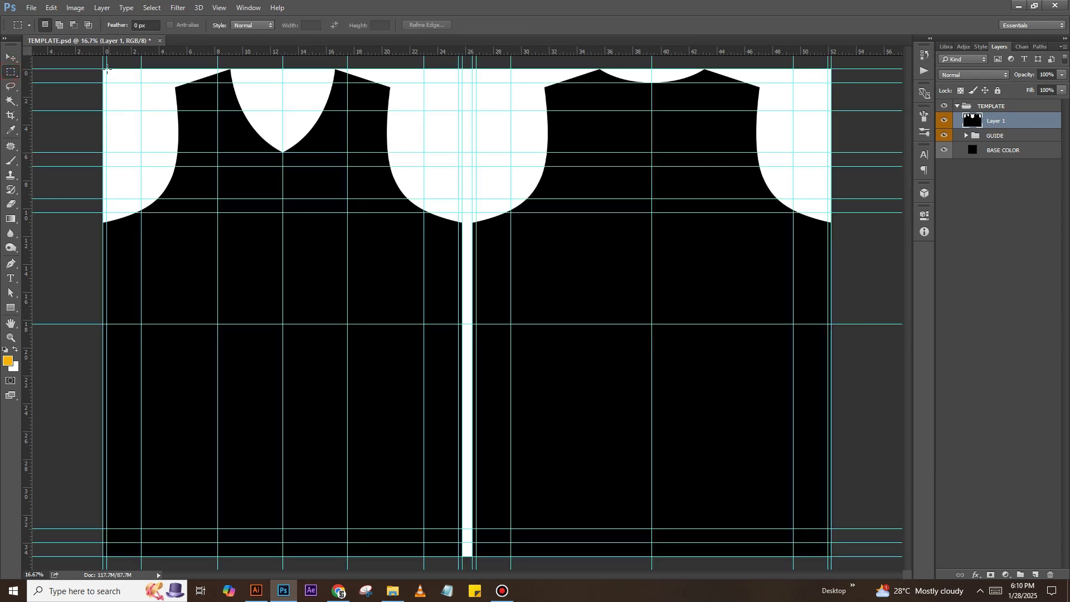
{"action": "left_click_drag", "start_coordinate": [107, 70], "coordinate": [471, 556]}
{"action": "key", "text": "ctrl+shift+j"}
{"action": "key", "text": "v"}
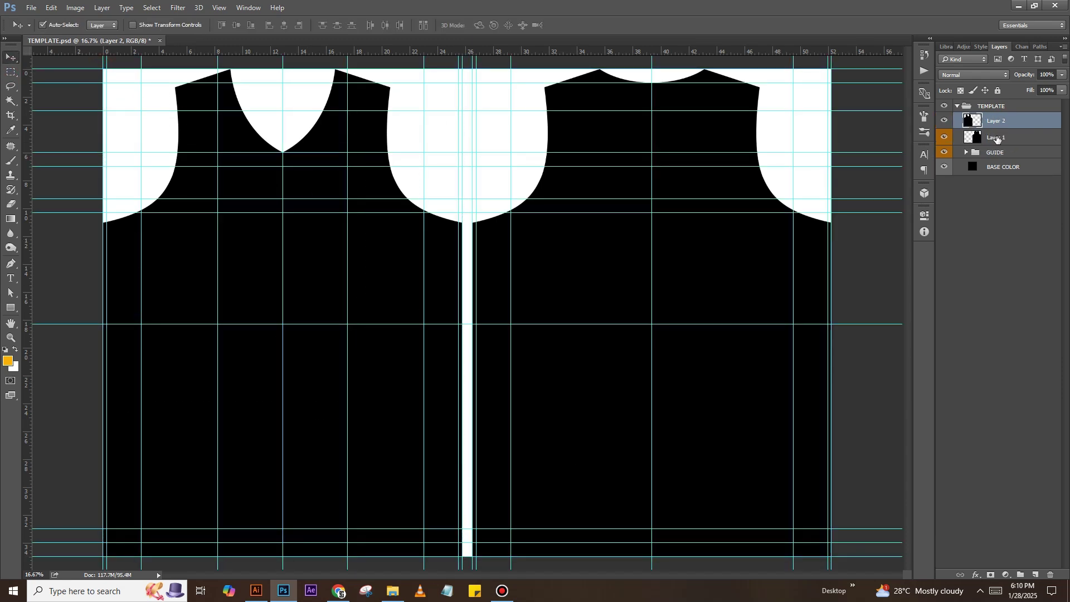
{"action": "left_click", "coordinate": [998, 139]}
{"action": "key", "text": "Delete"}
- Paste the black front panel into Illustrator with the artboard fitted to it
{"action": "key", "text": "ctrl+c"}
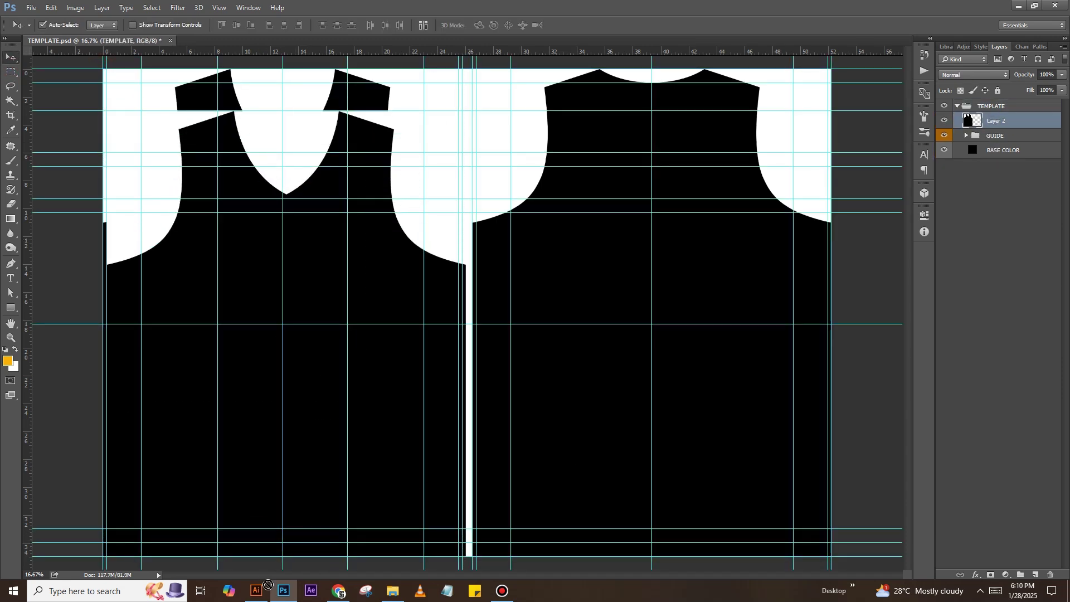
{"action": "left_click", "coordinate": [256, 591]}
{"action": "key", "text": "ctrl+v"}
{"action": "key", "text": "shift+o"}
- Add ruler guides along the panel's vertical edge and bottom edge
{"action": "key", "text": "ctrl+minus"}
{"action": "key", "text": "ctrl+minus"}
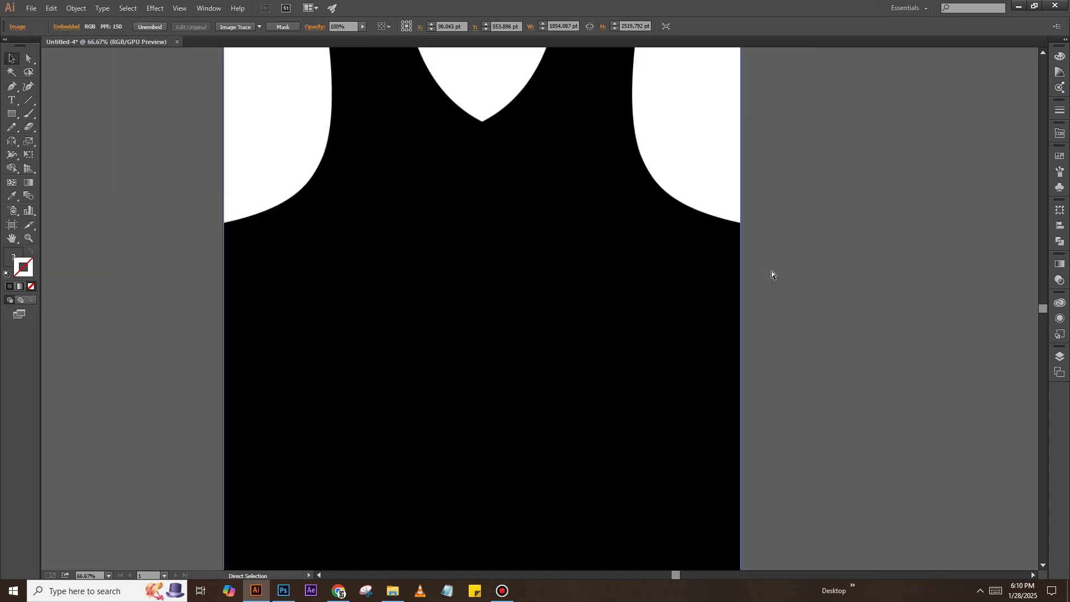
{"action": "key", "text": "ctrl+minus"}
{"action": "key", "text": "v"}
{"action": "key", "text": "ctrl+r"}
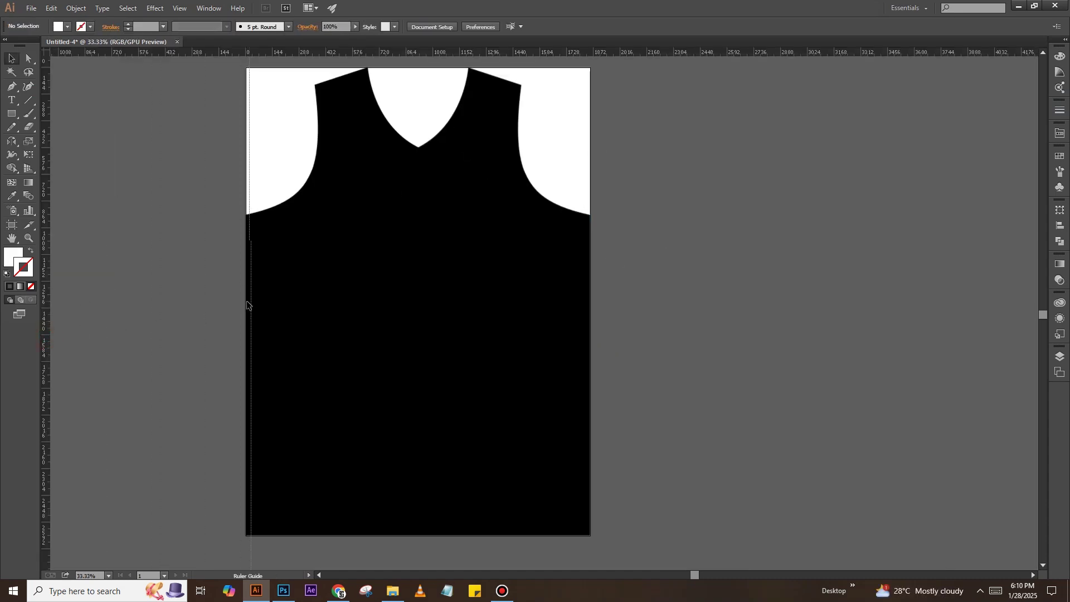
{"action": "left_click_drag", "start_coordinate": [247, 305], "coordinate": [246, 305]}
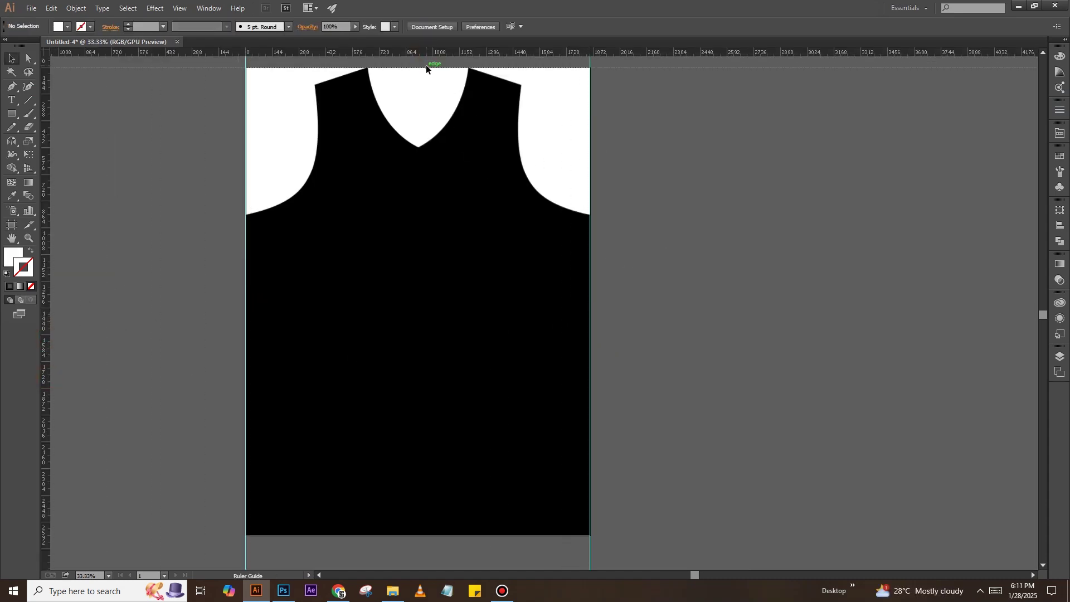
{"action": "left_click_drag", "start_coordinate": [435, 427], "coordinate": [437, 535]}
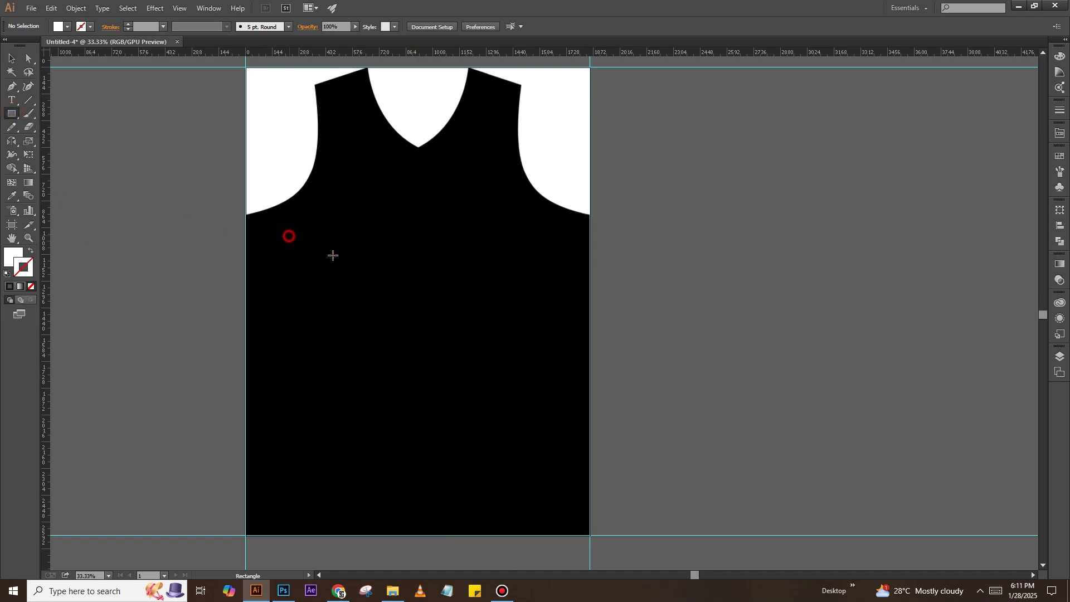
{"action": "mouse_move", "coordinate": [333, 255]}
{"action": "left_mouse_down"}
{"action": "mouse_move", "coordinate": [414, 280]}
{"action": "mouse_move", "coordinate": [591, 257]}
{"action": "left_mouse_up"}
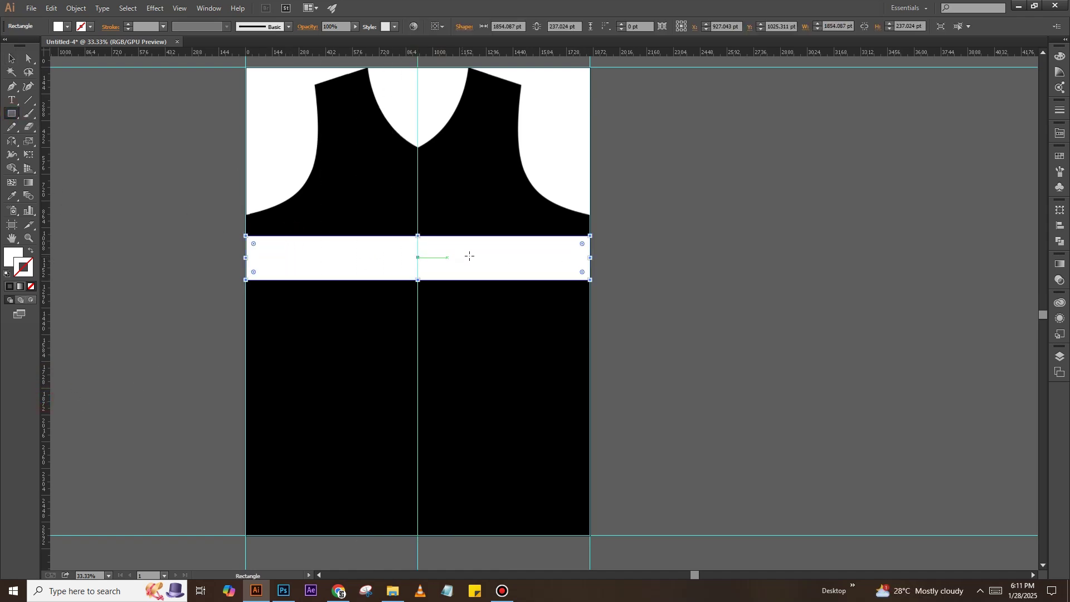
{"action": "key", "text": "Delete"}
- Place the bw098752 chevron image from the V NECK folder onto the artboard
{"action": "left_click", "coordinate": [393, 591]}
{"action": "double_click", "coordinate": [427, 218]}
{"action": "left_click", "coordinate": [496, 221]}
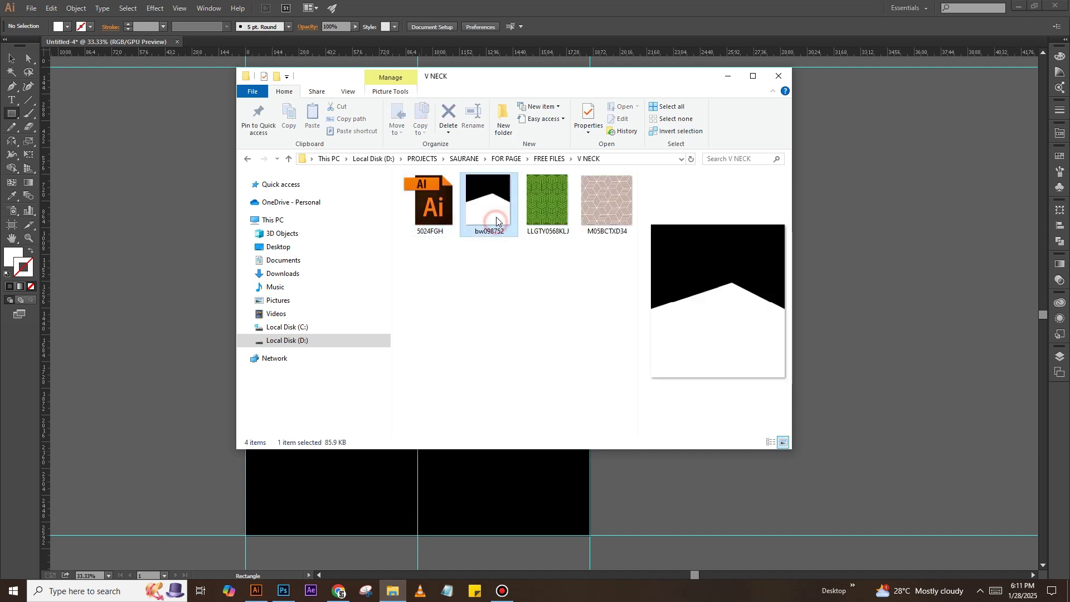
{"action": "mouse_move", "coordinate": [497, 220]}
{"action": "left_mouse_down"}
{"action": "mouse_move", "coordinate": [163, 283]}
{"action": "mouse_move", "coordinate": [414, 276]}
{"action": "mouse_move", "coordinate": [414, 259]}
{"action": "left_mouse_up"}
{"action": "left_click", "coordinate": [728, 76]}
{"action": "key", "text": "ctrl+equal"}
- Line the chevron image up over the panel using reduced opacity, then restore full opacity
{"action": "left_click_drag", "start_coordinate": [370, 37], "coordinate": [344, 37]}
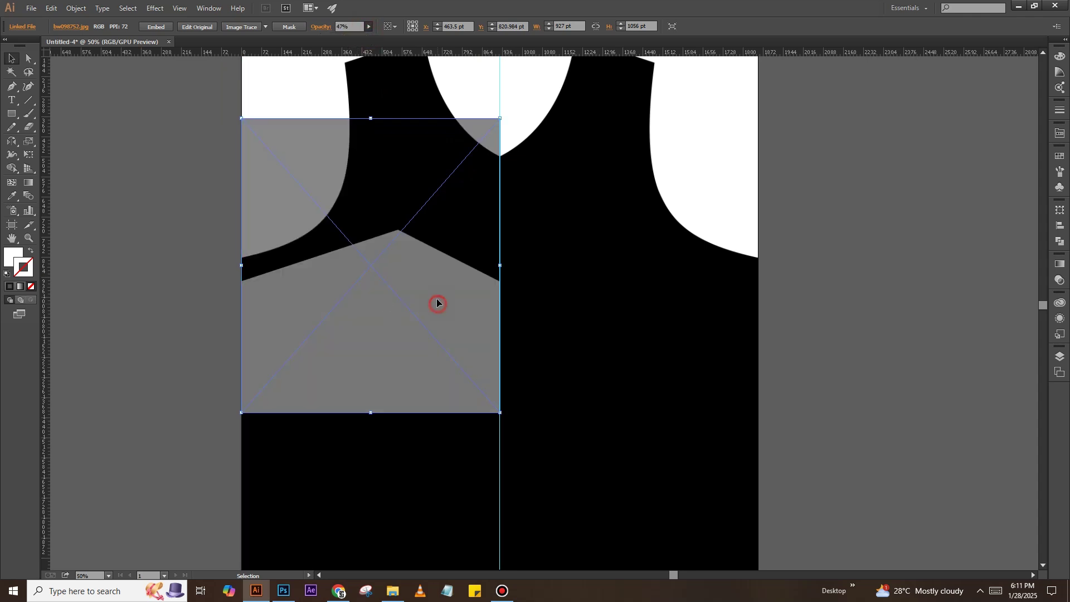
{"action": "mouse_move", "coordinate": [437, 303]}
{"action": "left_mouse_down"}
{"action": "mouse_move", "coordinate": [447, 282]}
{"action": "mouse_move", "coordinate": [422, 247]}
{"action": "left_mouse_up"}
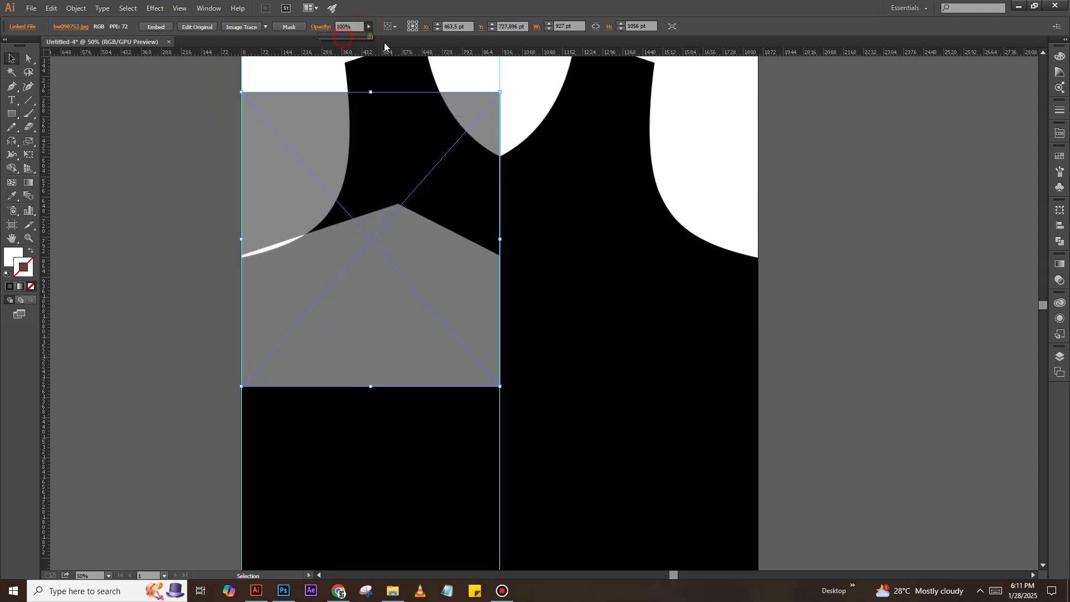
{"action": "left_click", "coordinate": [390, 211]}
- Draw a rectangle spanning from the panel's left edge to the centre guide
{"action": "left_click", "coordinate": [15, 114]}
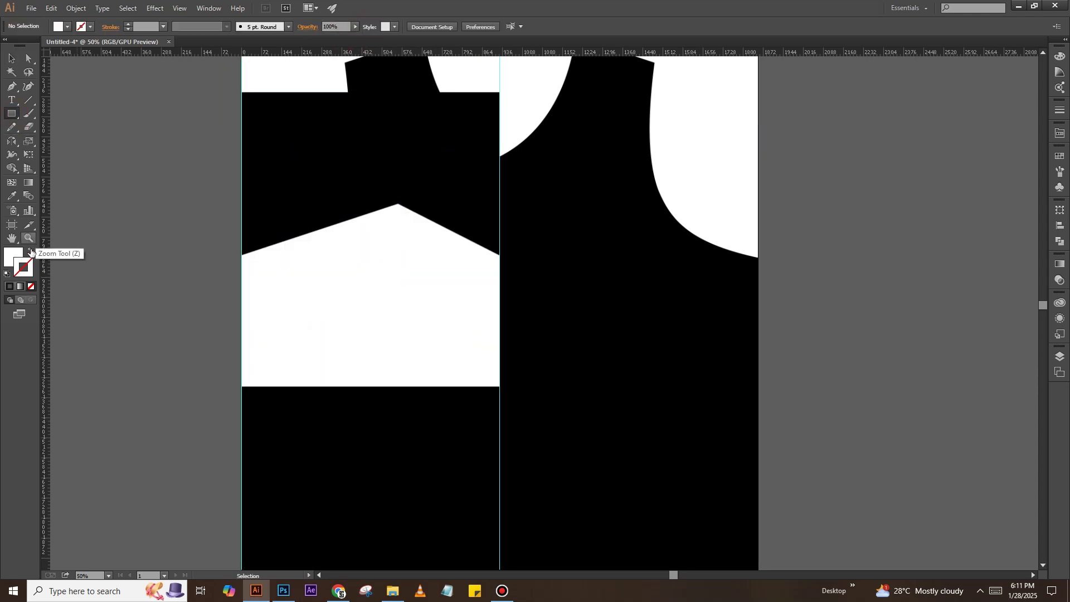
{"action": "left_click", "coordinate": [31, 252]}
{"action": "left_click", "coordinate": [1061, 133]}
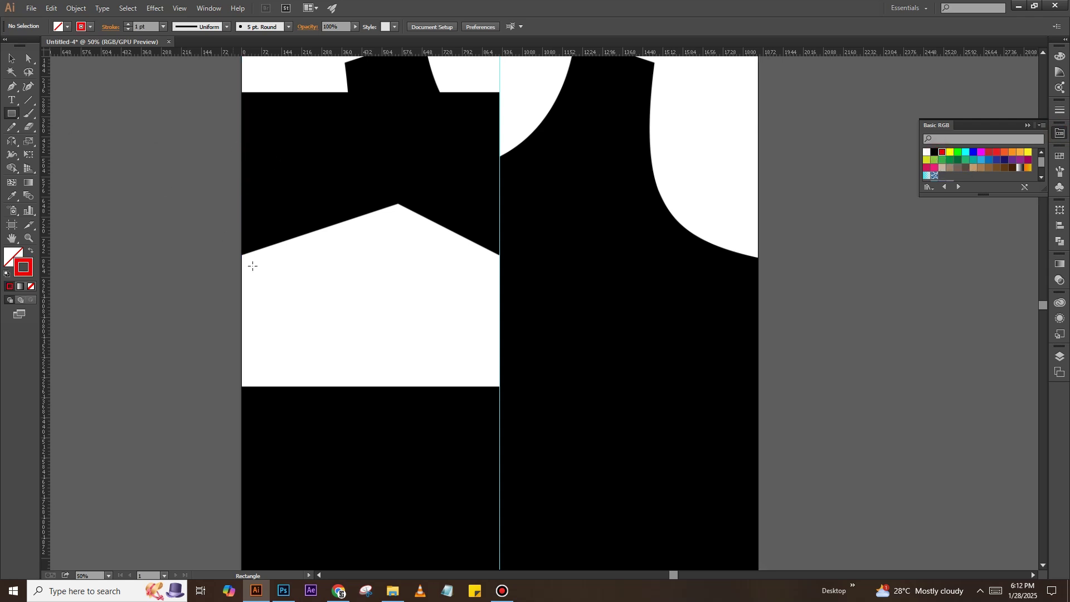
{"action": "left_click_drag", "start_coordinate": [257, 259], "coordinate": [411, 385]}
{"action": "left_click_drag", "start_coordinate": [410, 322], "coordinate": [496, 313]}
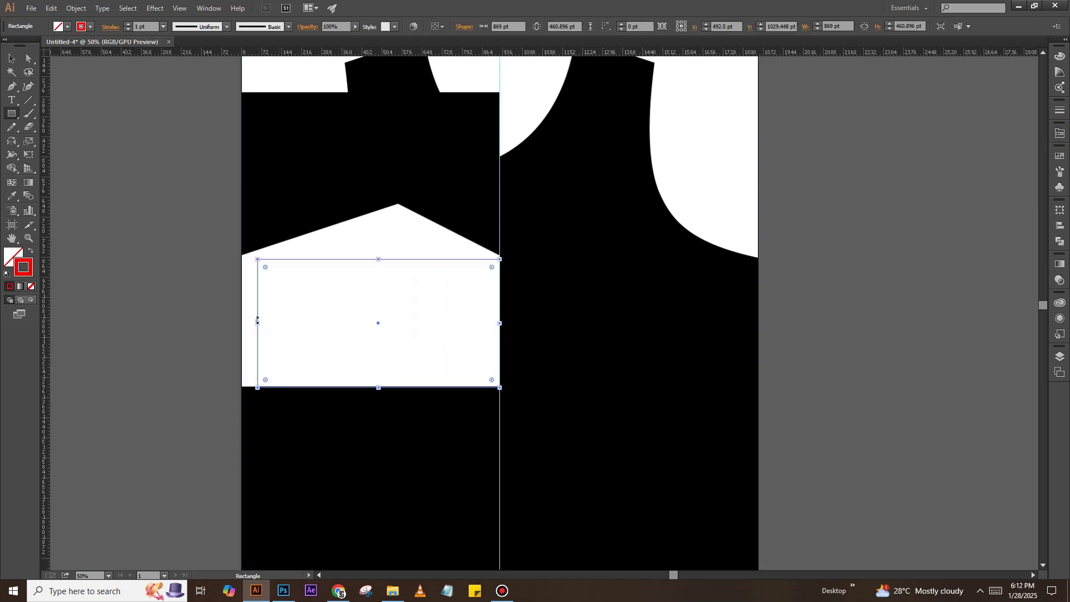
{"action": "left_click_drag", "start_coordinate": [257, 321], "coordinate": [242, 321]}
- Fit the rectangle's top to the chevron corners and its bottom to the panel bottom
{"action": "scroll", "coordinate": [344, 284], "scroll_direction": "up", "scroll_amount": 4}
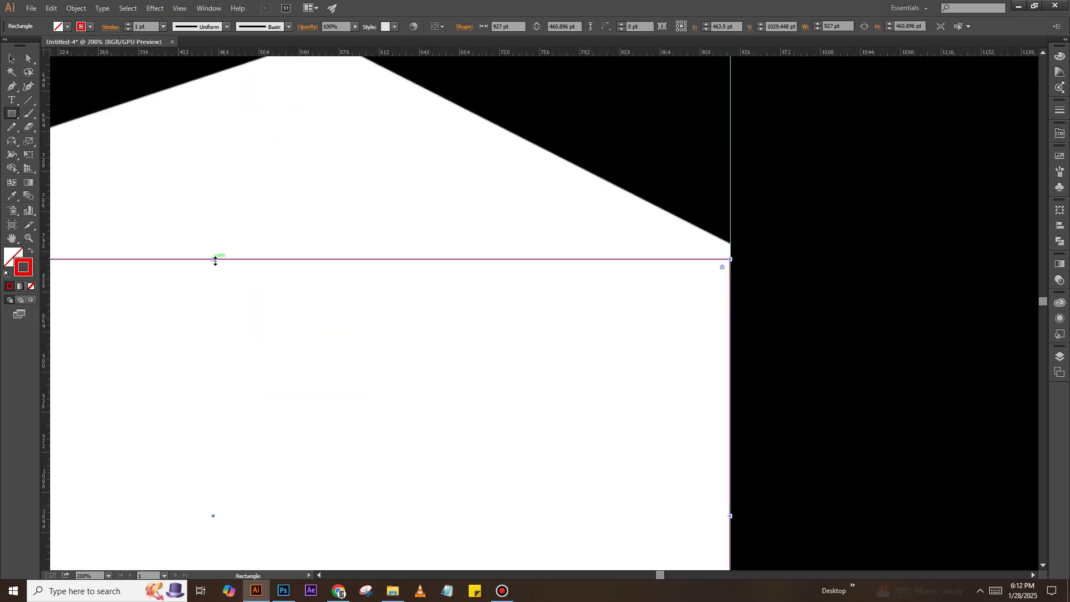
{"action": "left_click_drag", "start_coordinate": [215, 259], "coordinate": [216, 243]}
{"action": "scroll", "coordinate": [295, 410], "scroll_direction": "down", "scroll_amount": 3}
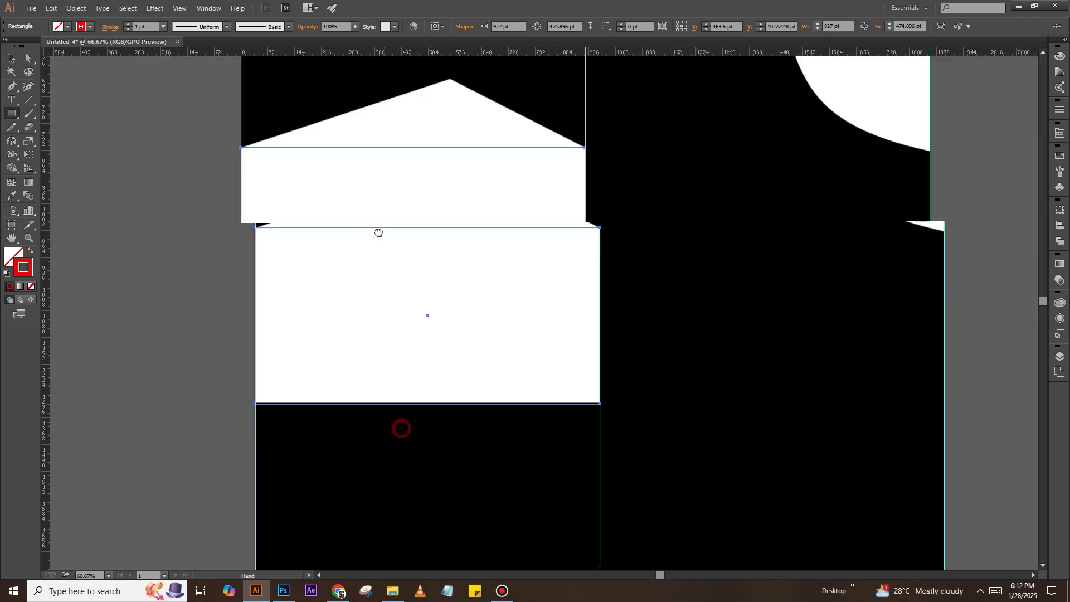
{"action": "left_click_drag", "start_coordinate": [407, 211], "coordinate": [427, 514]}
{"action": "left_click_drag", "start_coordinate": [403, 306], "coordinate": [397, 468]}
{"action": "scroll", "coordinate": [399, 265], "scroll_direction": "up", "scroll_amount": 2}
{"action": "scroll", "coordinate": [412, 372], "scroll_direction": "up", "scroll_amount": 1}
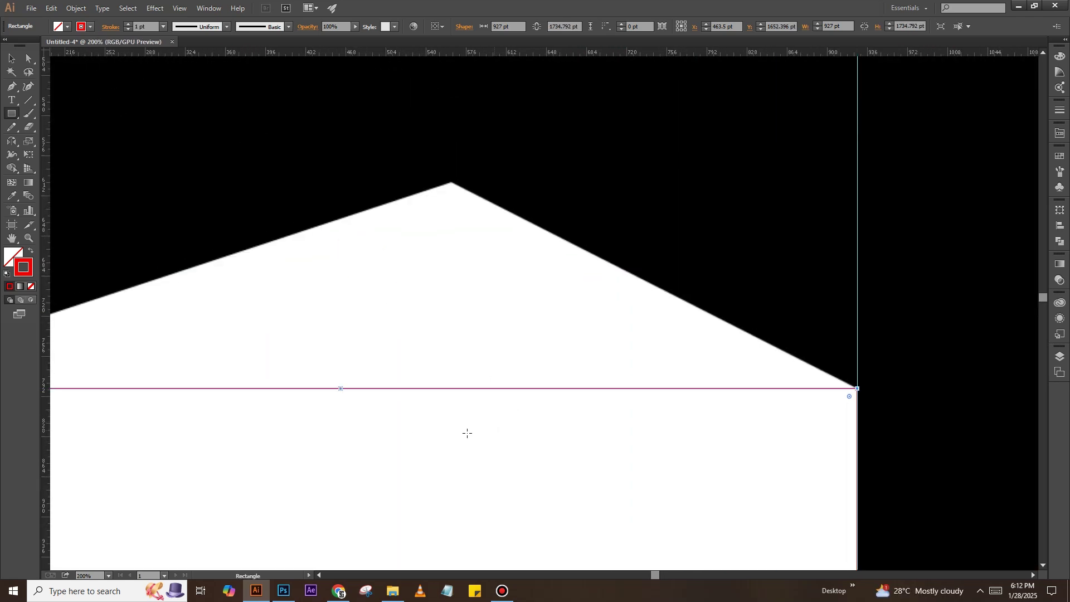
- Pull the rectangle's top midpoint up to the chevron peak and fill the shape red
{"action": "key", "text": "a"}
{"action": "left_click_drag", "start_coordinate": [418, 389], "coordinate": [452, 202]}
{"action": "scroll", "coordinate": [451, 201], "scroll_direction": "up", "scroll_amount": 2}
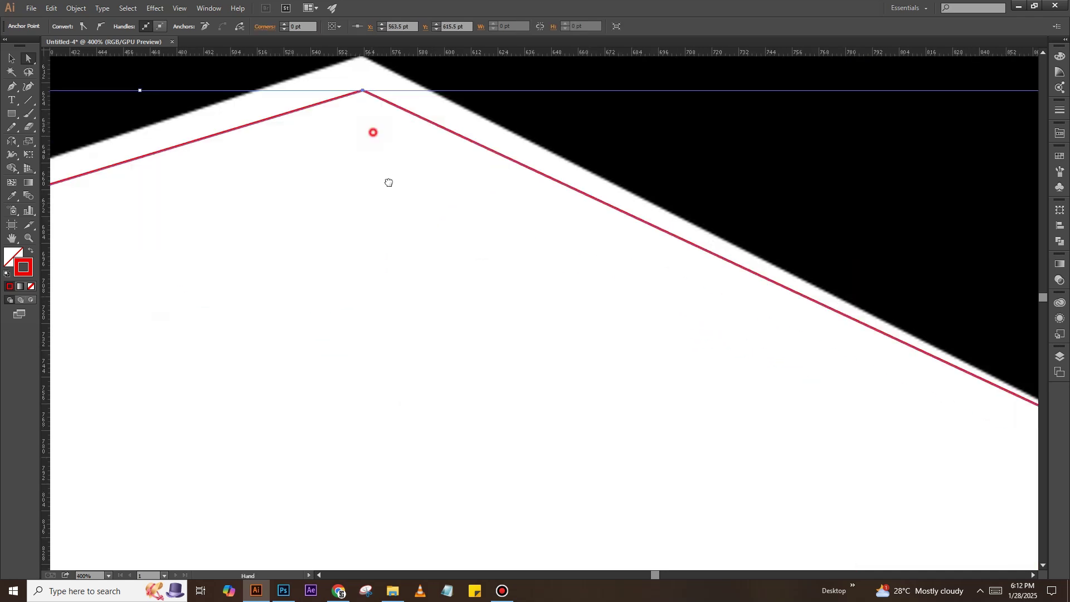
{"action": "left_click_drag", "start_coordinate": [439, 289], "coordinate": [440, 255]}
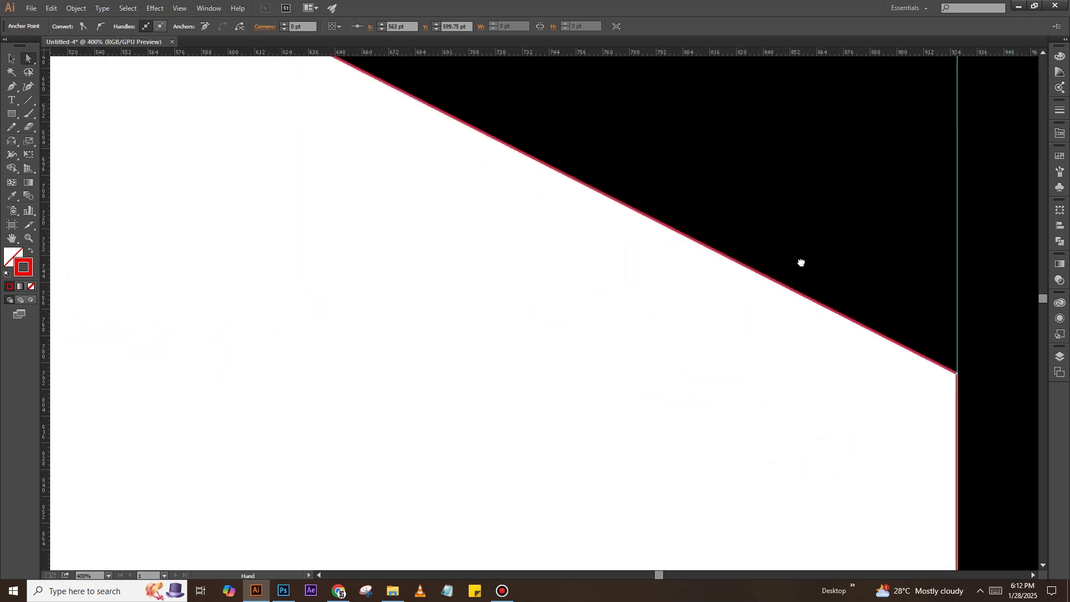
{"action": "scroll", "coordinate": [639, 350], "scroll_direction": "down", "scroll_amount": 2}
{"action": "scroll", "coordinate": [639, 350], "scroll_direction": "down", "scroll_amount": 3}
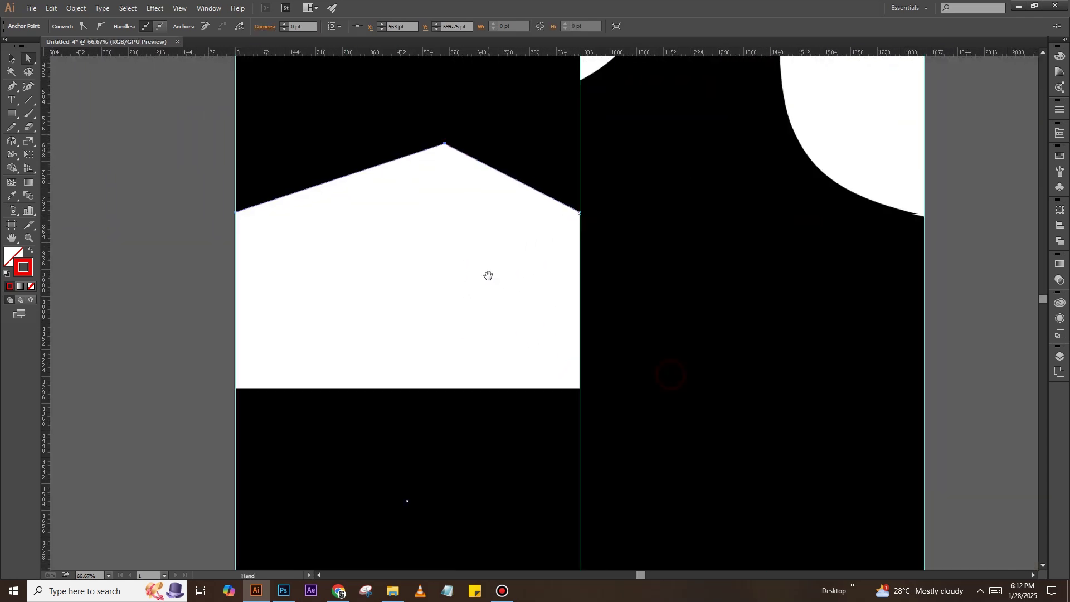
{"action": "left_click", "coordinate": [29, 253]}
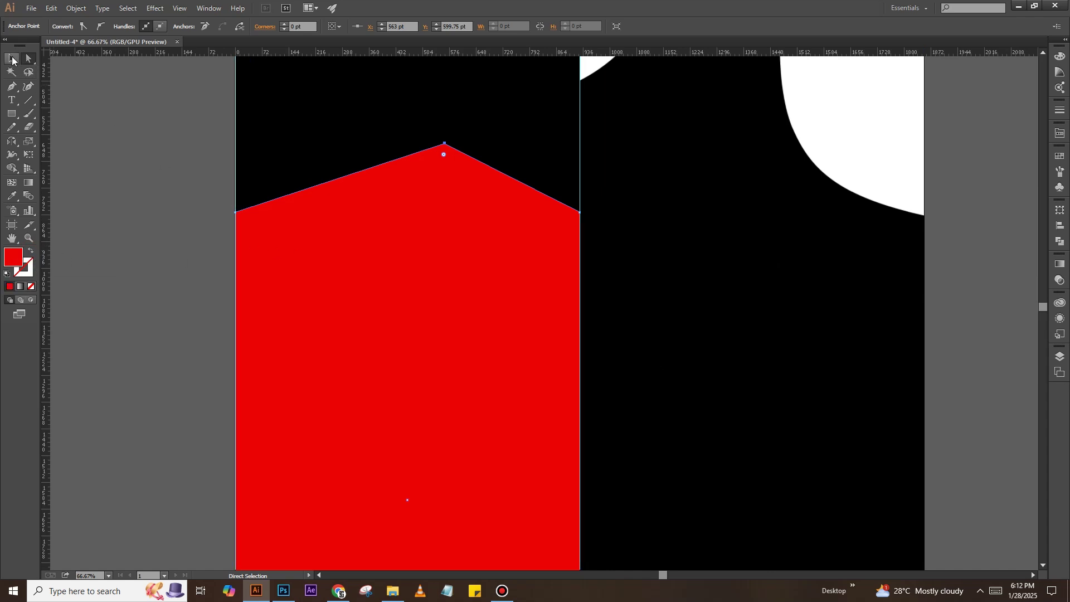
- Make a vertically mirrored copy of the red shape on the right half
{"action": "left_click", "coordinate": [12, 58]}
{"action": "left_click", "coordinate": [329, 293]}
{"action": "key", "text": "o"}
{"action": "left_click", "coordinate": [407, 501], "text": "alt"}
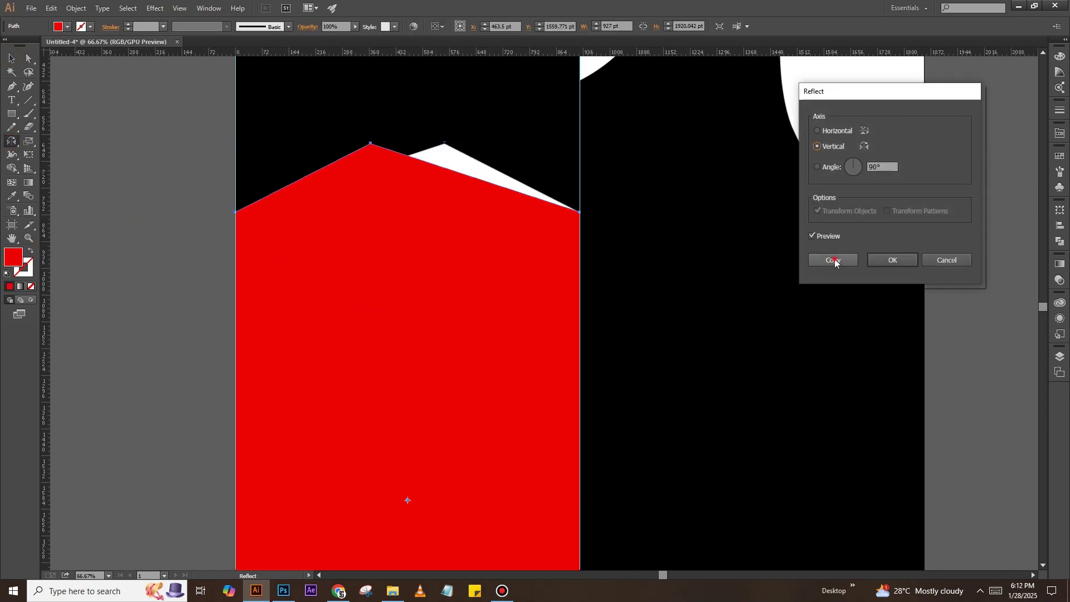
{"action": "left_click", "coordinate": [835, 262]}
{"action": "key", "text": "v"}
{"action": "left_click_drag", "start_coordinate": [364, 275], "coordinate": [708, 275]}
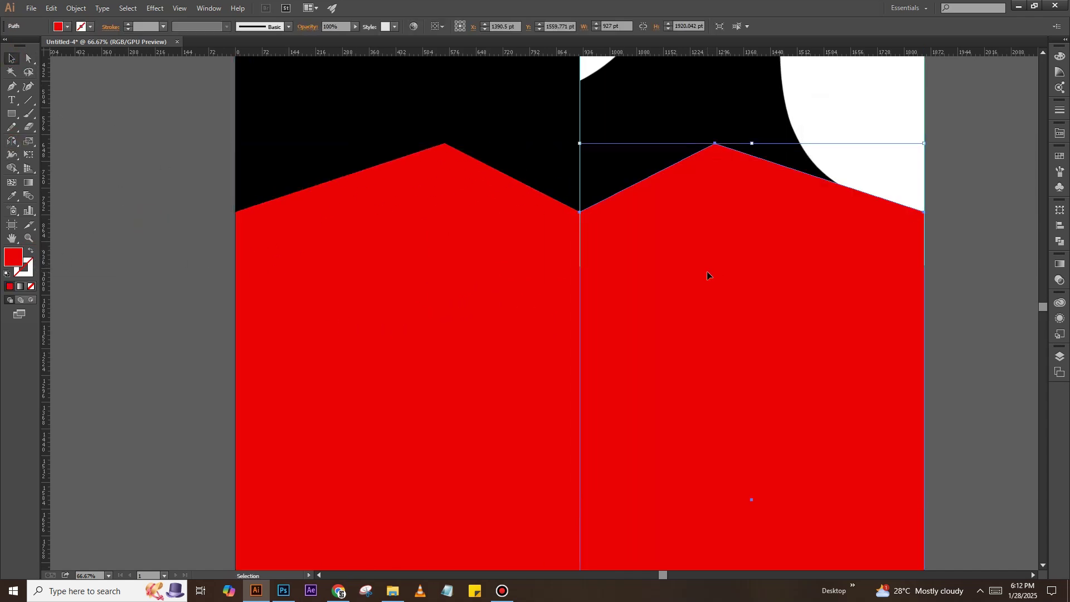
- Merge both red halves into one twin-peaked shape and reselect it
{"action": "left_click", "coordinate": [520, 260], "text": "shift"}
{"action": "key", "text": "shift+m"}
{"action": "left_click_drag", "start_coordinate": [641, 270], "coordinate": [500, 284]}
{"action": "key", "text": "ctrl+minus"}
{"action": "key", "text": "ctrl+minus"}
{"action": "key", "text": "ctrl+minus"}
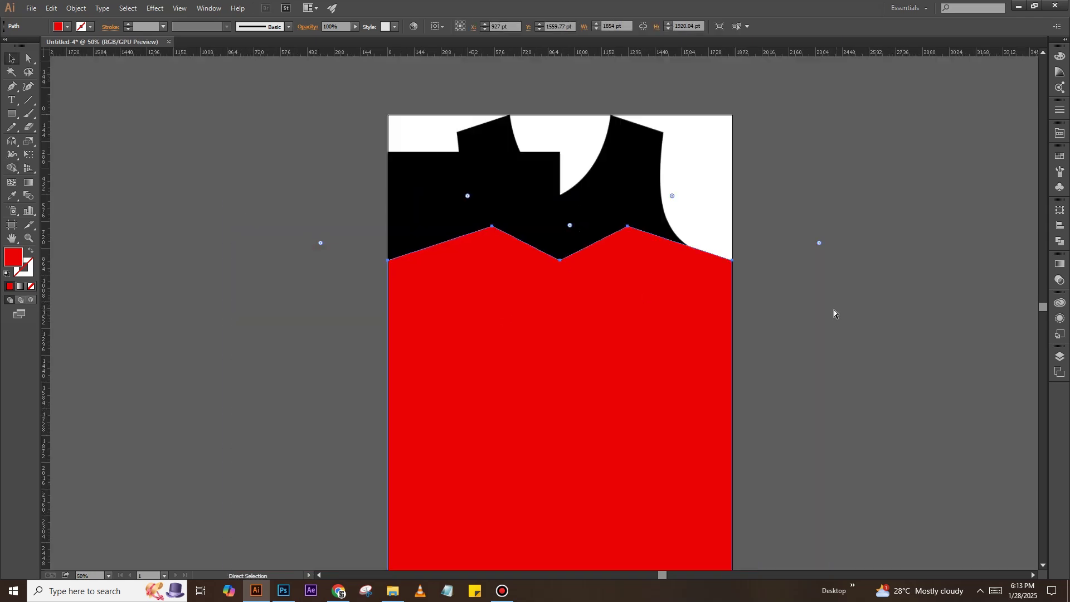
{"action": "left_click", "coordinate": [685, 272]}
{"action": "left_click", "coordinate": [413, 230]}
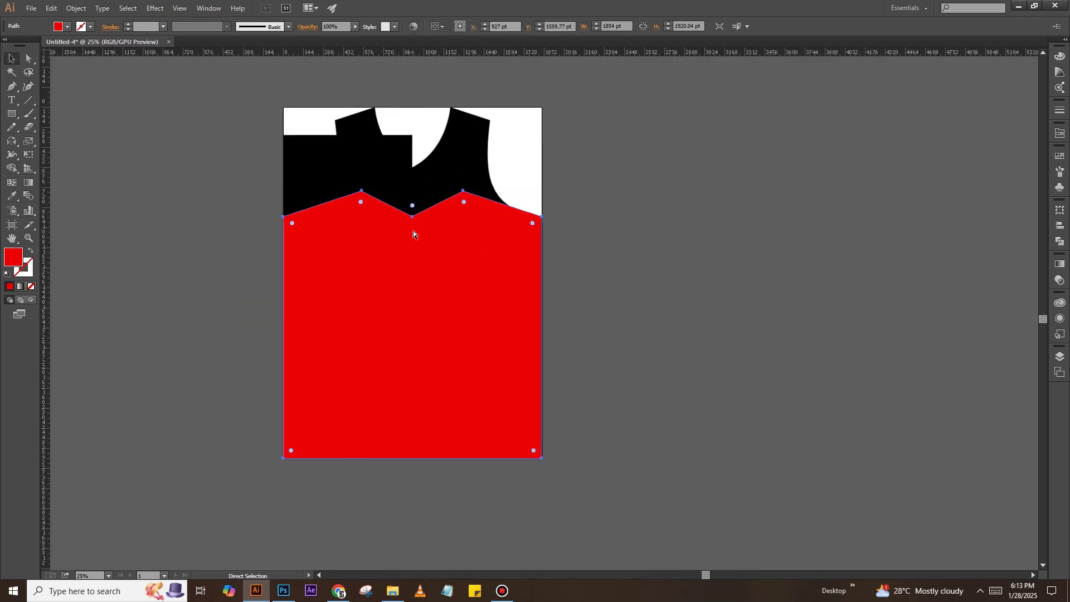
{"action": "left_click", "coordinate": [283, 591]}
- Paste the red shape as a smart object onto the front jersey panel
{"action": "key", "text": "ctrl+v"}
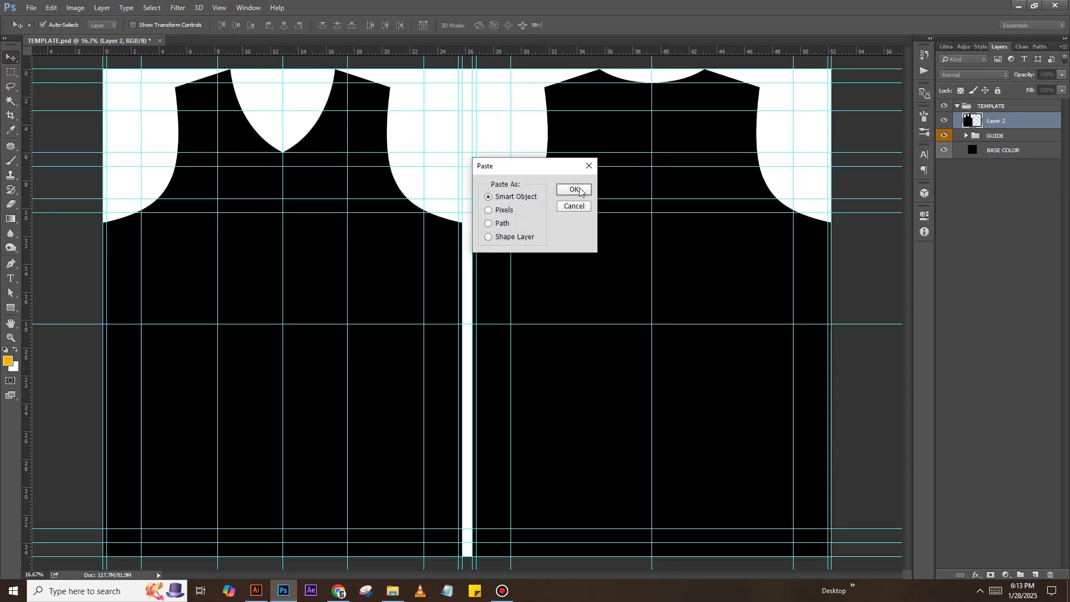
{"action": "key", "text": "Return"}
{"action": "left_click_drag", "start_coordinate": [509, 286], "coordinate": [365, 346]}
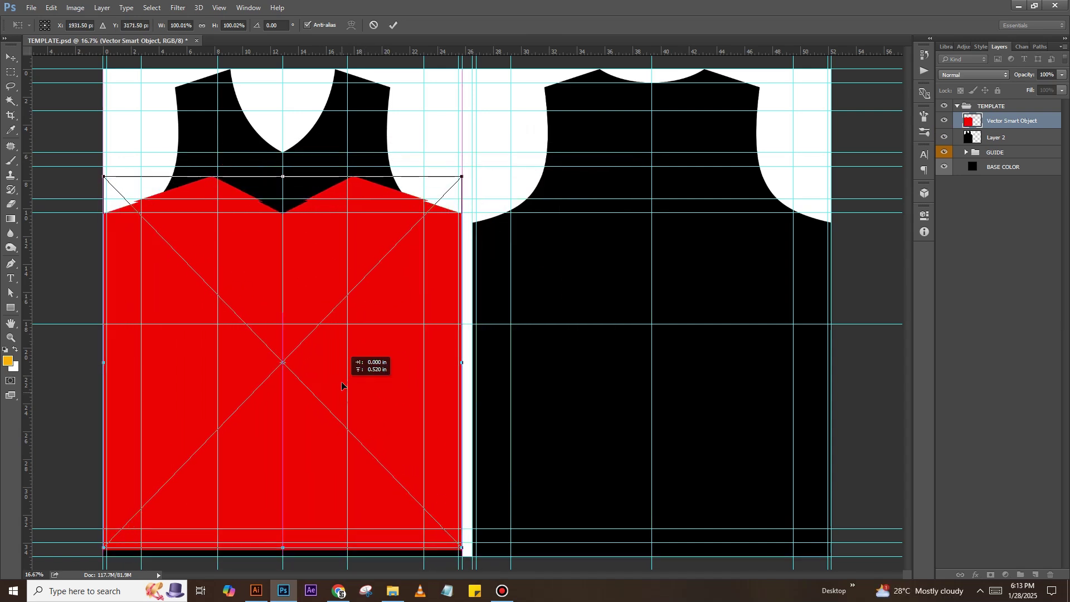
{"action": "key", "text": "Return"}
{"action": "mouse_move", "coordinate": [1004, 139]}
{"action": "left_mouse_down"}
{"action": "mouse_move", "coordinate": [1007, 130]}
{"action": "mouse_move", "coordinate": [990, 156]}
{"action": "left_mouse_up"}
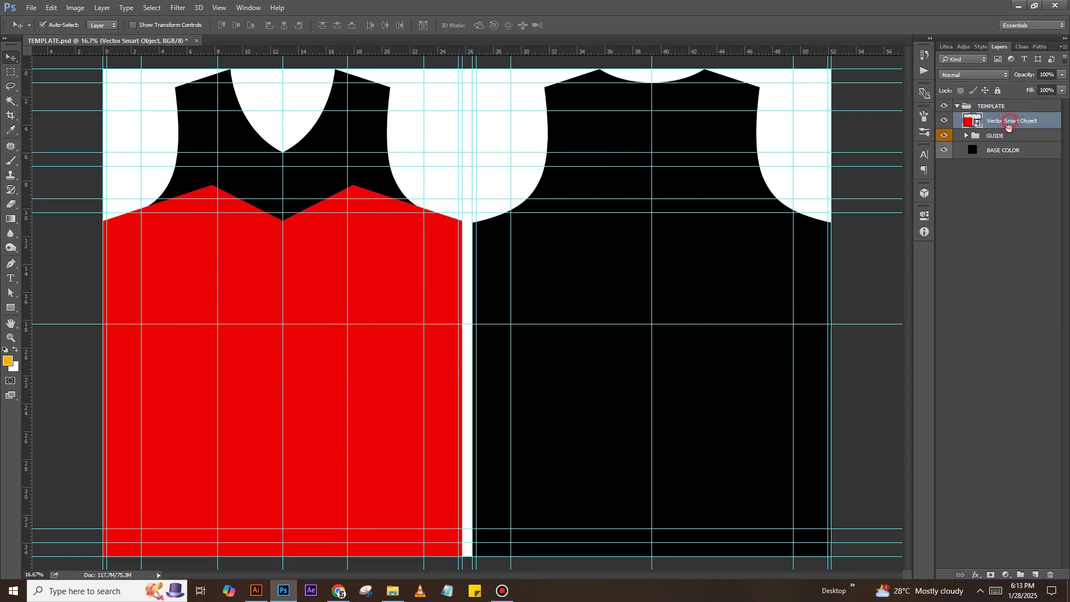
- Load the red shape's selection and add an orange Solid Color fill layer inside it
{"action": "left_click", "coordinate": [970, 137], "text": "ctrl"}
{"action": "left_click", "coordinate": [1003, 150]}
{"action": "left_click", "coordinate": [945, 133]}
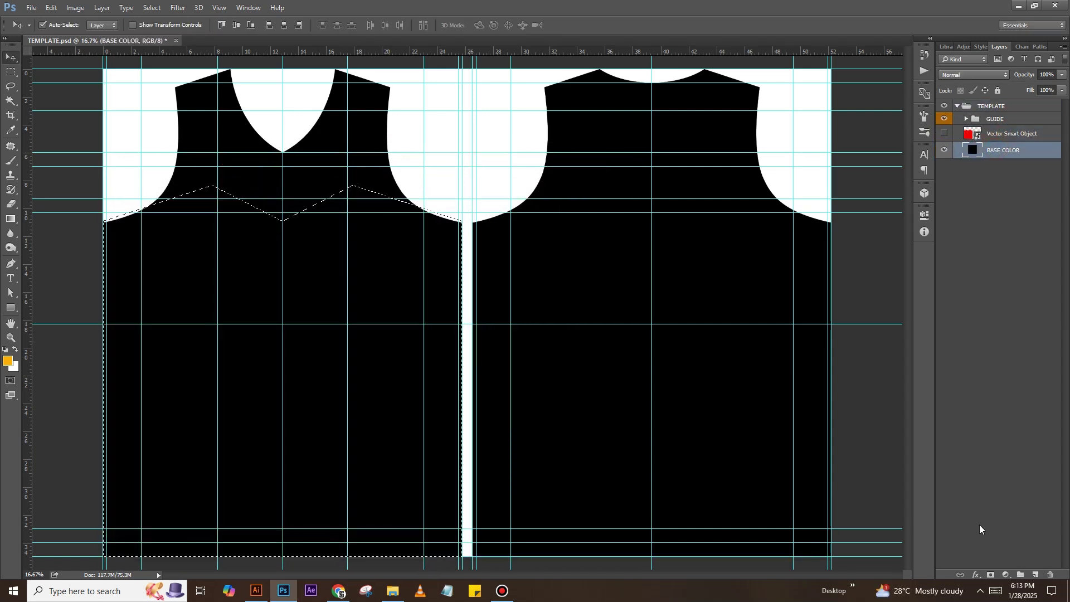
{"action": "left_click", "coordinate": [1006, 576]}
{"action": "left_click", "coordinate": [984, 335]}
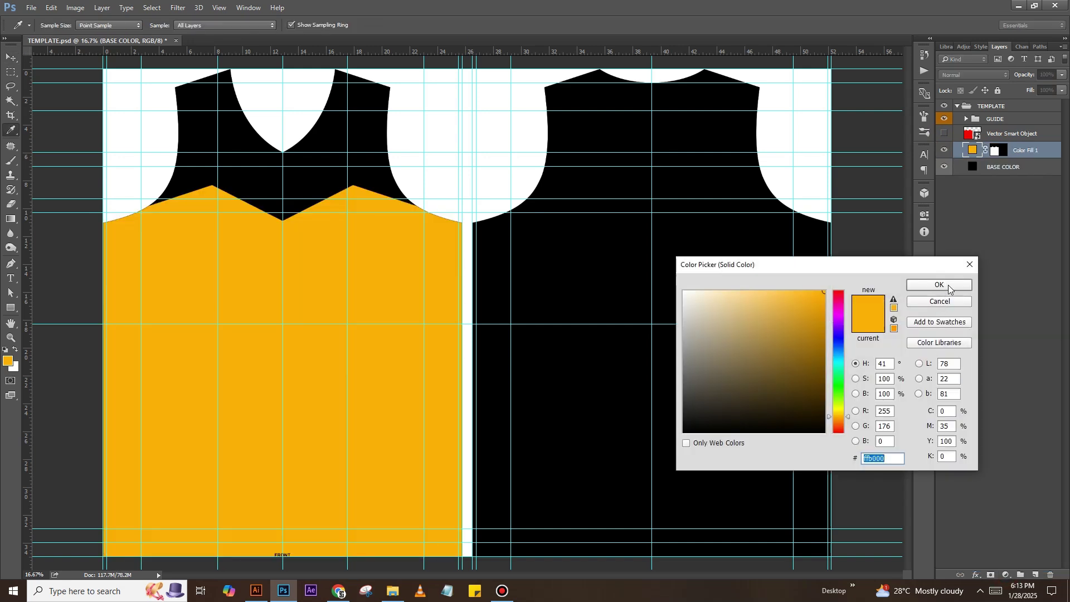
{"action": "left_click", "coordinate": [940, 286]}
- Move the red shape onto the back jersey and extend the orange fill's mask there
{"action": "left_click", "coordinate": [945, 133]}
{"action": "left_click", "coordinate": [1004, 134]}
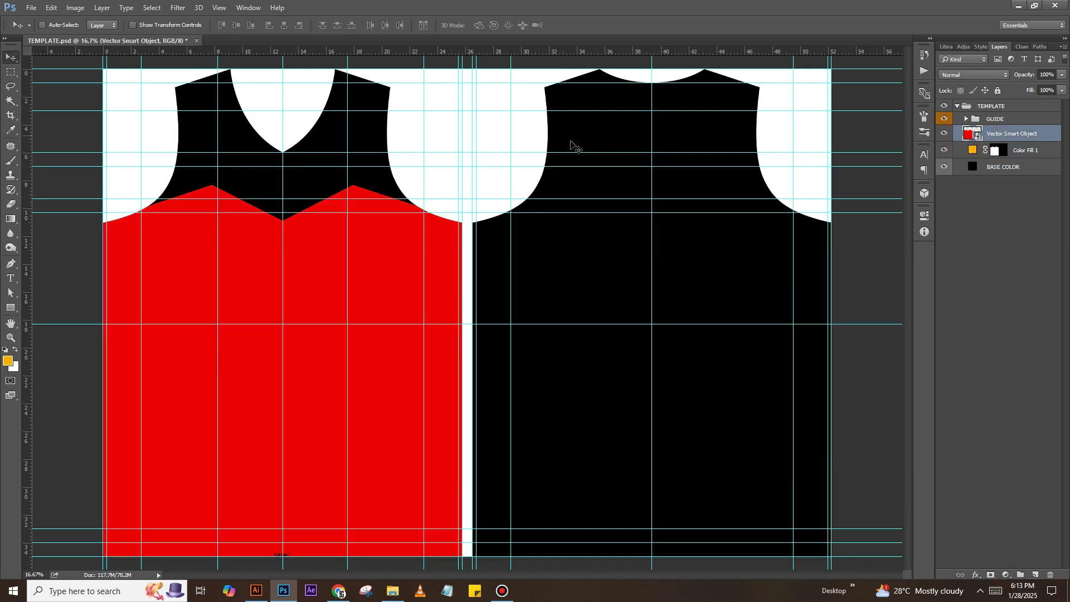
{"action": "key", "text": "ctrl+t"}
{"action": "left_click_drag", "start_coordinate": [424, 304], "coordinate": [767, 329]}
{"action": "key", "text": "Return"}
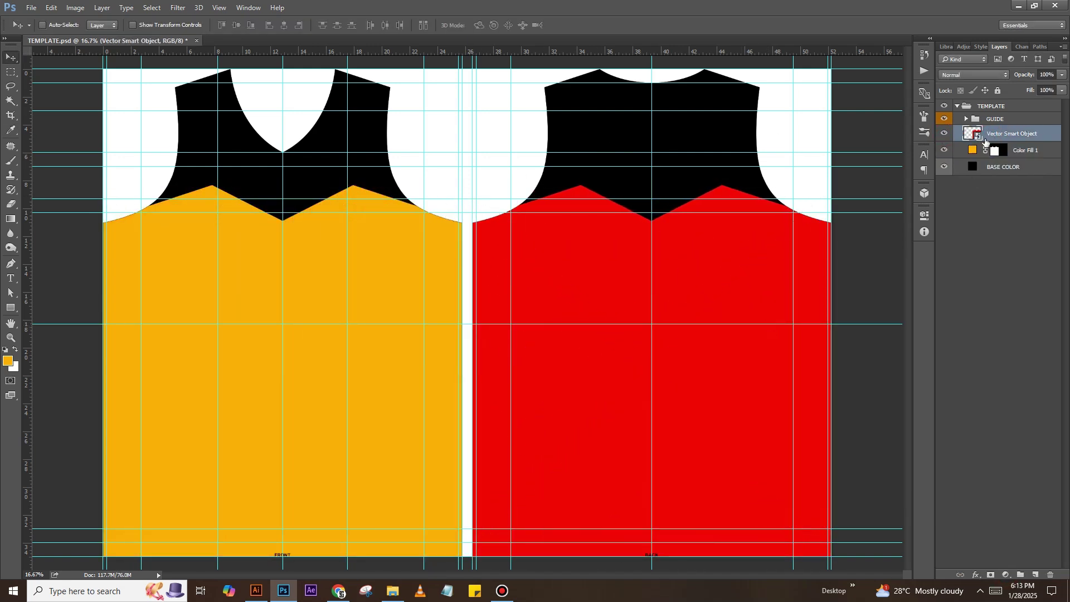
{"action": "left_click", "coordinate": [944, 134]}
{"action": "left_click", "coordinate": [999, 151]}
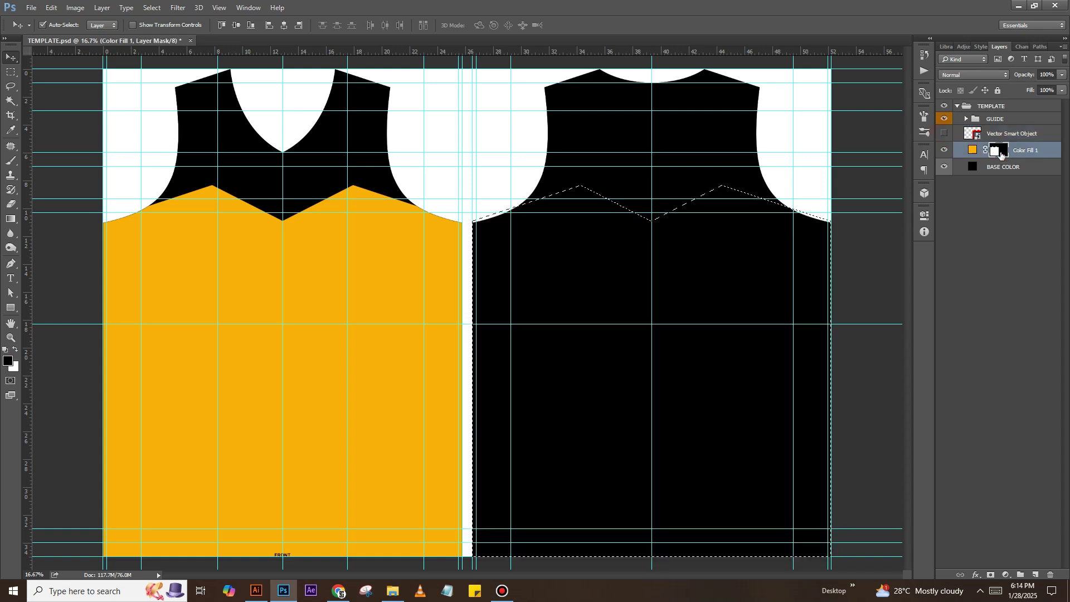
{"action": "key", "text": "ctrl+BackSpace"}
- Delete the red shape layer, clear the selection and hide the guides
{"action": "left_click", "coordinate": [1012, 134]}
{"action": "key", "text": "Delete"}
{"action": "key", "text": "ctrl+semicolon"}
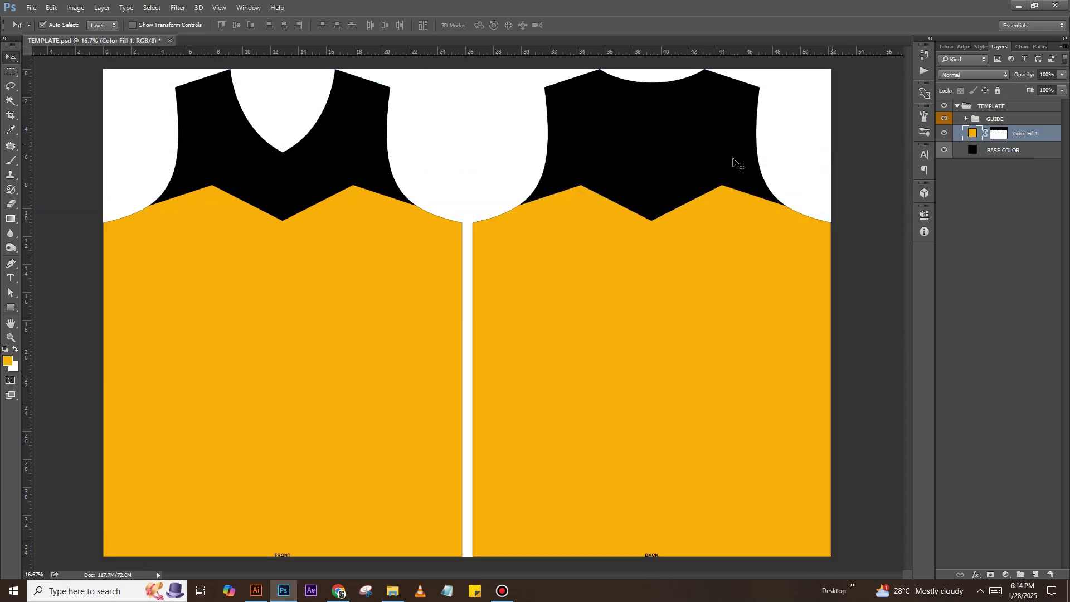
{"action": "left_click", "coordinate": [257, 592]}
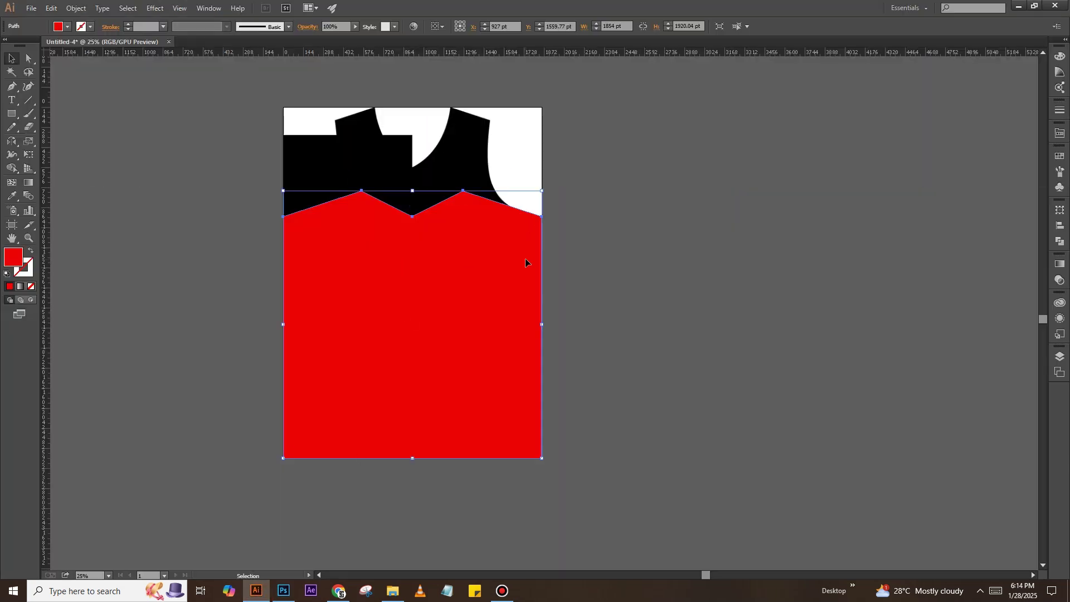
- Draw a small grey-filled rectangle on the red front panel
{"action": "left_click", "coordinate": [612, 258]}
{"action": "key", "text": "ctrl+plus"}
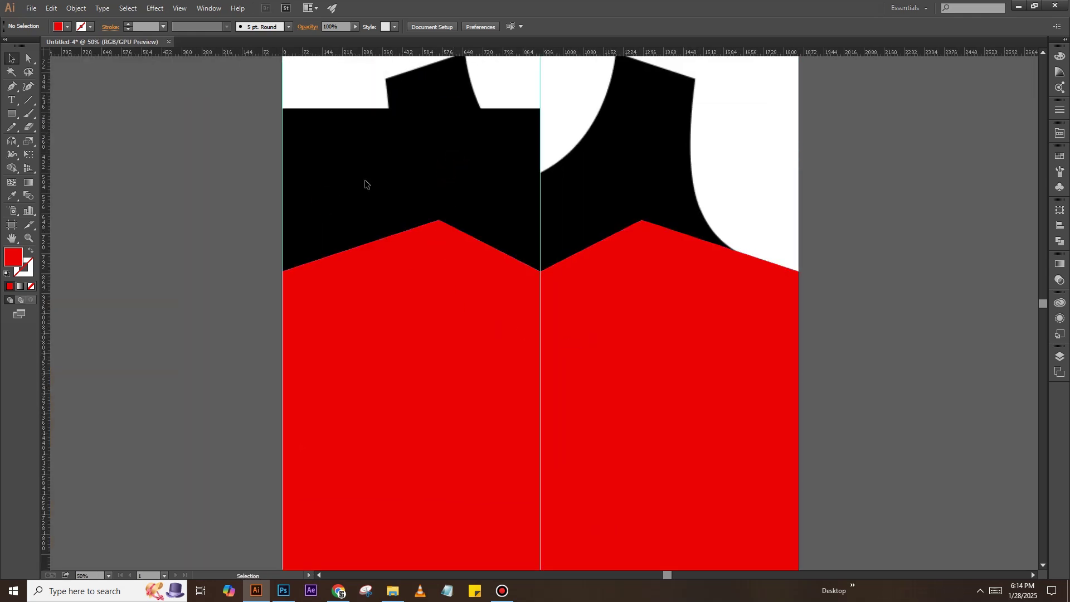
{"action": "left_click", "coordinate": [11, 114]}
{"action": "left_click_drag", "start_coordinate": [335, 275], "coordinate": [392, 352]}
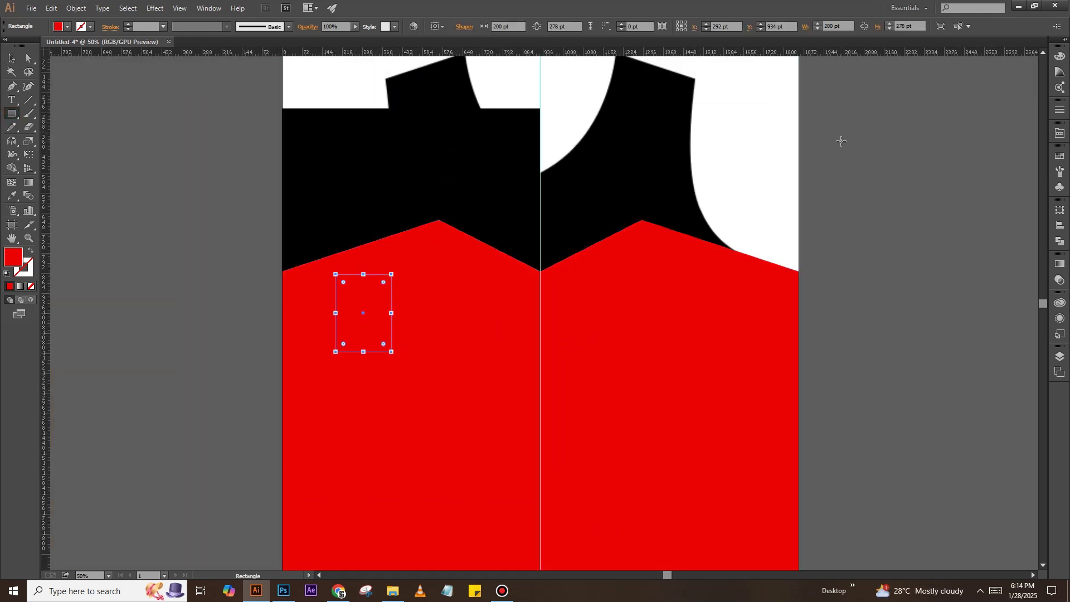
{"action": "key", "text": "i"}
{"action": "left_click", "coordinate": [892, 131]}
{"action": "key", "text": "v"}
- Set rulers to inches, make the rectangle 2.75 in wide and move it to the left edge
{"action": "right_click", "coordinate": [846, 53]}
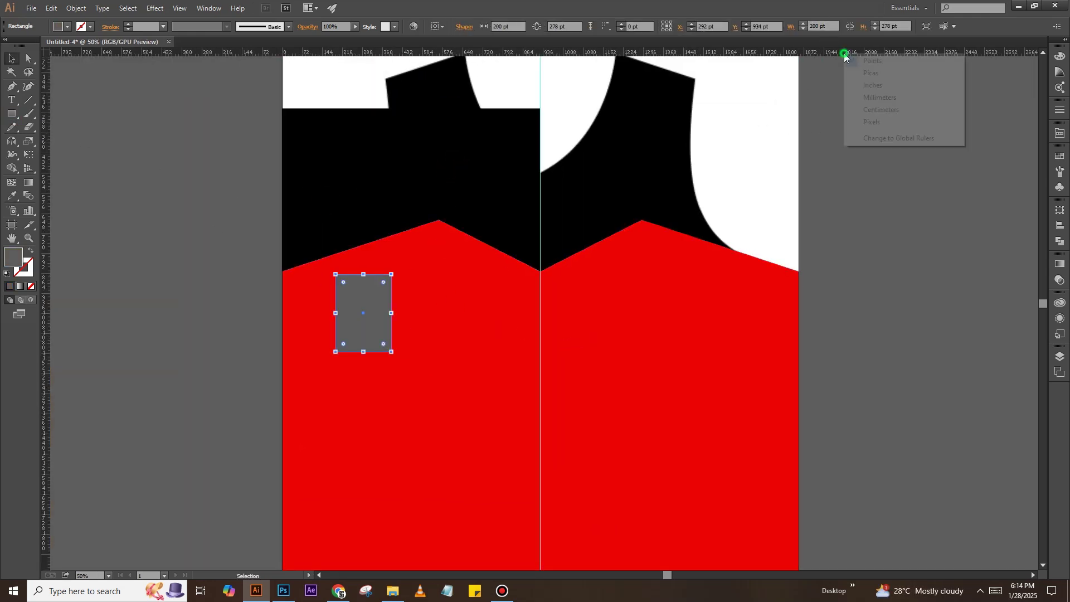
{"action": "left_click", "coordinate": [873, 85]}
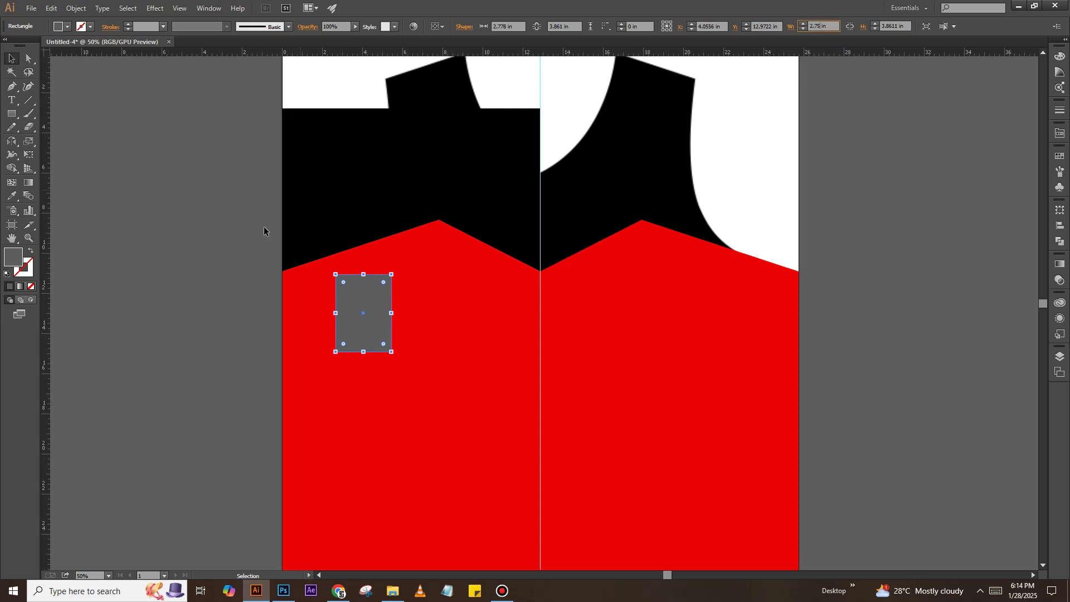
{"action": "key", "text": "Return"}
{"action": "key", "text": "ctrl+equal"}
{"action": "left_click_drag", "start_coordinate": [414, 306], "coordinate": [343, 316]}
{"action": "key", "text": "ctrl+shift+a"}
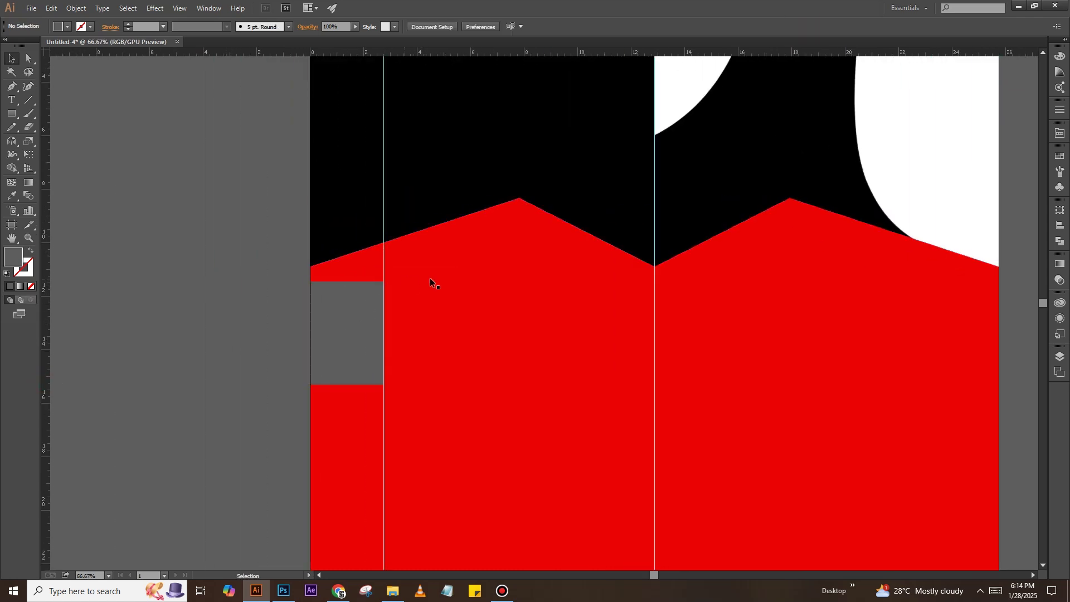
- Pen-trace an unfilled path from the left edge up to the chevron peak and down to the centre
{"action": "key", "text": "p"}
{"action": "left_click", "coordinate": [311, 267]}
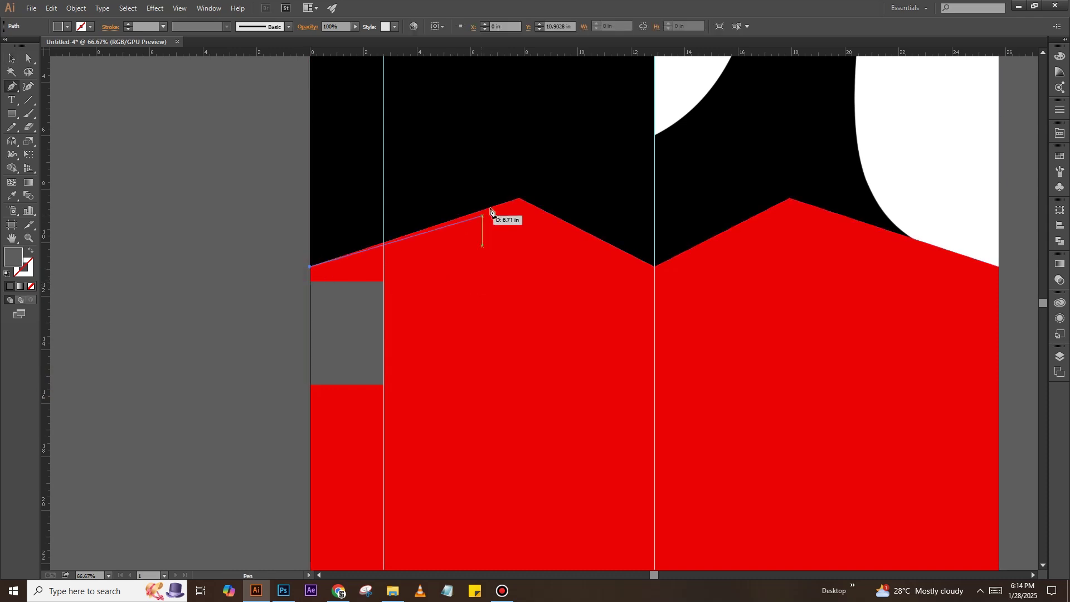
{"action": "left_click", "coordinate": [519, 199]}
{"action": "left_click", "coordinate": [655, 267]}
{"action": "left_click", "coordinate": [1061, 134]}
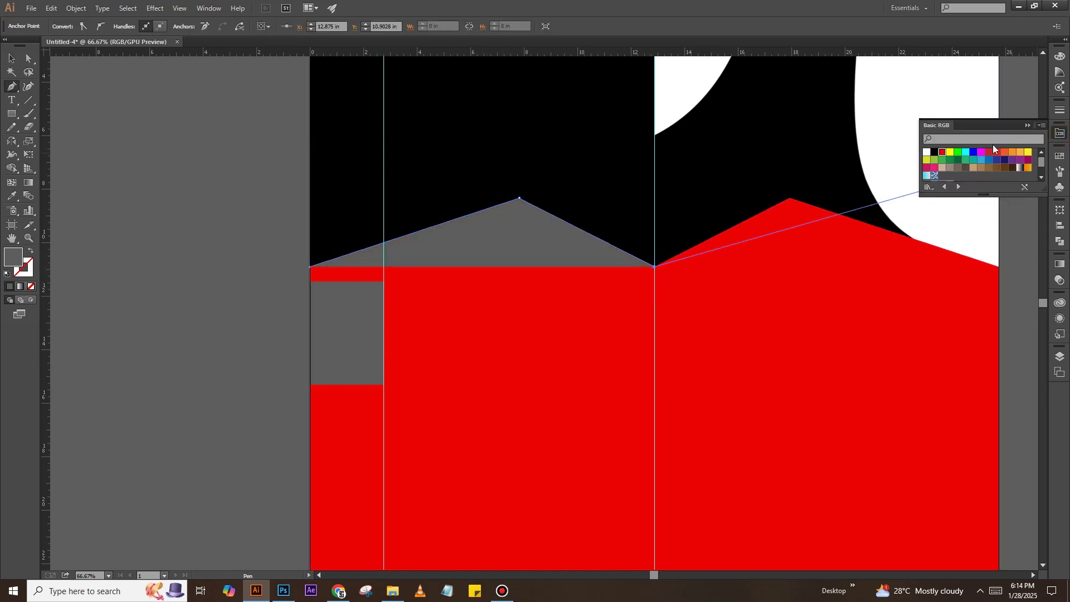
{"action": "left_click", "coordinate": [928, 156]}
{"action": "key", "text": "slash"}
{"action": "key", "text": "v"}
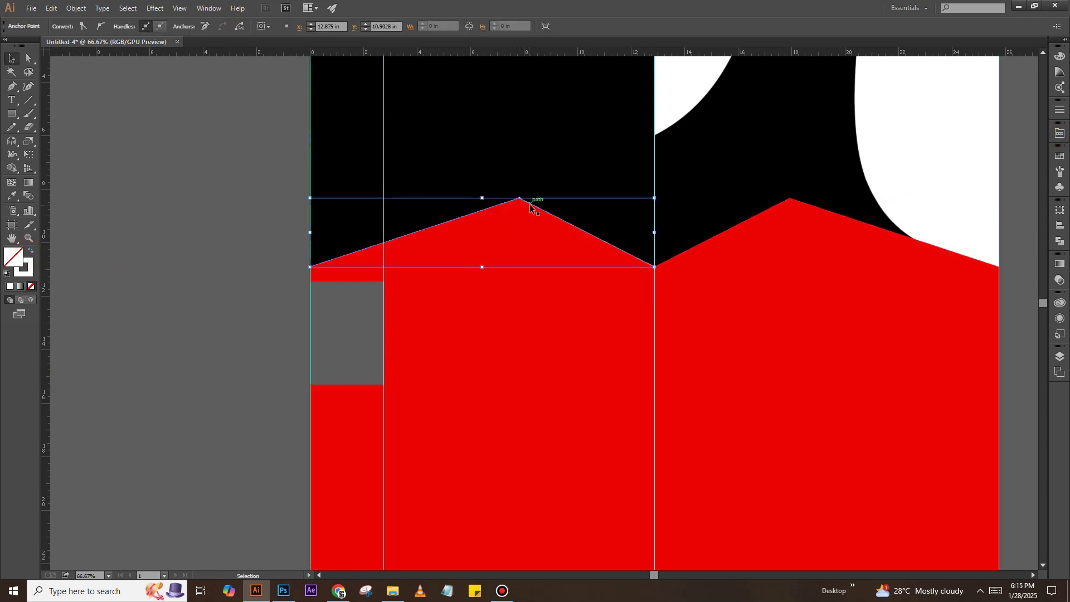
{"action": "left_click_drag", "start_coordinate": [532, 220], "coordinate": [533, 221]}
- Set the chevron path's stroke weight to 10 pt
{"action": "left_click", "coordinate": [1061, 109]}
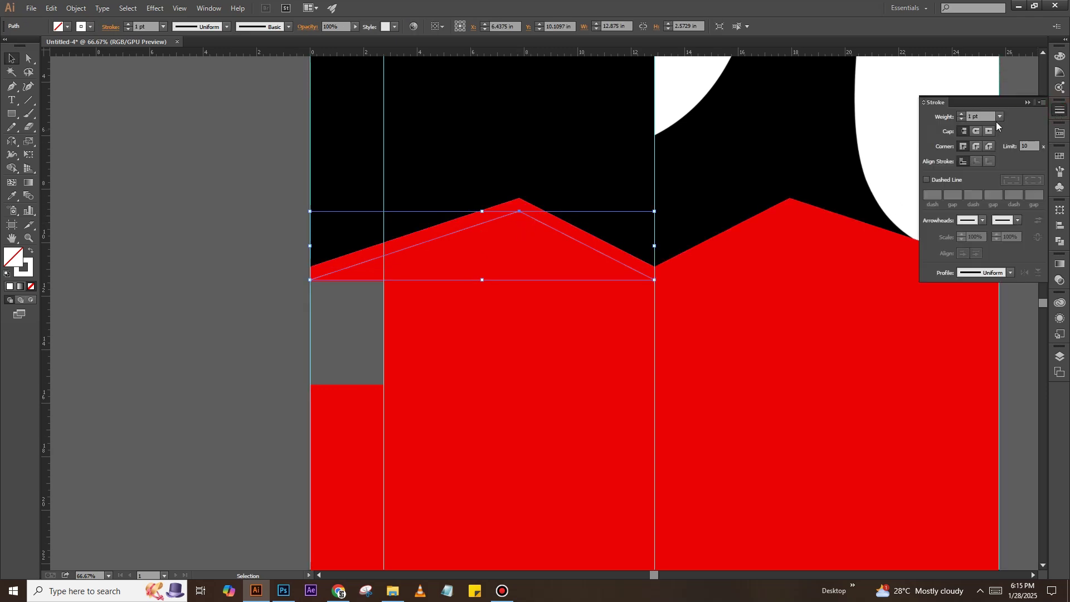
{"action": "left_click", "coordinate": [1001, 116]}
{"action": "left_click", "coordinate": [1014, 288]}
{"action": "left_click", "coordinate": [962, 114]}
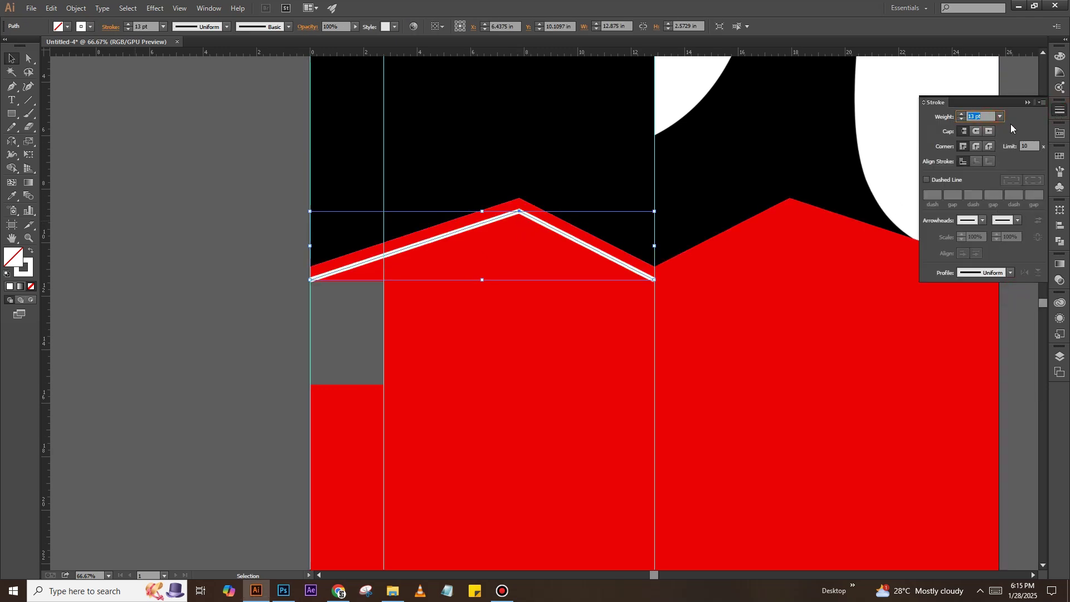
{"action": "left_click", "coordinate": [1000, 117]}
{"action": "left_click", "coordinate": [1016, 276]}
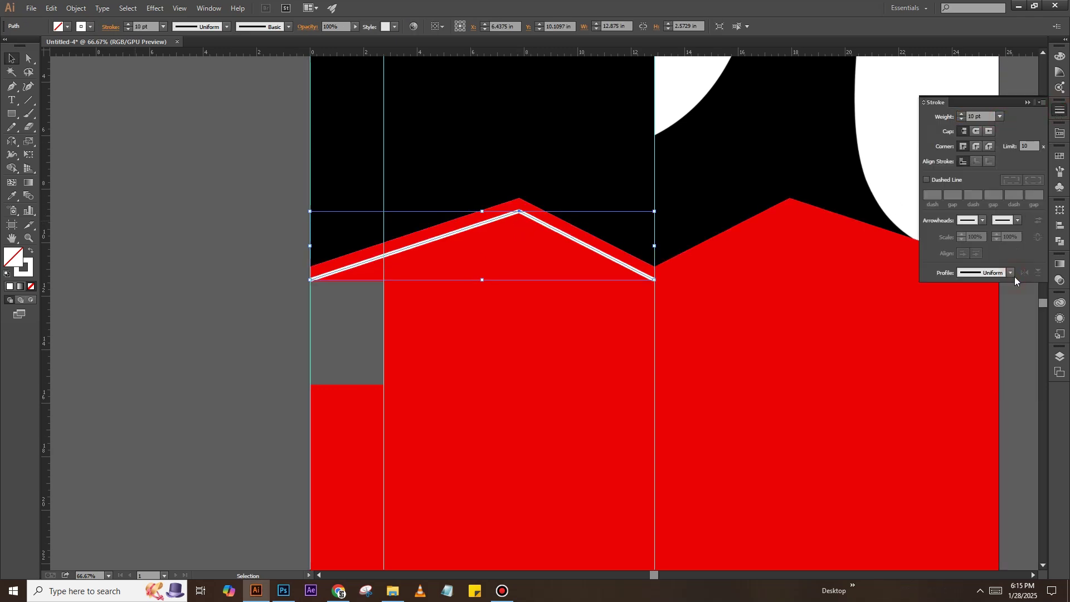
{"action": "left_click", "coordinate": [443, 269]}
- Shorten the stroke's left end in to the guide
{"action": "scroll", "coordinate": [443, 269], "scroll_direction": "up", "scroll_amount": 3}
{"action": "key", "text": "a"}
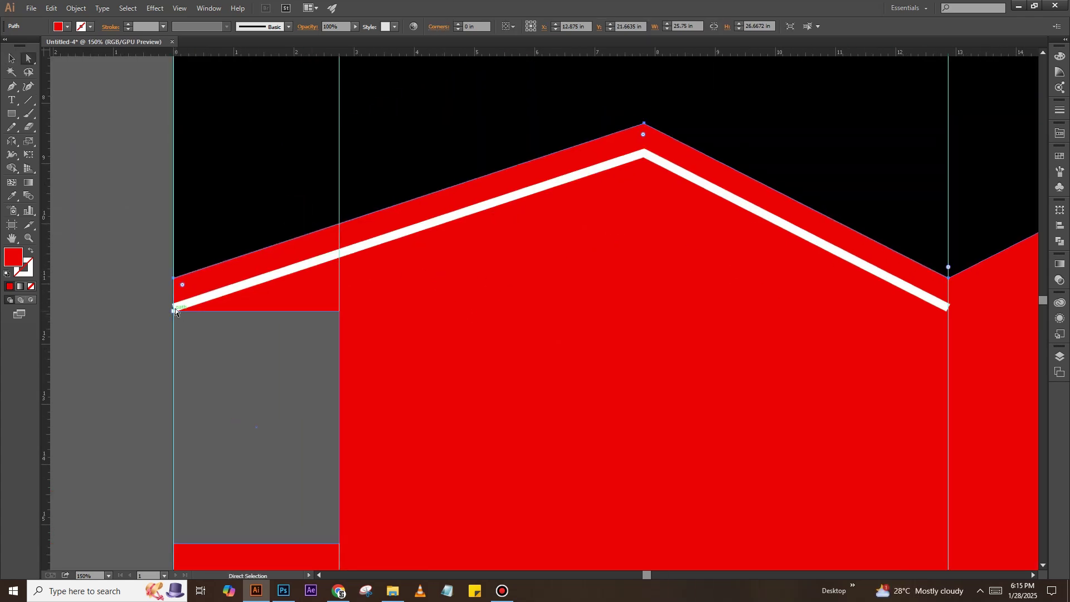
{"action": "left_click_drag", "start_coordinate": [174, 306], "coordinate": [340, 252]}
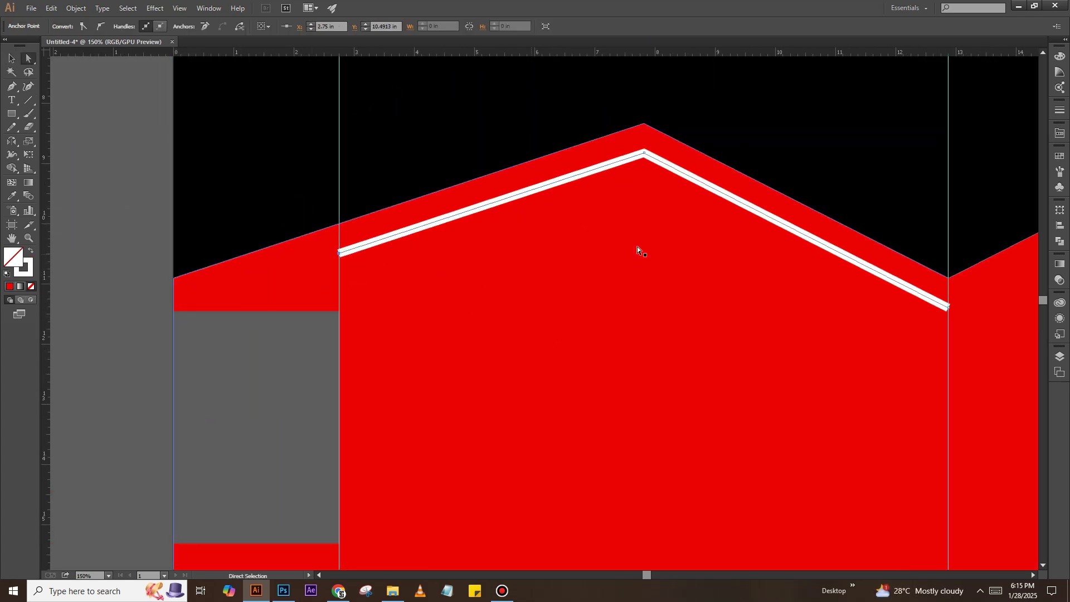
{"action": "scroll", "coordinate": [637, 246], "scroll_direction": "right", "scroll_amount": 3}
{"action": "scroll", "coordinate": [687, 265], "scroll_direction": "right", "scroll_amount": 2}
{"action": "key", "text": "v"}
{"action": "key", "text": "ctrl+minus"}
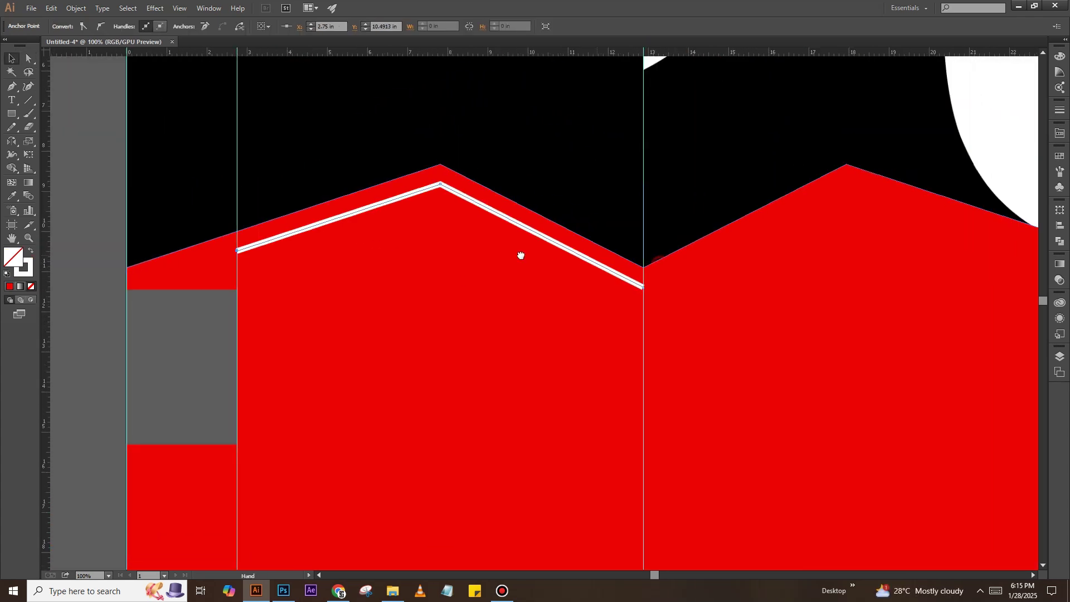
{"action": "key", "text": "ctrl+minus"}
{"action": "left_click", "coordinate": [461, 251]}
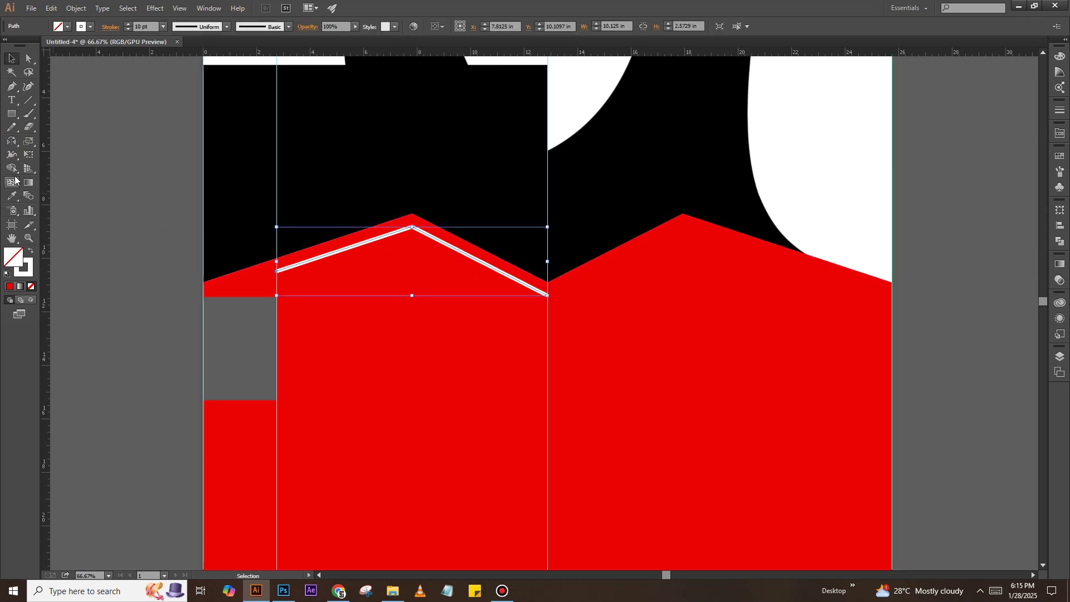
- Mirror the stroke onto the right half and give both halves a tapered width profile
{"action": "double_click", "coordinate": [11, 141]}
{"action": "left_click", "coordinate": [833, 262]}
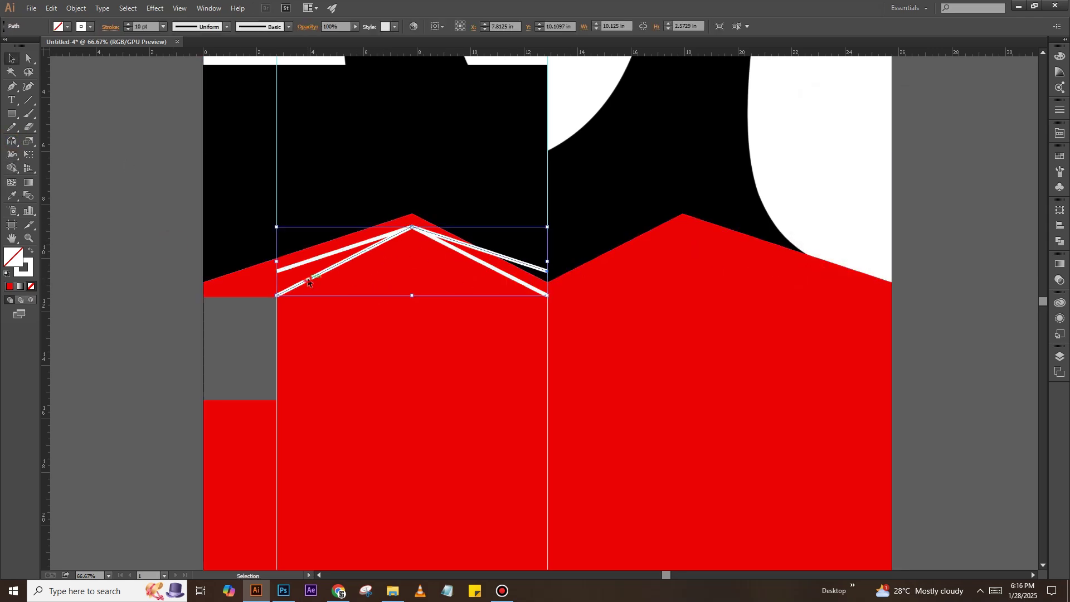
{"action": "left_click_drag", "start_coordinate": [308, 282], "coordinate": [578, 282]}
{"action": "left_click", "coordinate": [502, 256], "text": "shift"}
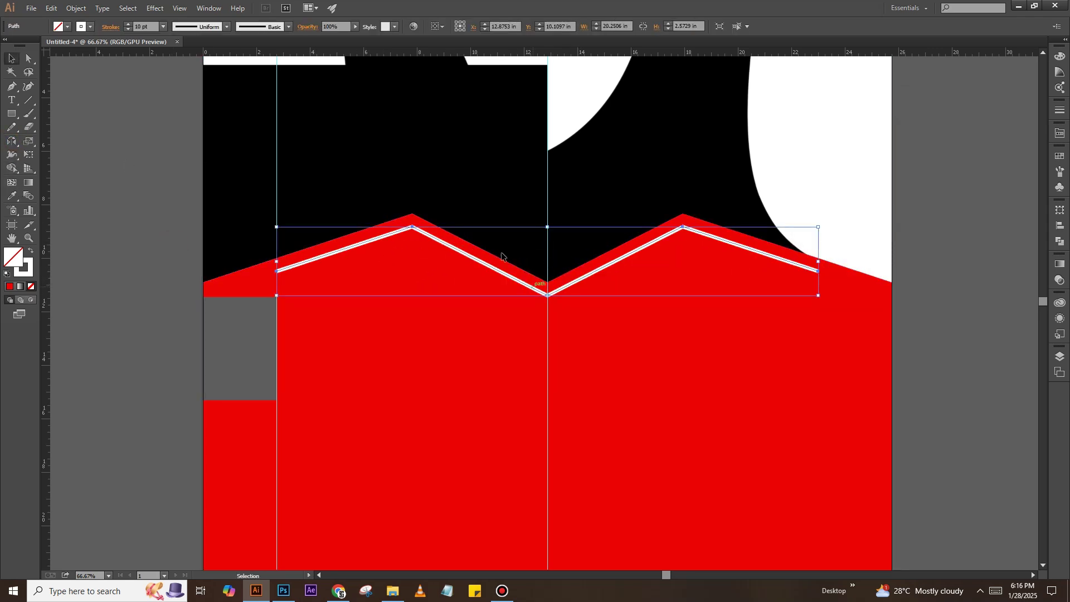
{"action": "left_click", "coordinate": [227, 27]}
{"action": "left_click", "coordinate": [209, 63]}
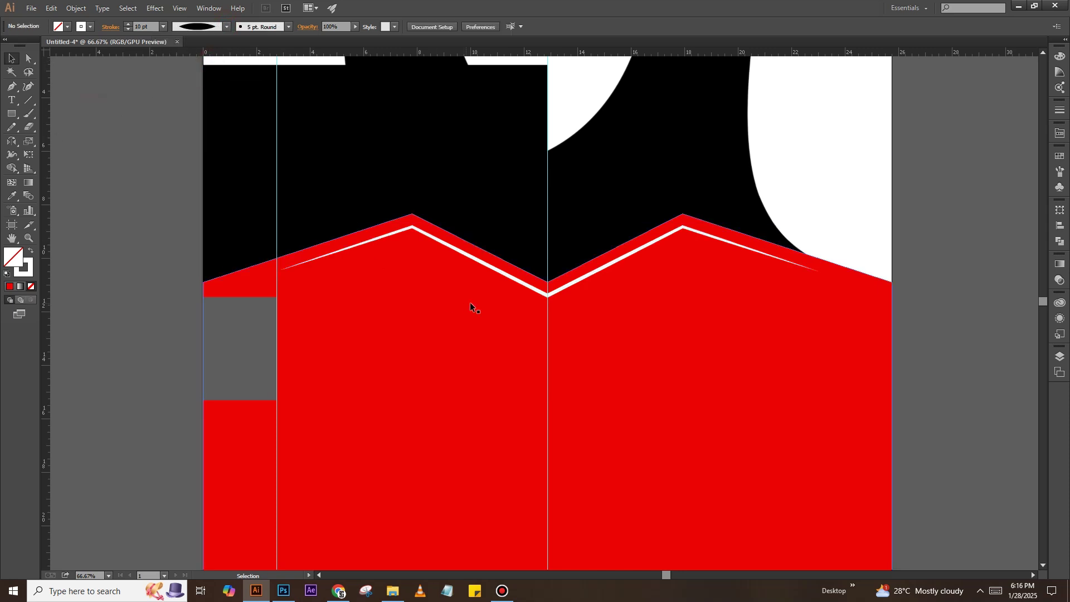
{"action": "scroll", "coordinate": [563, 289], "scroll_direction": "down", "scroll_amount": 1}
{"action": "scroll", "coordinate": [557, 227], "scroll_direction": "down", "scroll_amount": 1}
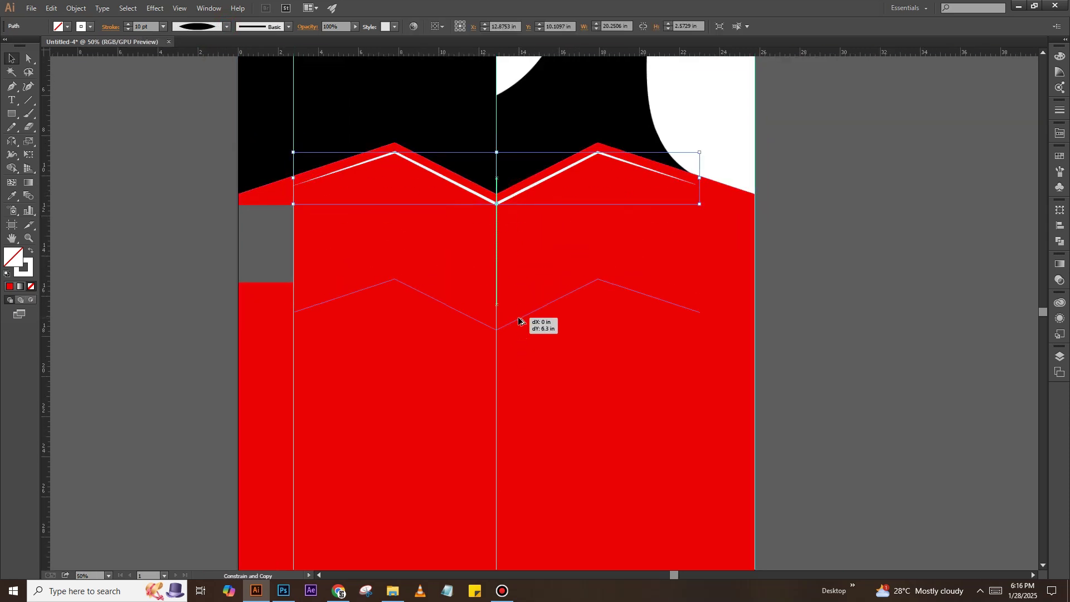
- Copy the zigzag lower on the chest and blend the two with 13 specified steps
{"action": "left_click_drag", "start_coordinate": [523, 193], "coordinate": [523, 320]}
{"action": "left_click", "coordinate": [524, 191], "text": "shift"}
{"action": "left_click", "coordinate": [76, 8]}
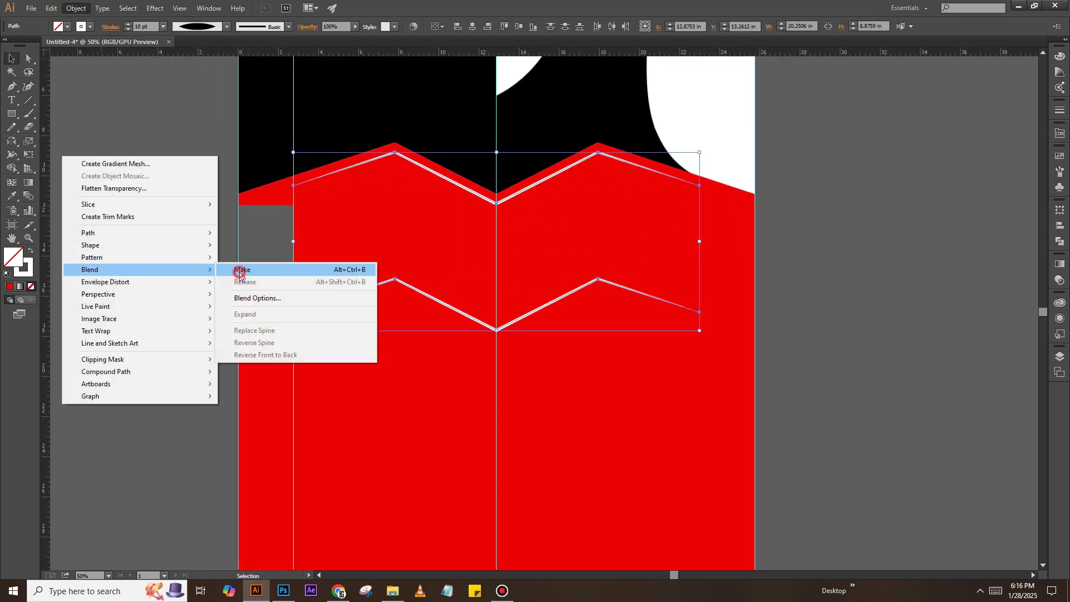
{"action": "left_click", "coordinate": [241, 270]}
{"action": "left_click", "coordinate": [76, 8]}
{"action": "left_click", "coordinate": [245, 298]}
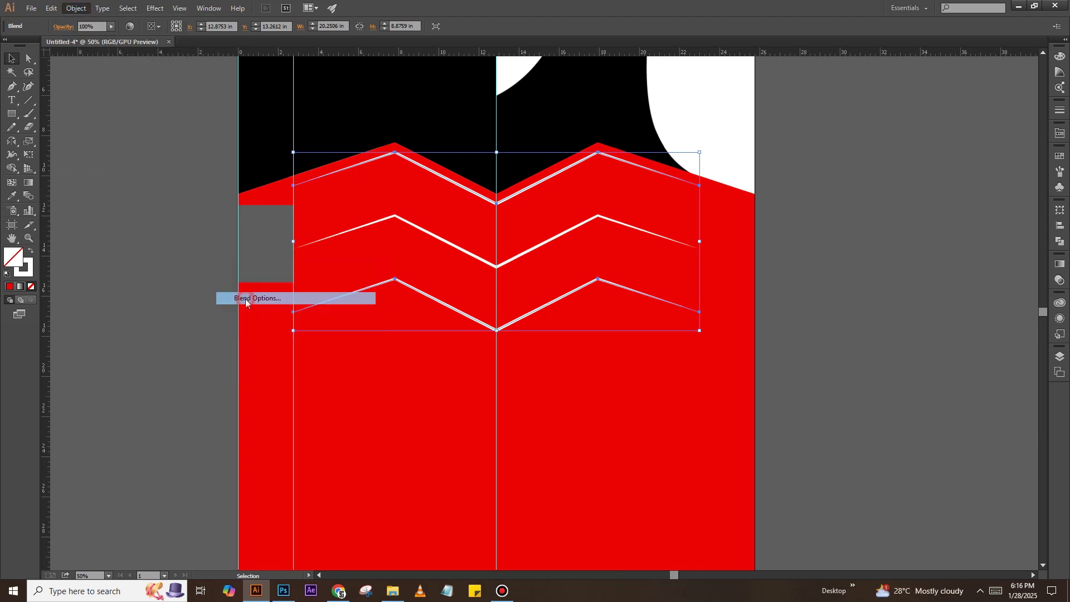
{"action": "left_click", "coordinate": [223, 132]}
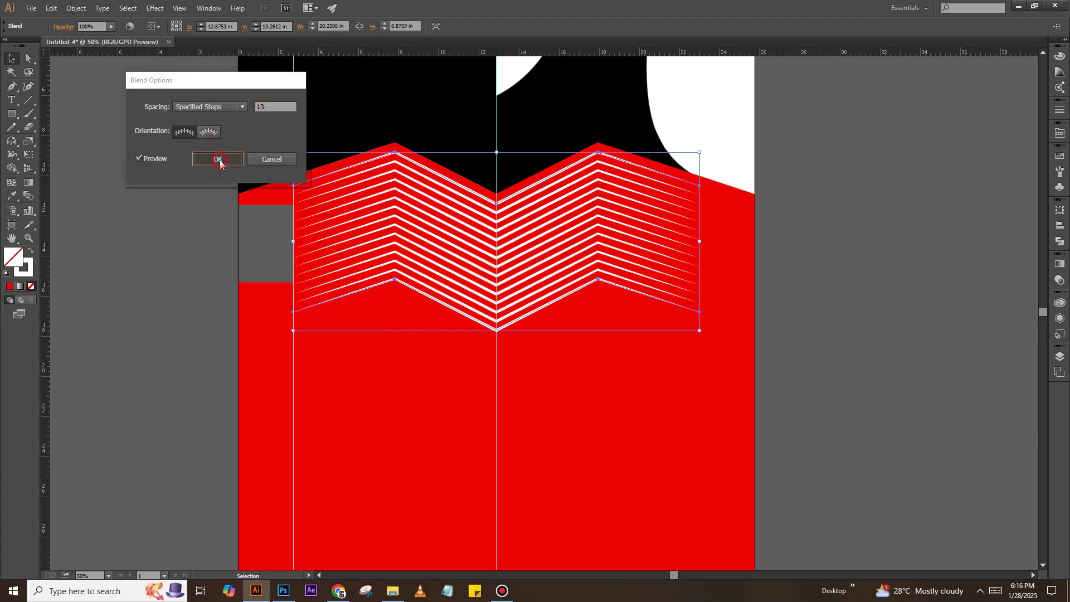
{"action": "left_click", "coordinate": [217, 159]}
- Make the blended zigzag strokes black and paste them into the Photoshop jersey file
{"action": "left_click", "coordinate": [1061, 134]}
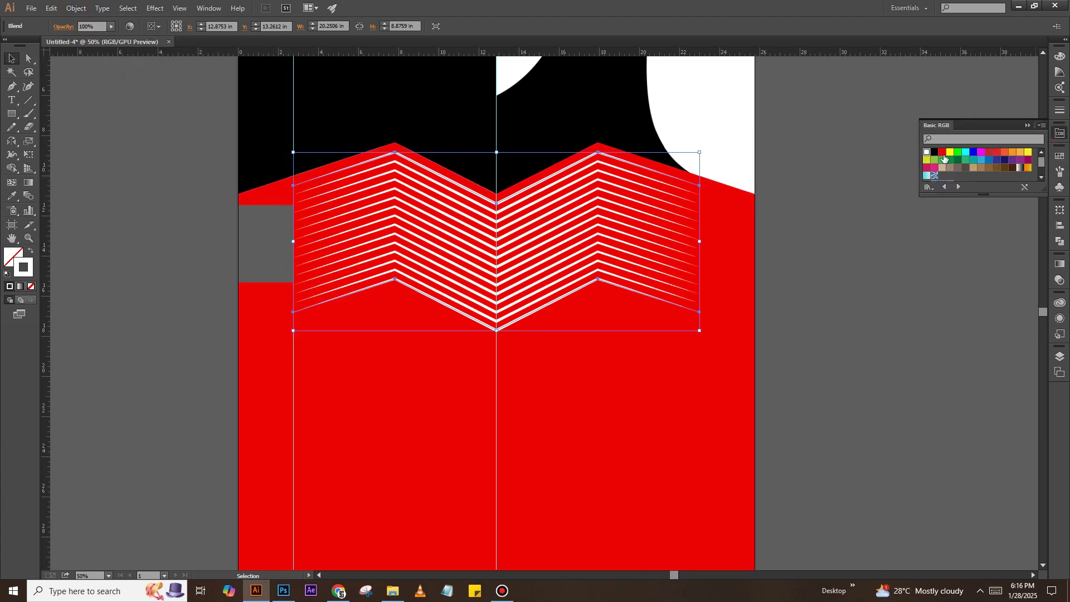
{"action": "left_click", "coordinate": [941, 157]}
{"action": "key", "text": "a"}
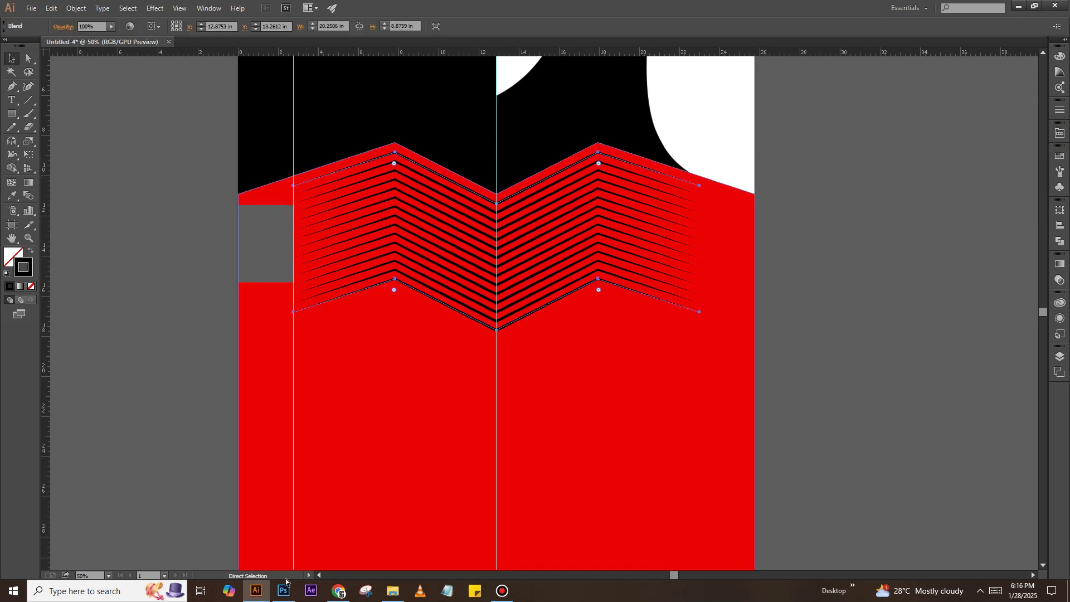
{"action": "left_click", "coordinate": [284, 583]}
{"action": "key", "text": "ctrl+v"}
- Place the zigzag stripes as a smart object across the front jersey's chest
{"action": "left_click", "coordinate": [567, 189]}
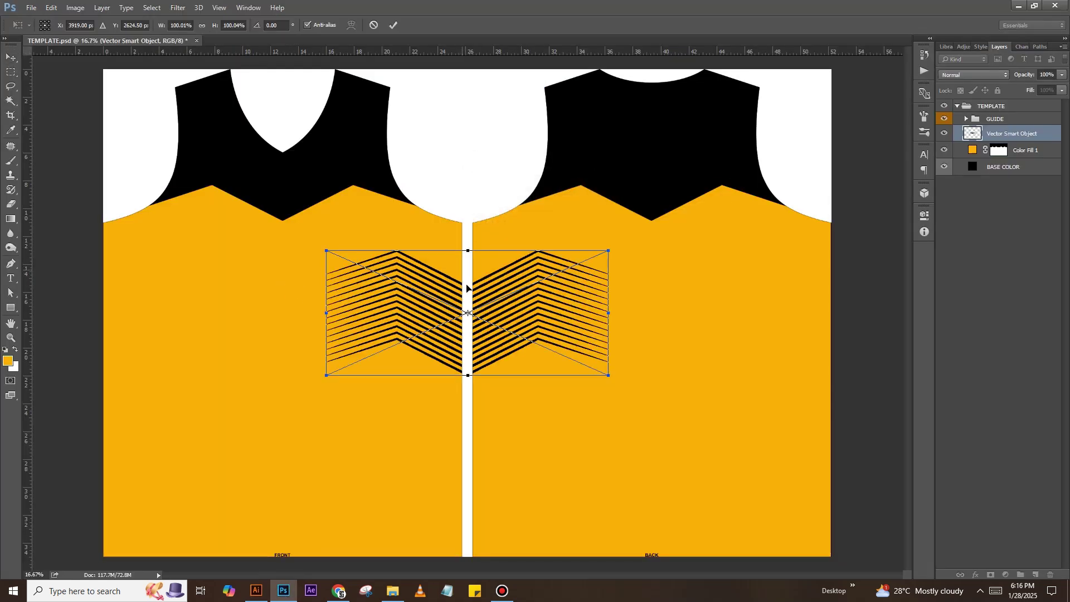
{"action": "mouse_move", "coordinate": [482, 298]}
{"action": "left_mouse_down"}
{"action": "mouse_move", "coordinate": [298, 266]}
{"action": "mouse_move", "coordinate": [299, 238]}
{"action": "left_mouse_up"}
{"action": "key", "text": "ctrl+semicolon"}
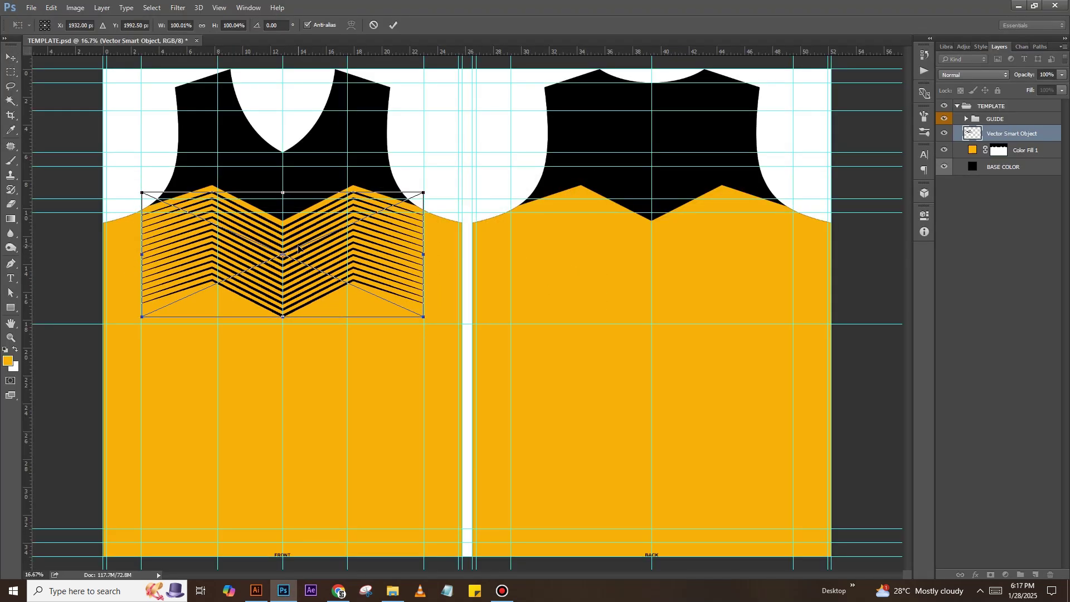
{"action": "key", "text": "Return"}
{"action": "key", "text": "ctrl+semicolon"}
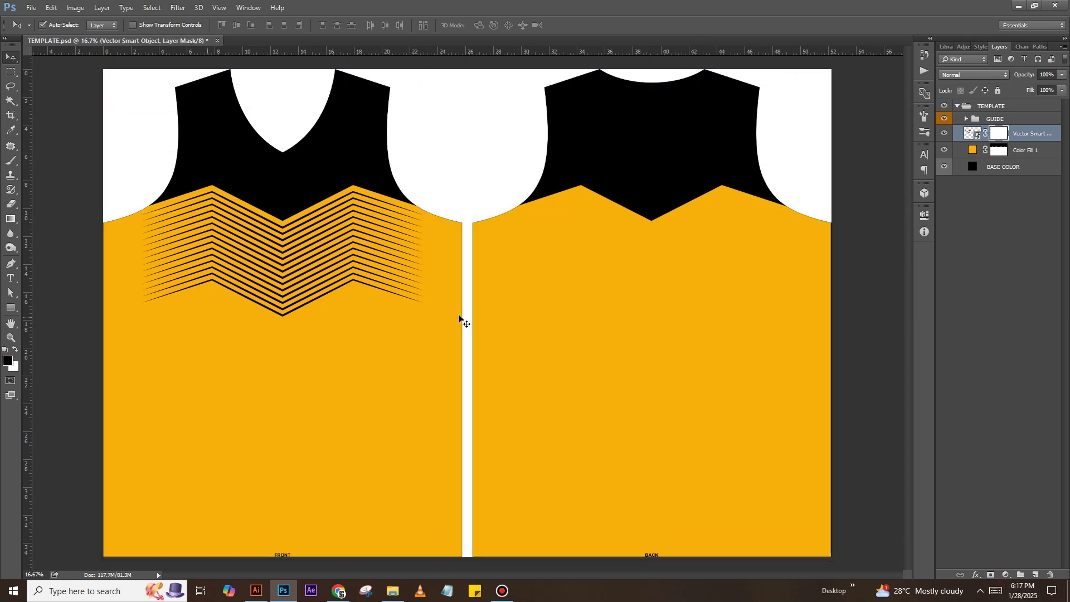
- Fade the lower stripes into the yellow with a black-to-white gradient mask
{"action": "left_click", "coordinate": [12, 220]}
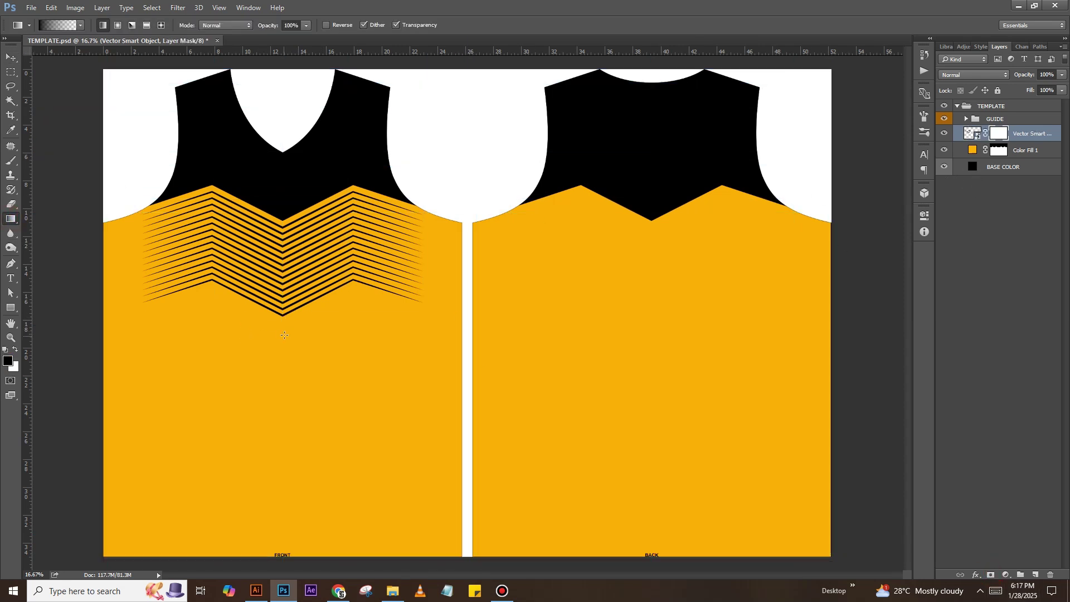
{"action": "left_click_drag", "start_coordinate": [285, 335], "coordinate": [284, 333]}
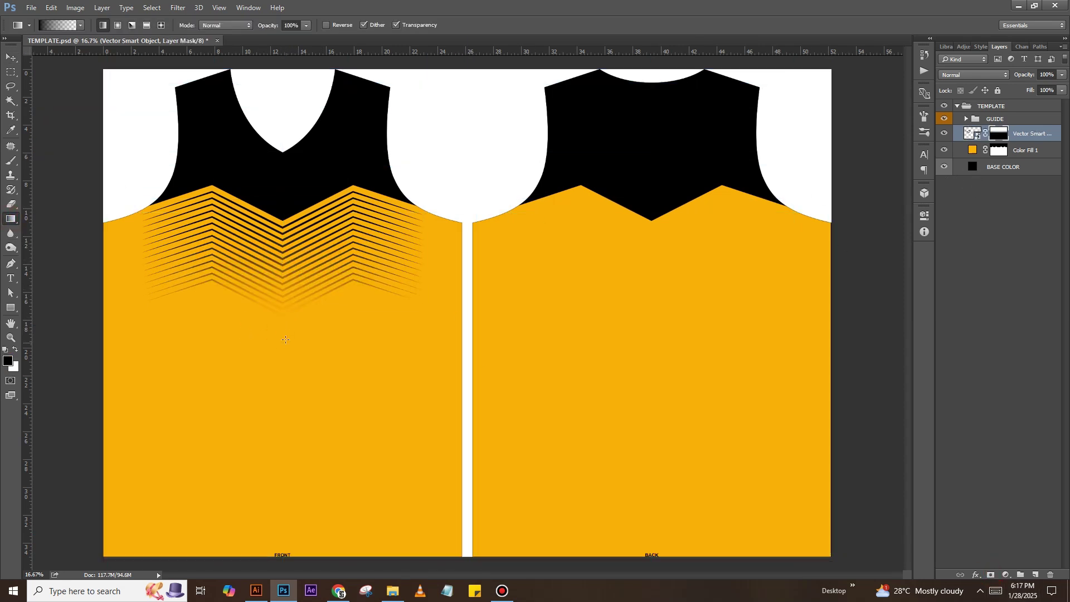
{"action": "left_click_drag", "start_coordinate": [285, 235], "coordinate": [285, 236]}
{"action": "left_click", "coordinate": [10, 58]}
- Duplicate the faded stripes layer for the back jersey
{"action": "key", "text": "ctrl+minus"}
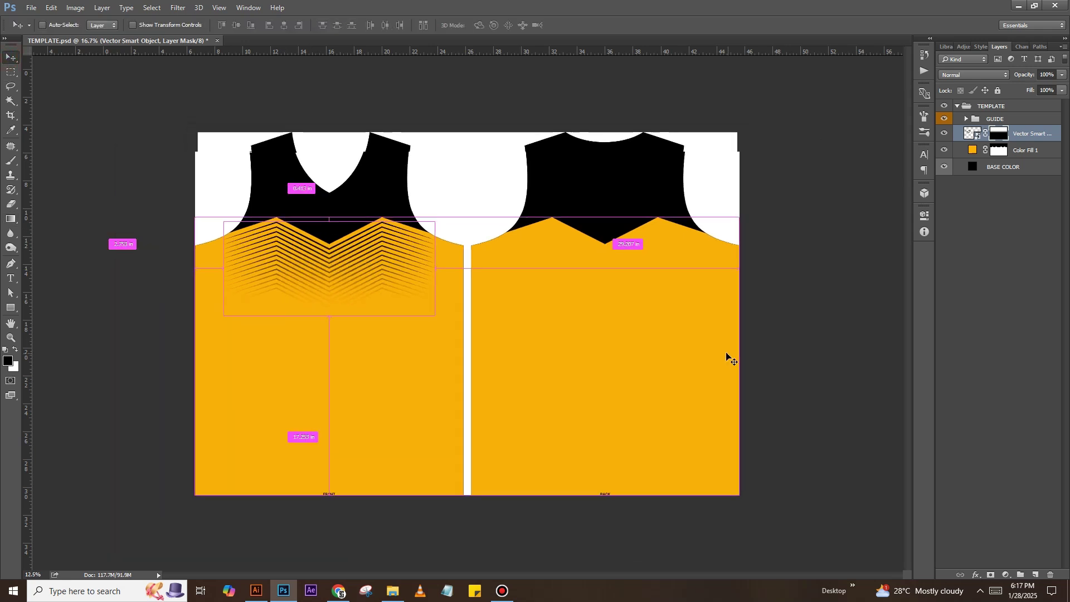
{"action": "key", "text": "ctrl+j"}
{"action": "key", "text": "ctrl+t"}
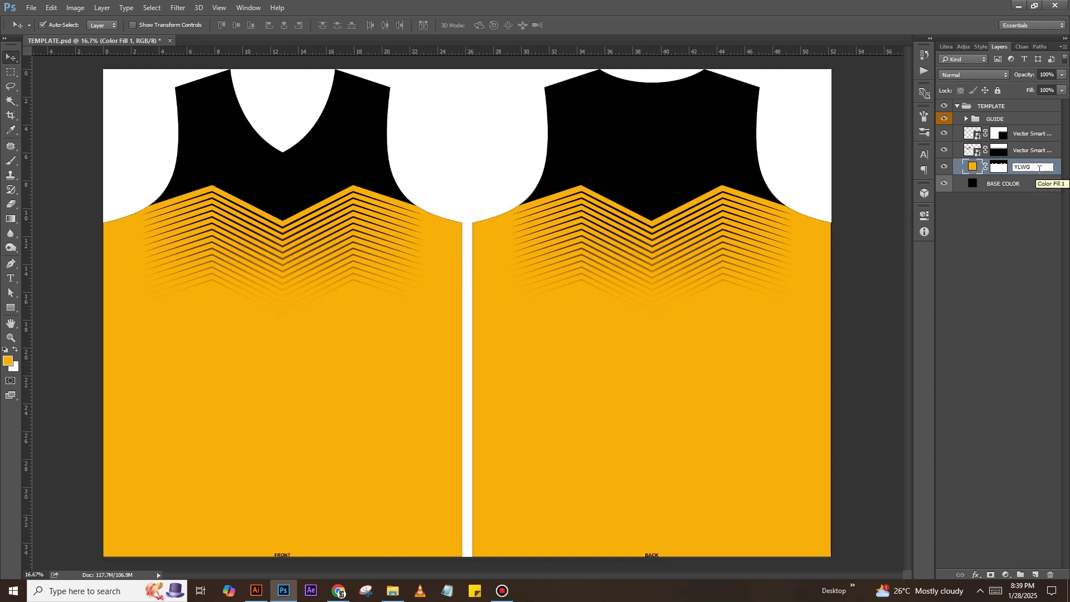
- Name the stripe layers FRONT and BACK and group them as BLEND LINES without a colour label
{"action": "left_click", "coordinate": [945, 151]}
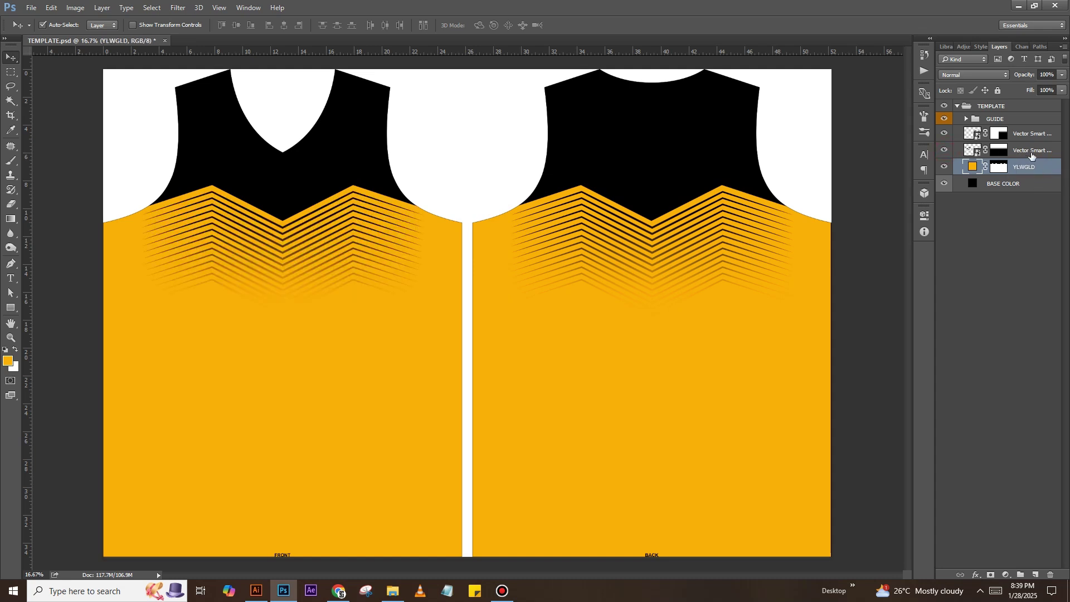
{"action": "double_click", "coordinate": [1032, 151]}
{"action": "double_click", "coordinate": [1024, 134]}
{"action": "type", "text": "BACK"}
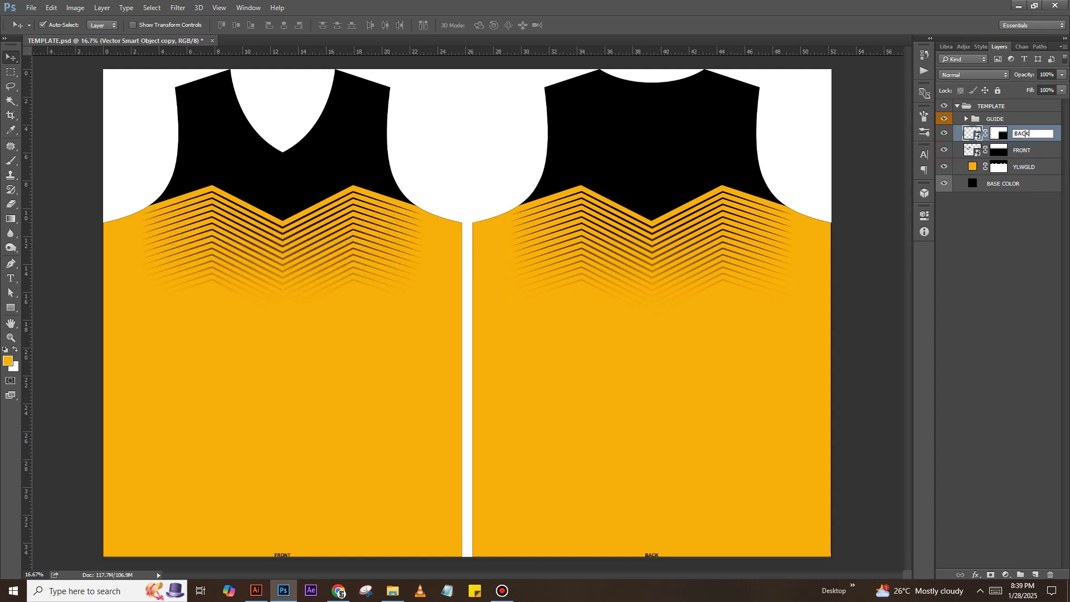
{"action": "left_click", "coordinate": [1039, 150], "text": "ctrl"}
{"action": "key", "text": "ctrl+g"}
{"action": "type", "text": "BLEND LINES"}
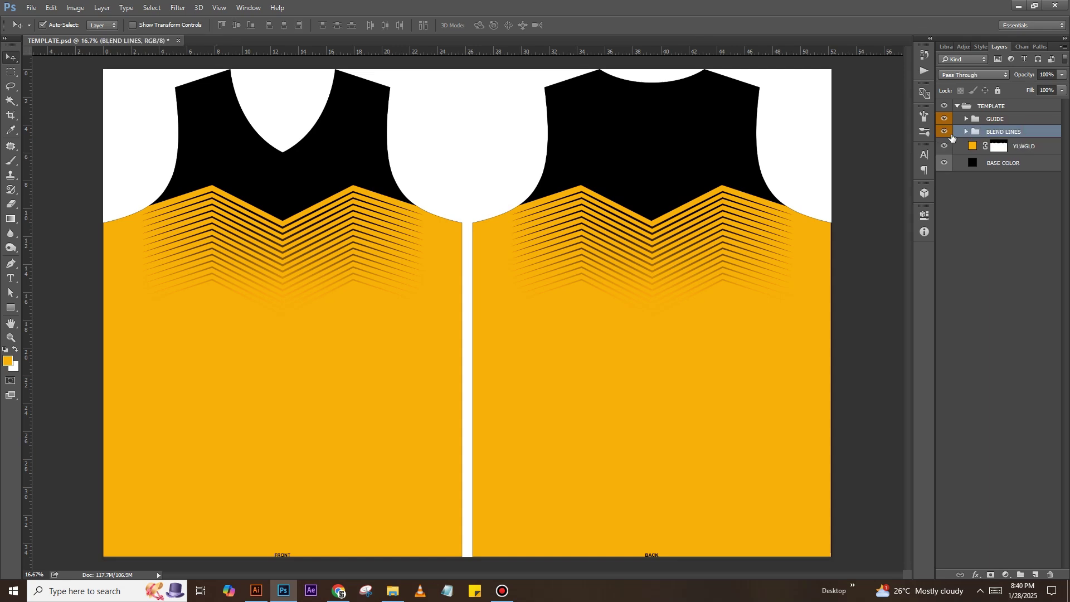
{"action": "right_click", "coordinate": [952, 136]}
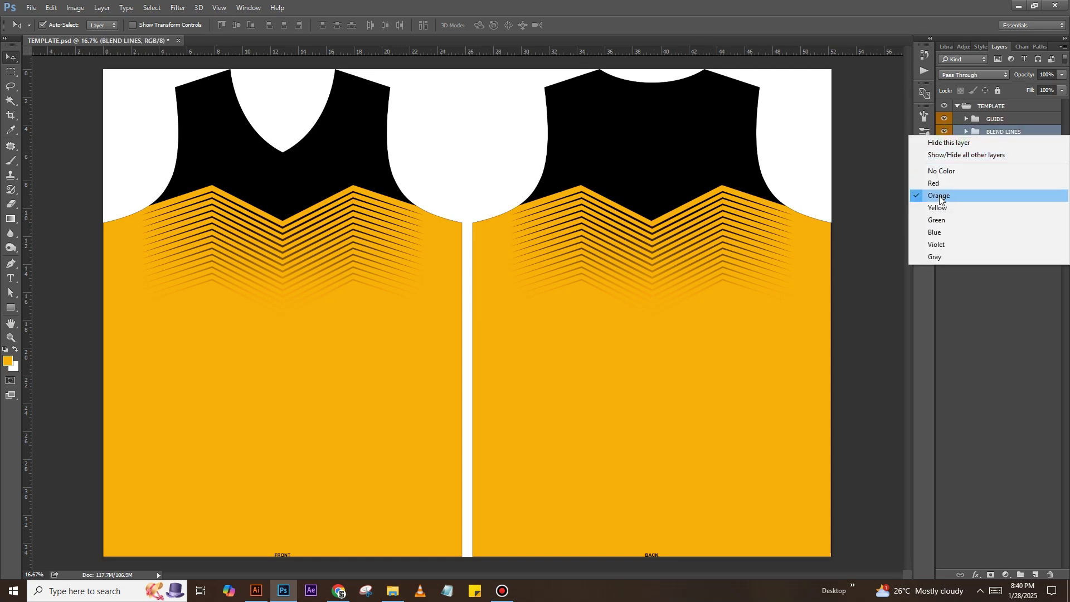
{"action": "left_click", "coordinate": [959, 173]}
- Open the pattern file in Illustrator and copy the black hexagon pattern for Photoshop
{"action": "left_click", "coordinate": [399, 594]}
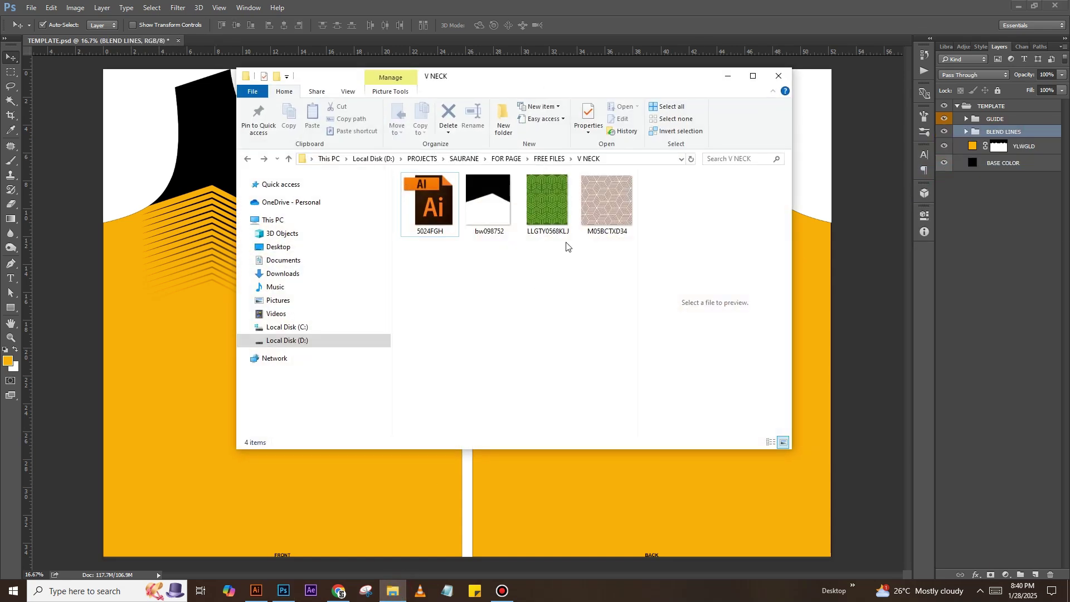
{"action": "left_click", "coordinate": [552, 192]}
{"action": "mouse_move", "coordinate": [552, 192]}
{"action": "left_mouse_down"}
{"action": "mouse_move", "coordinate": [256, 596]}
{"action": "mouse_move", "coordinate": [383, 329]}
{"action": "left_mouse_up"}
{"action": "key", "text": "Delete"}
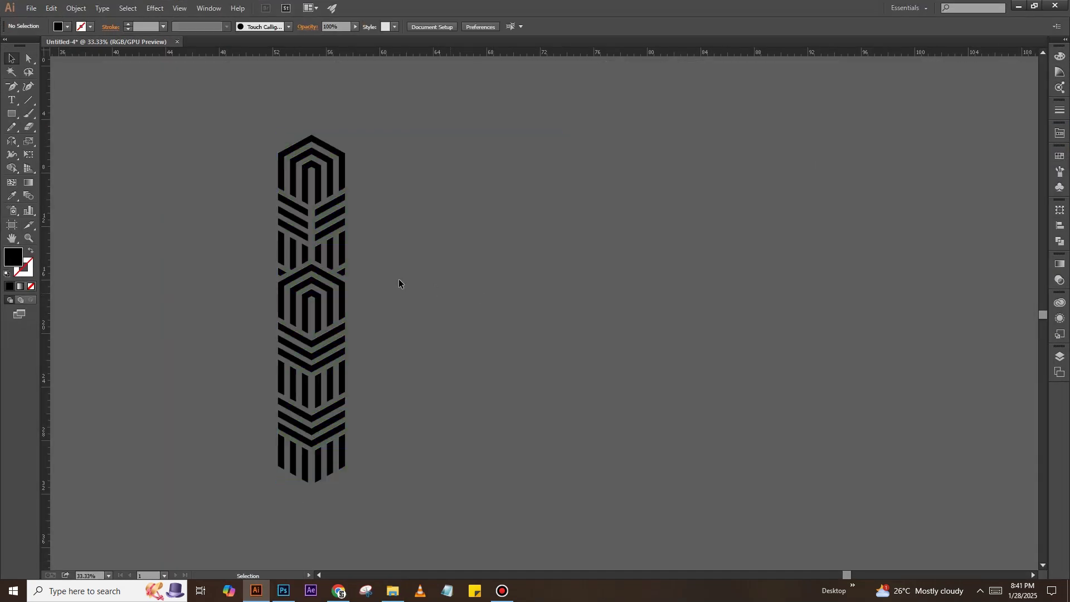
{"action": "key", "text": "ctrl+a"}
{"action": "key", "text": "ctrl+c"}
{"action": "left_click", "coordinate": [283, 591]}
- Paste the hexagon pattern as a smart object, flip it vertically, and place it on the front's left edge
{"action": "key", "text": "ctrl+v"}
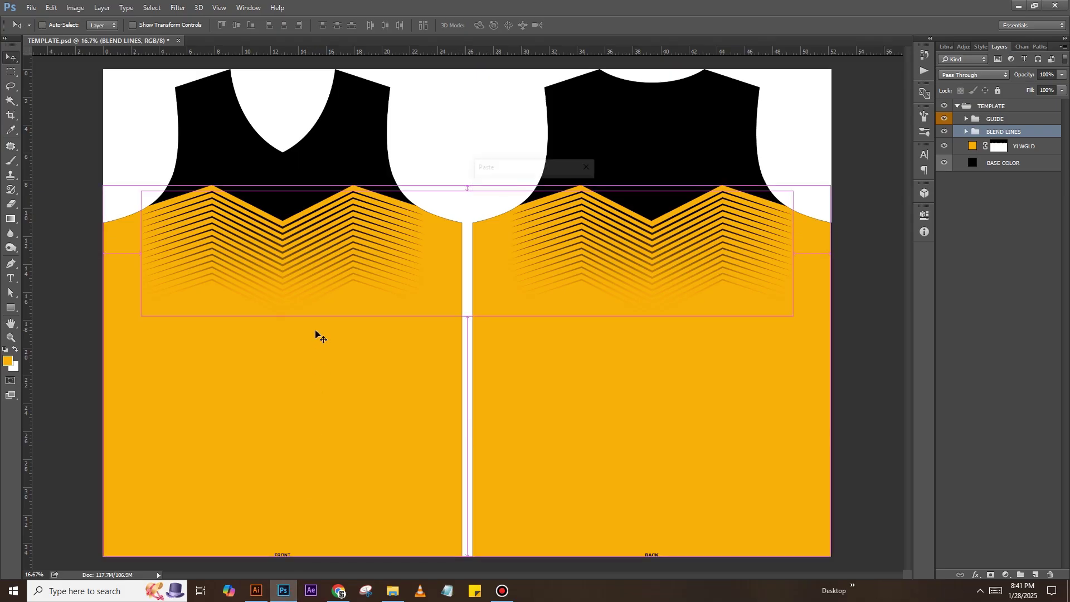
{"action": "left_click", "coordinate": [573, 189]}
{"action": "left_click_drag", "start_coordinate": [477, 270], "coordinate": [116, 304]}
{"action": "right_click", "coordinate": [338, 285]}
{"action": "left_click", "coordinate": [376, 450]}
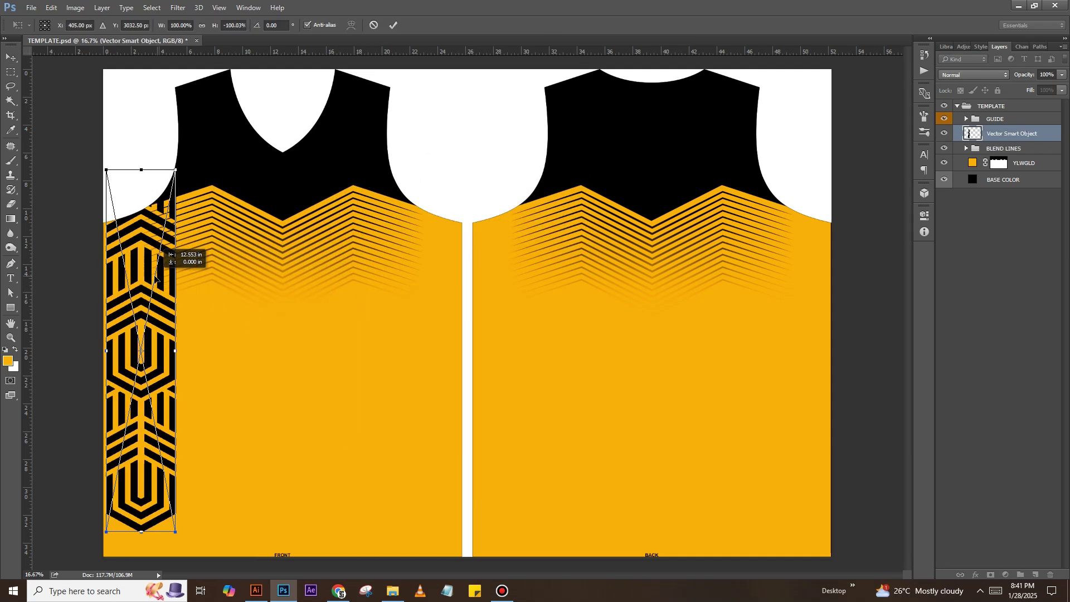
{"action": "mouse_move", "coordinate": [116, 364]}
{"action": "left_mouse_down"}
{"action": "mouse_move", "coordinate": [129, 288]}
{"action": "mouse_move", "coordinate": [452, 267]}
{"action": "left_mouse_up"}
{"action": "key", "text": "Return"}
- Duplicate the panel to the opposite seam, rename both layers LEFT/RIGHT, and group them as FRONT
{"action": "key", "text": "ctrl+t"}
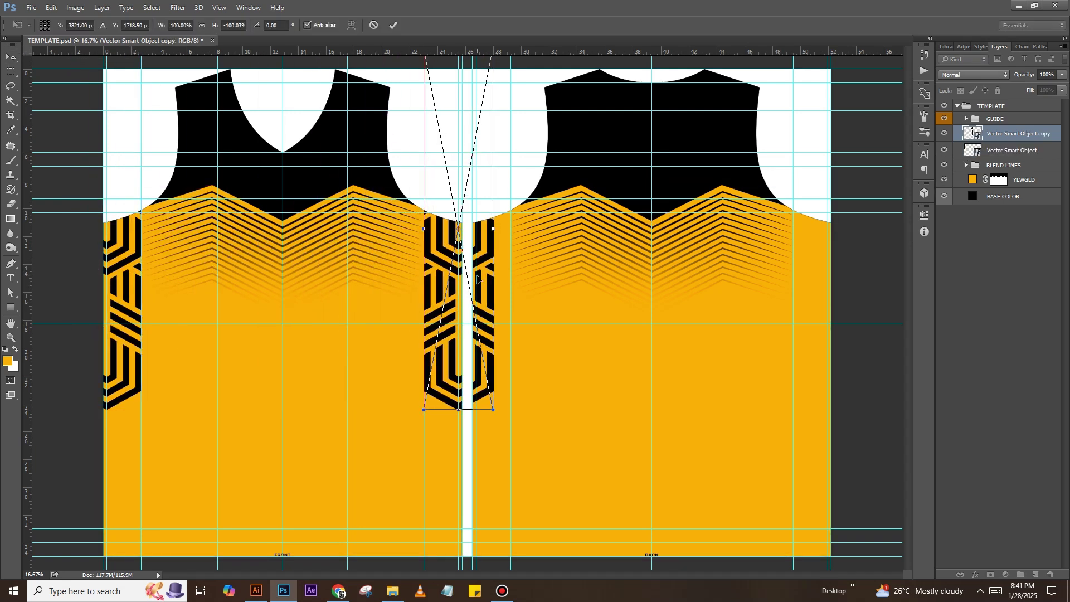
{"action": "key", "text": "Return"}
{"action": "type", "text": "T"}
{"action": "double_click", "coordinate": [995, 150]}
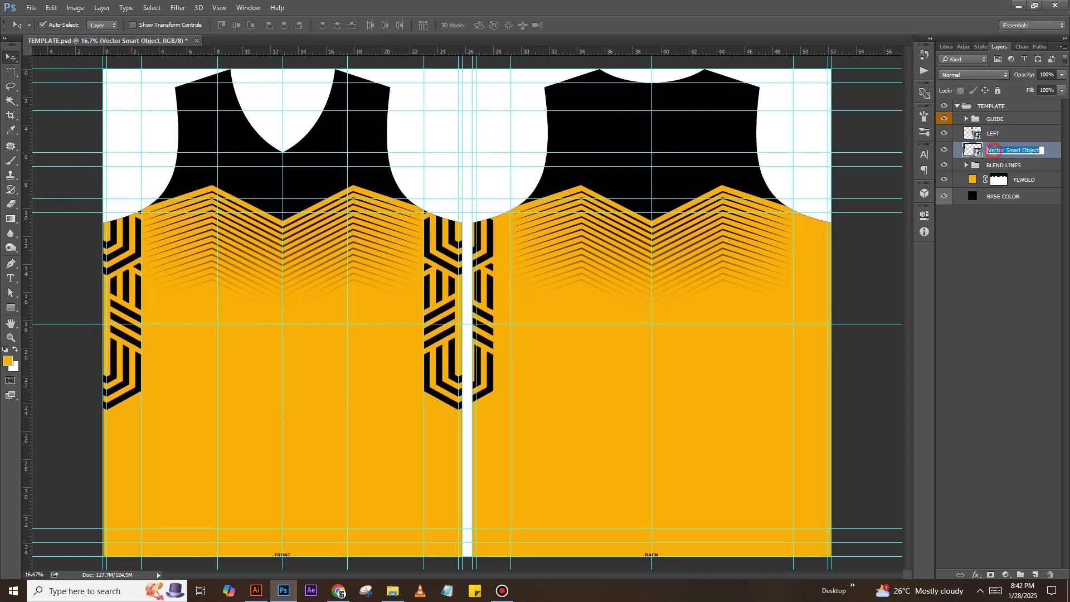
{"action": "type", "text": "RIGHT"}
{"action": "left_click", "coordinate": [992, 134], "text": "shift"}
{"action": "key", "text": "ctrl+g"}
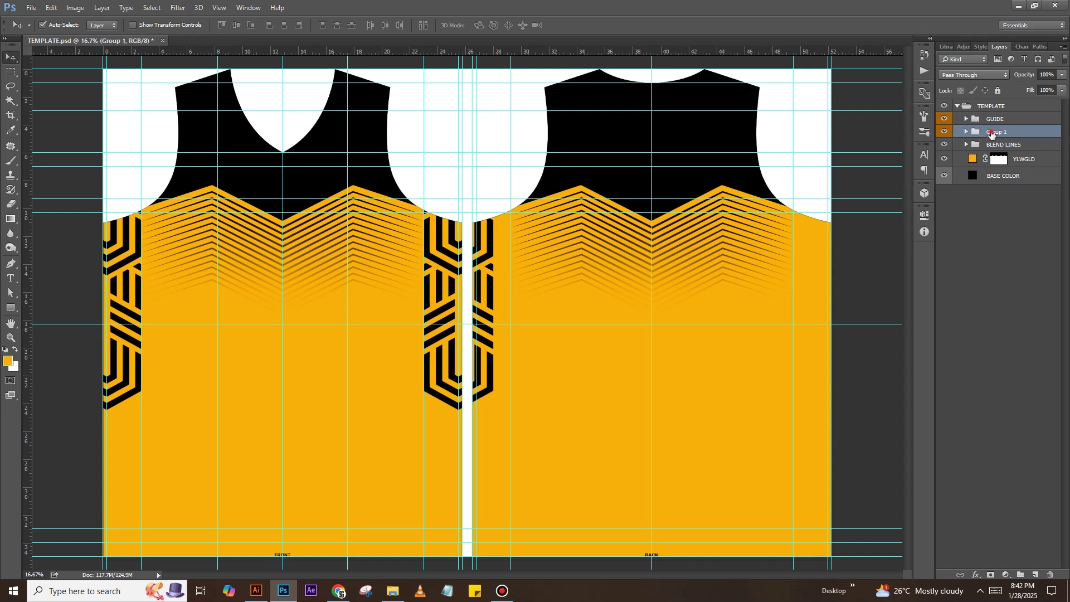
- Copy the FRONT group onto the back jersey as BACK and hide it
{"action": "key", "text": "ctrl+j"}
{"action": "type", "text": "BACK"}
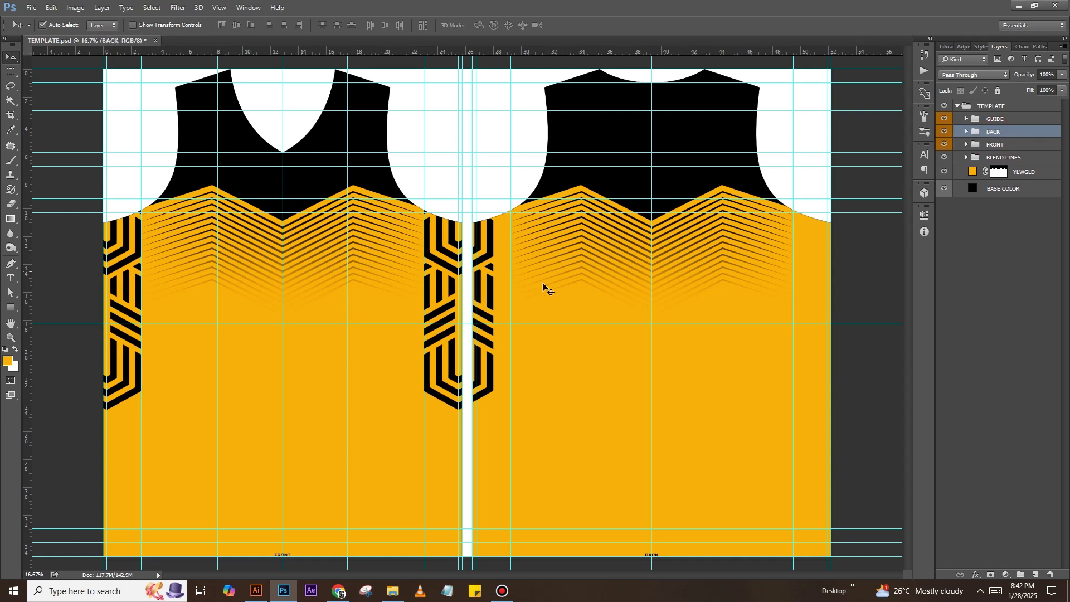
{"action": "key", "text": "ctrl+t"}
{"action": "left_click_drag", "start_coordinate": [484, 298], "coordinate": [846, 299]}
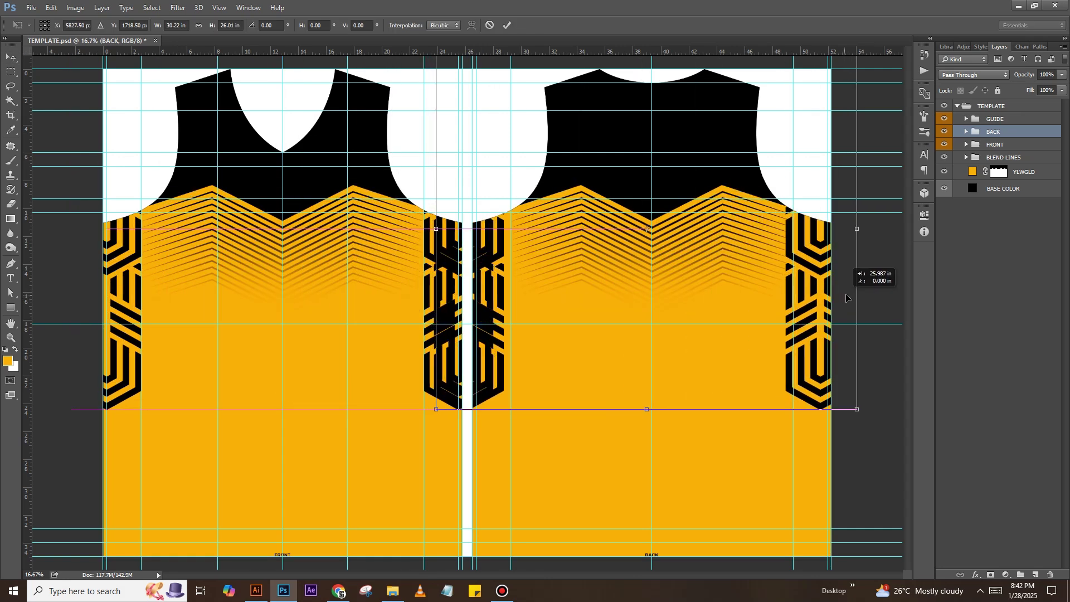
{"action": "key", "text": "Return"}
{"action": "left_click", "coordinate": [943, 132]}
- Mask the FRONT side panels to the front jersey area
{"action": "left_click", "coordinate": [995, 144]}
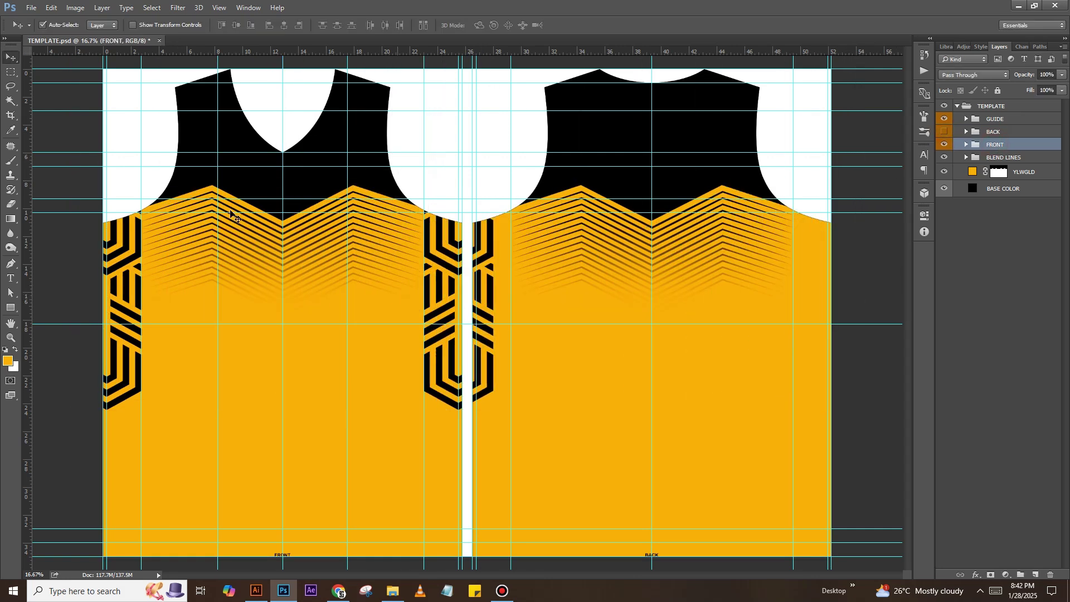
{"action": "key", "text": "m"}
{"action": "left_click_drag", "start_coordinate": [104, 70], "coordinate": [461, 558]}
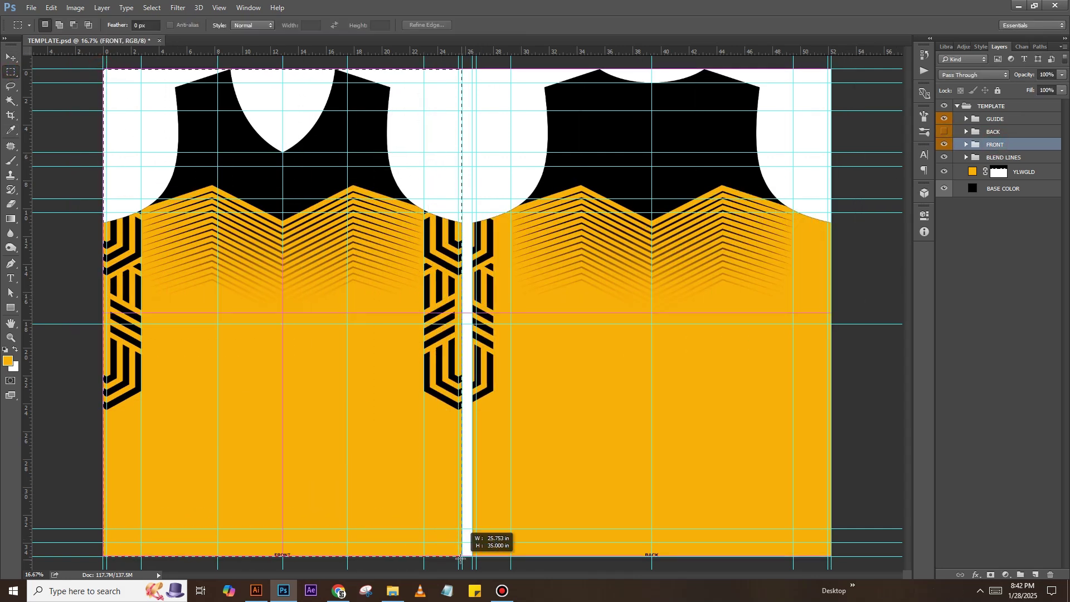
{"action": "left_click", "coordinate": [991, 575]}
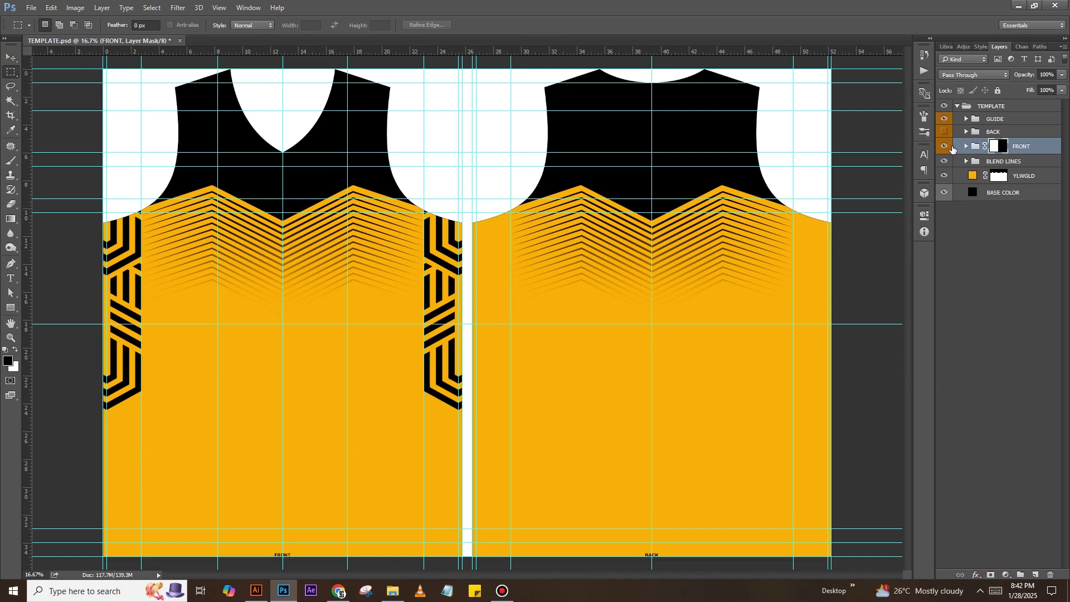
- Show the BACK panels, rename and adjust its layer, and mask it to the back jersey
{"action": "left_click", "coordinate": [943, 132]}
{"action": "left_click", "coordinate": [12, 59]}
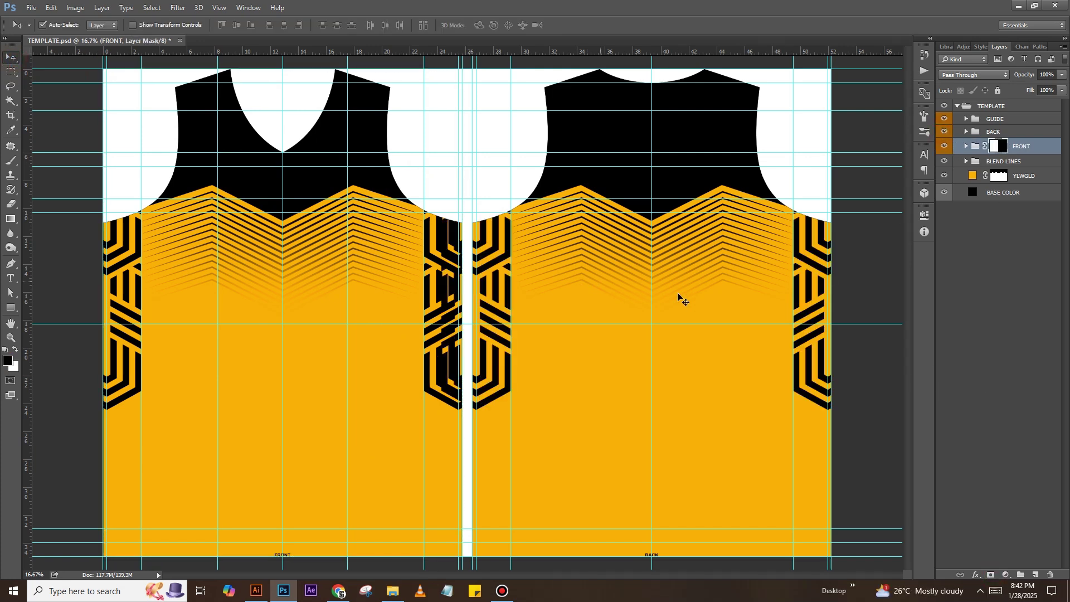
{"action": "left_click", "coordinate": [821, 269]}
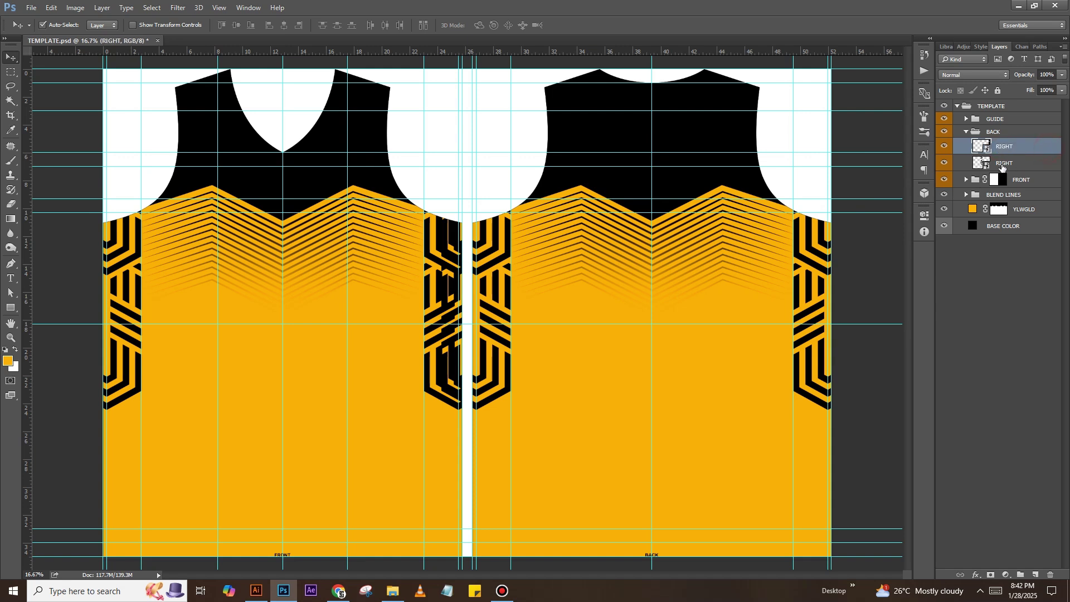
{"action": "double_click", "coordinate": [1004, 164]}
{"action": "type", "text": "LEFT"}
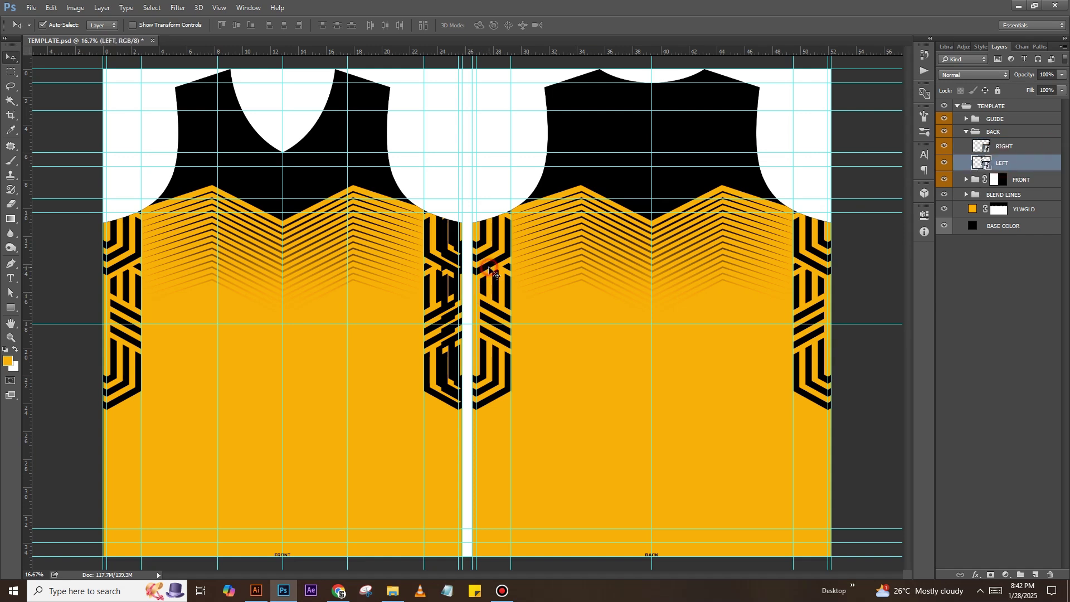
{"action": "left_click_drag", "start_coordinate": [491, 270], "coordinate": [490, 272]}
{"action": "left_click", "coordinate": [967, 132]}
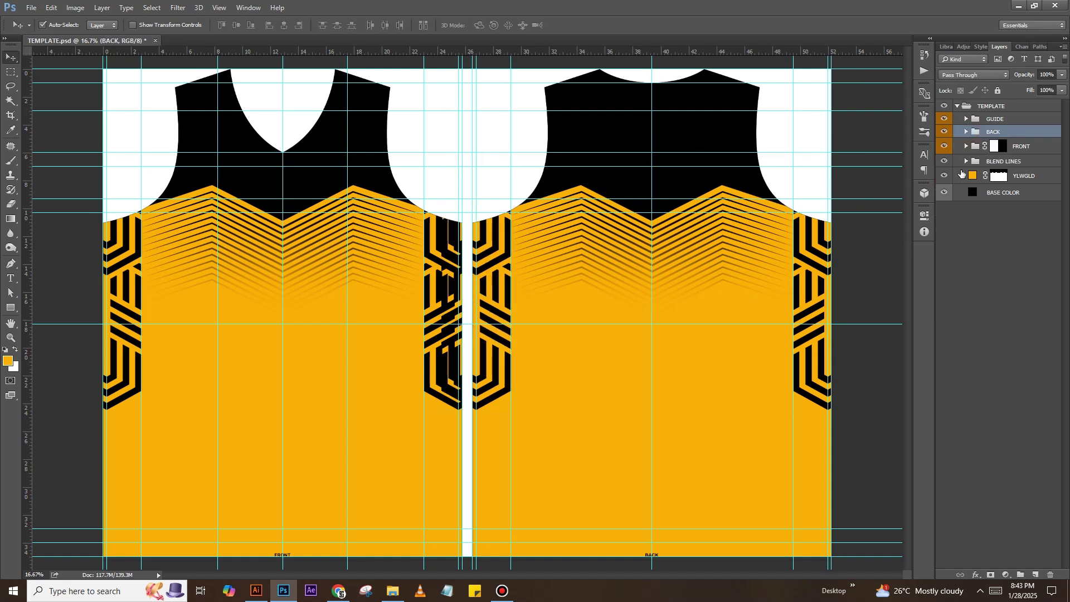
{"action": "left_click", "coordinate": [11, 72]}
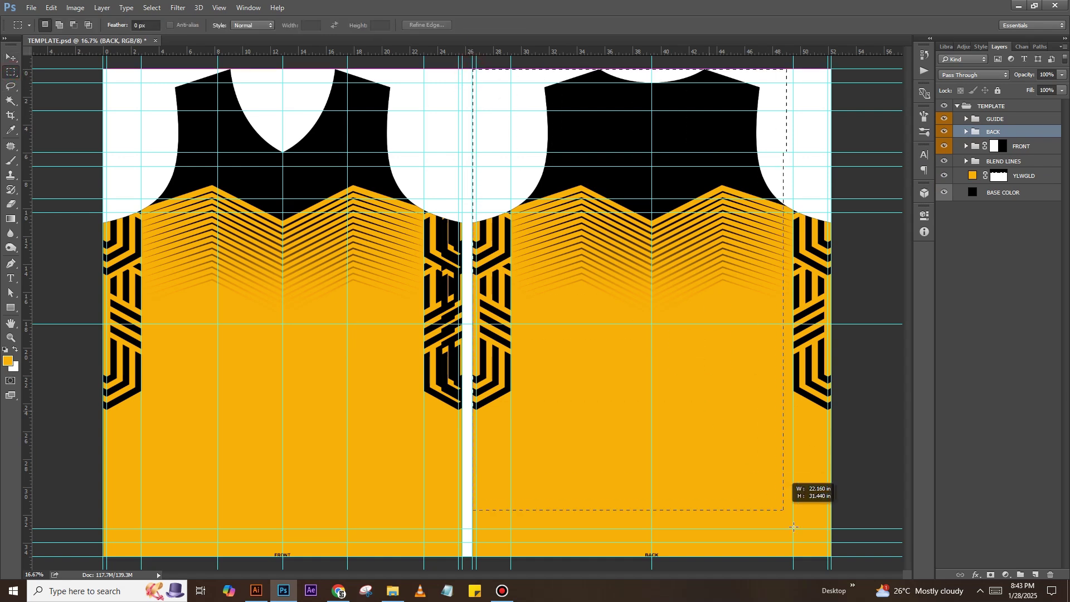
{"action": "left_click_drag", "start_coordinate": [794, 527], "coordinate": [845, 559]}
{"action": "key", "text": "ctrl+d"}
- Group FRONT and BACK as SIDEPANELS with no colour label and hide the guides
{"action": "left_click", "coordinate": [1020, 147], "text": "shift"}
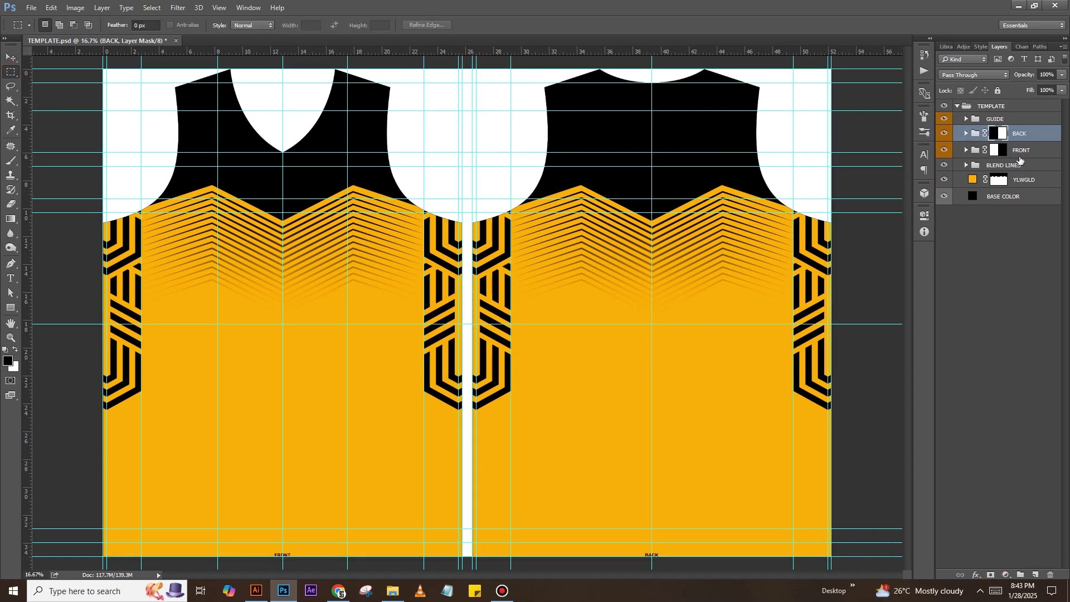
{"action": "key", "text": "ctrl+g"}
{"action": "right_click", "coordinate": [951, 136]}
{"action": "left_click", "coordinate": [965, 172]}
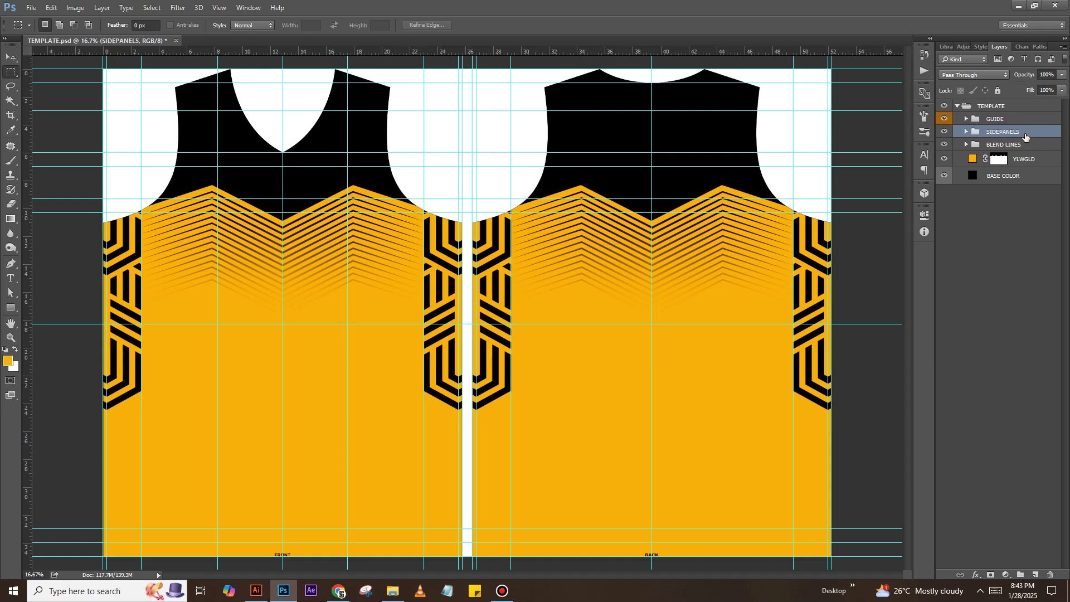
{"action": "key", "text": "ctrl+semicolon"}
{"action": "left_click", "coordinate": [10, 58]}
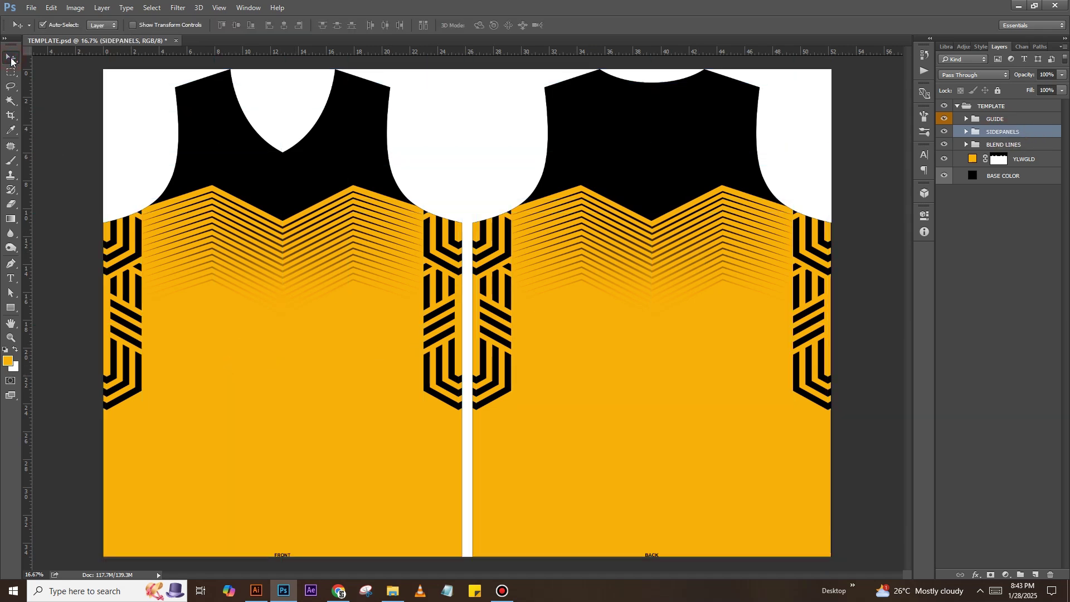
- Select the M05BCTXD34 striped cube pattern image in the V NECK folder
{"action": "left_click", "coordinate": [393, 591]}
{"action": "left_click", "coordinate": [606, 213]}
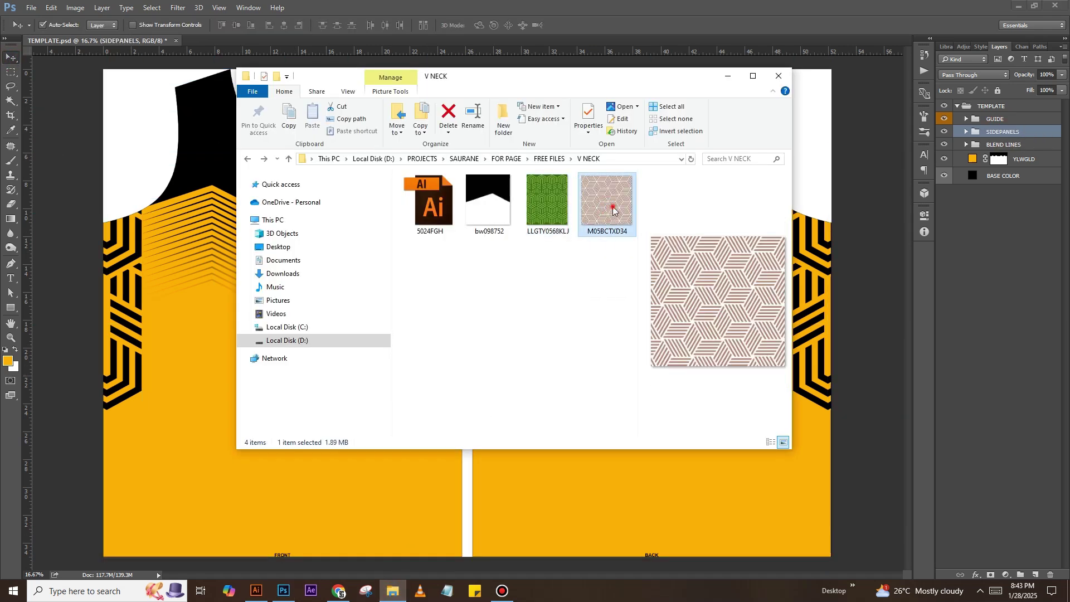
{"action": "left_click", "coordinate": [255, 591]}
- Place the cube pattern image on the Illustrator canvas and zoom in on its stripes
{"action": "left_click_drag", "start_coordinate": [535, 346], "coordinate": [537, 342]}
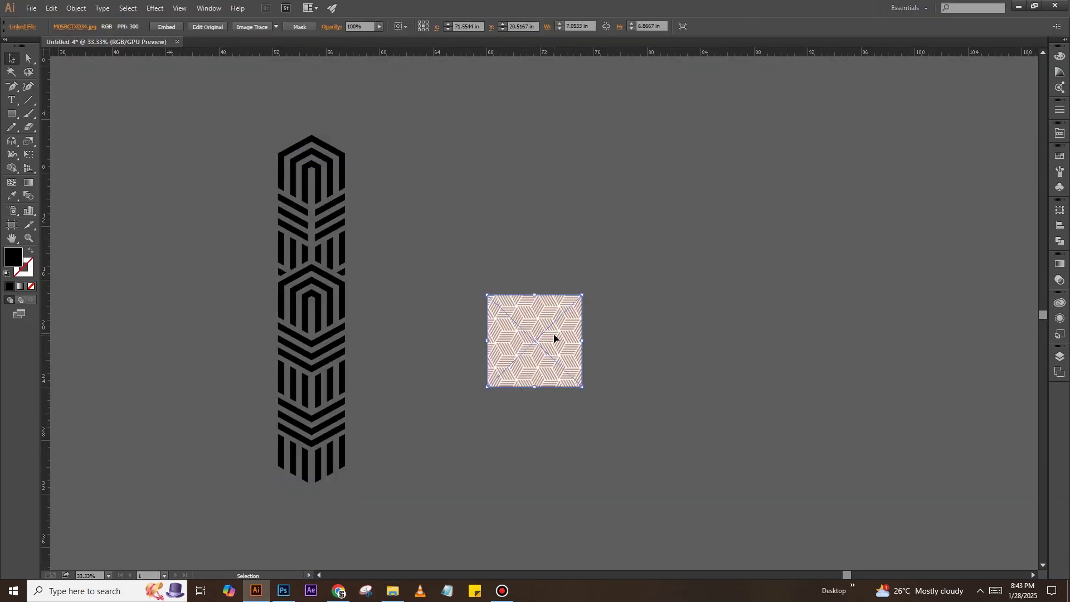
{"action": "scroll", "coordinate": [598, 343], "scroll_direction": "up", "scroll_amount": 5}
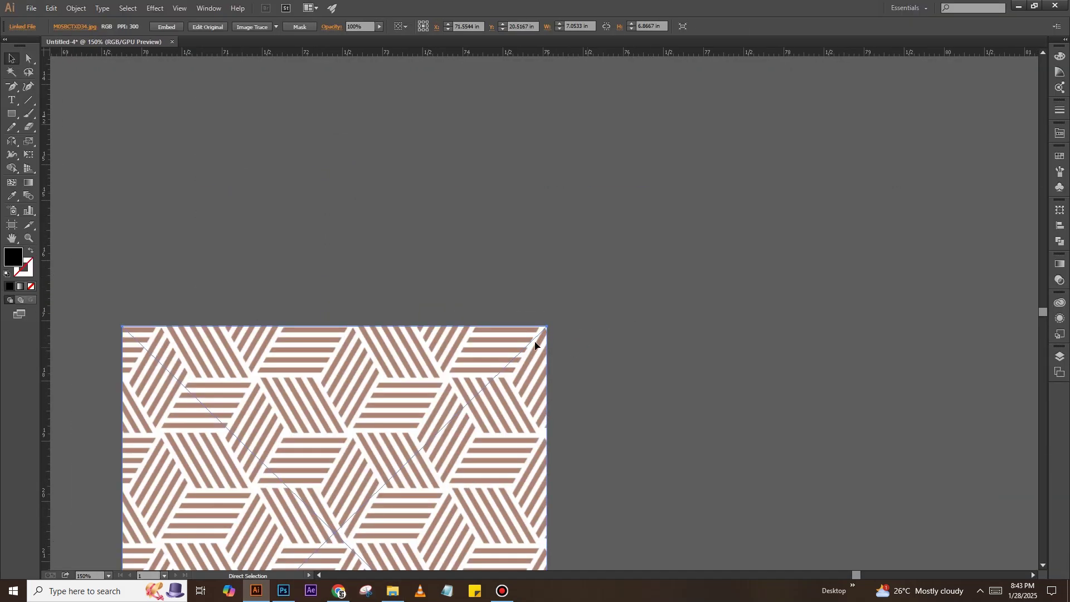
{"action": "scroll", "coordinate": [696, 199], "scroll_direction": "up", "scroll_amount": 1}
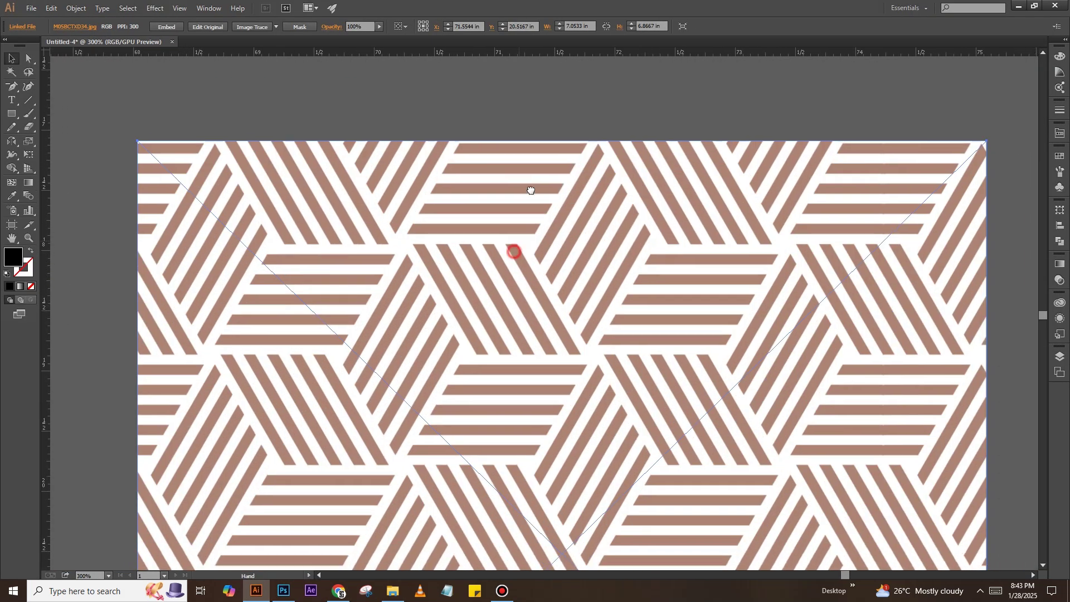
{"action": "left_click_drag", "start_coordinate": [531, 187], "coordinate": [562, 163]}
{"action": "scroll", "coordinate": [362, 307], "scroll_direction": "up", "scroll_amount": 1}
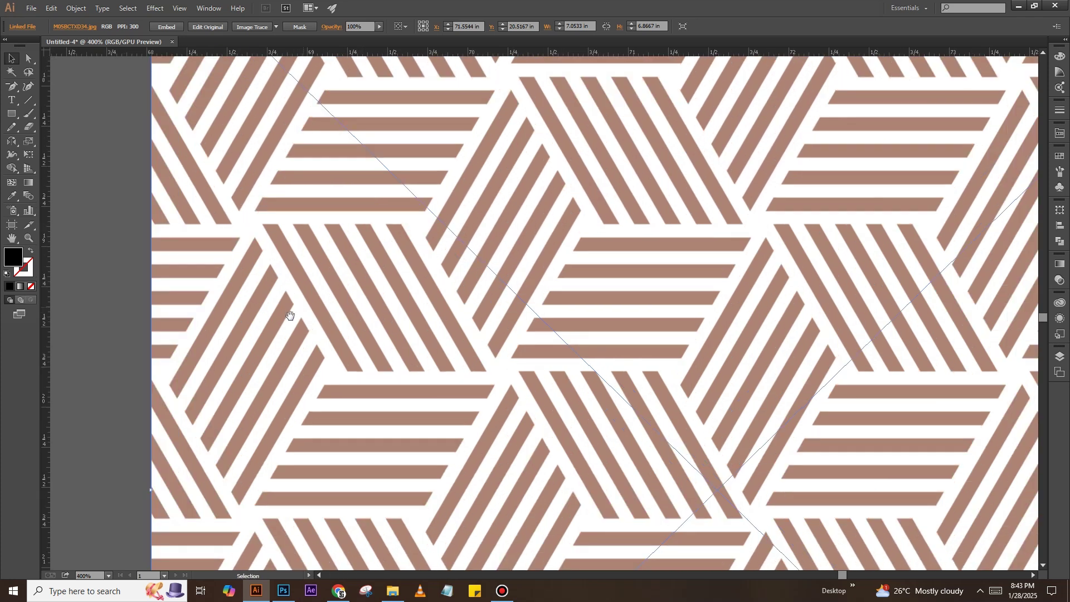
{"action": "scroll", "coordinate": [279, 328], "scroll_direction": "up", "scroll_amount": 2}
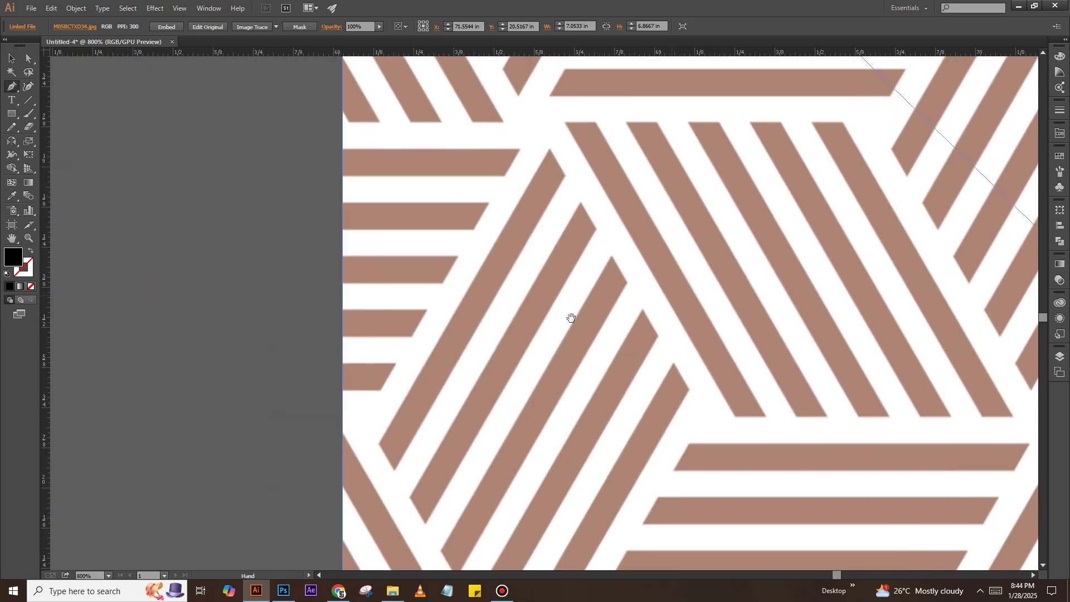
- Trace one stripe edge with the Pen as an unfilled black outline of 0.5 pt
{"action": "key", "text": "p"}
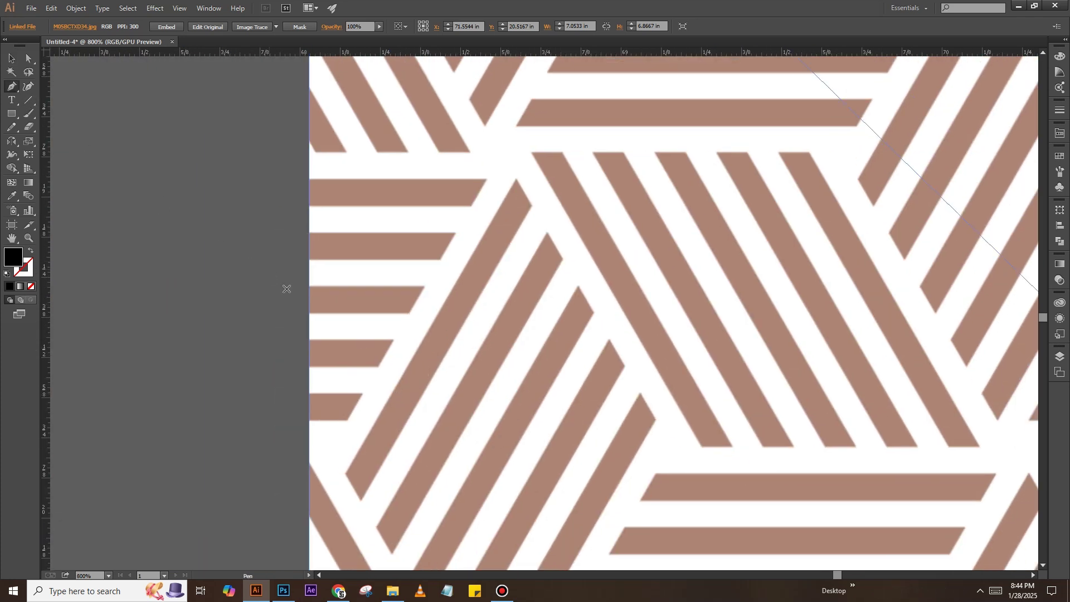
{"action": "scroll", "coordinate": [277, 471], "scroll_direction": "up", "scroll_amount": 1}
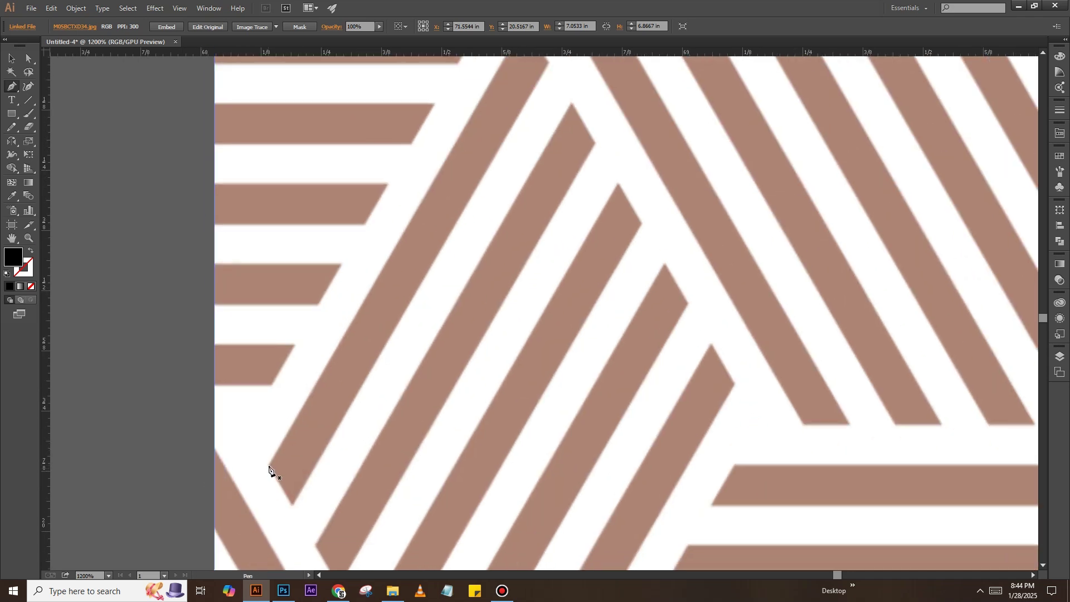
{"action": "left_click_drag", "start_coordinate": [417, 261], "coordinate": [376, 284]}
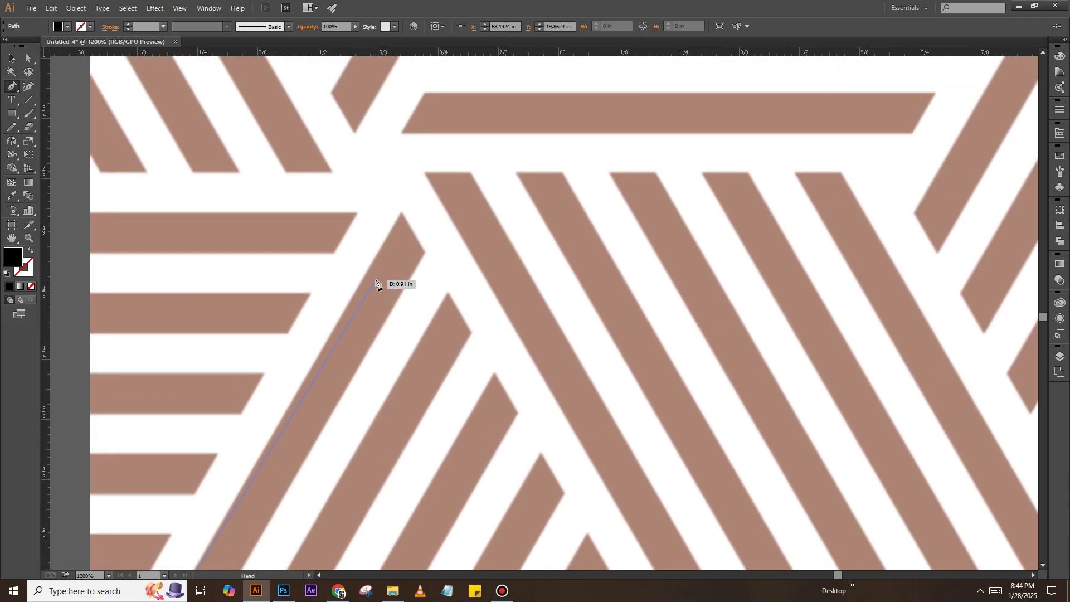
{"action": "left_click", "coordinate": [402, 212]}
{"action": "left_click", "coordinate": [30, 252]}
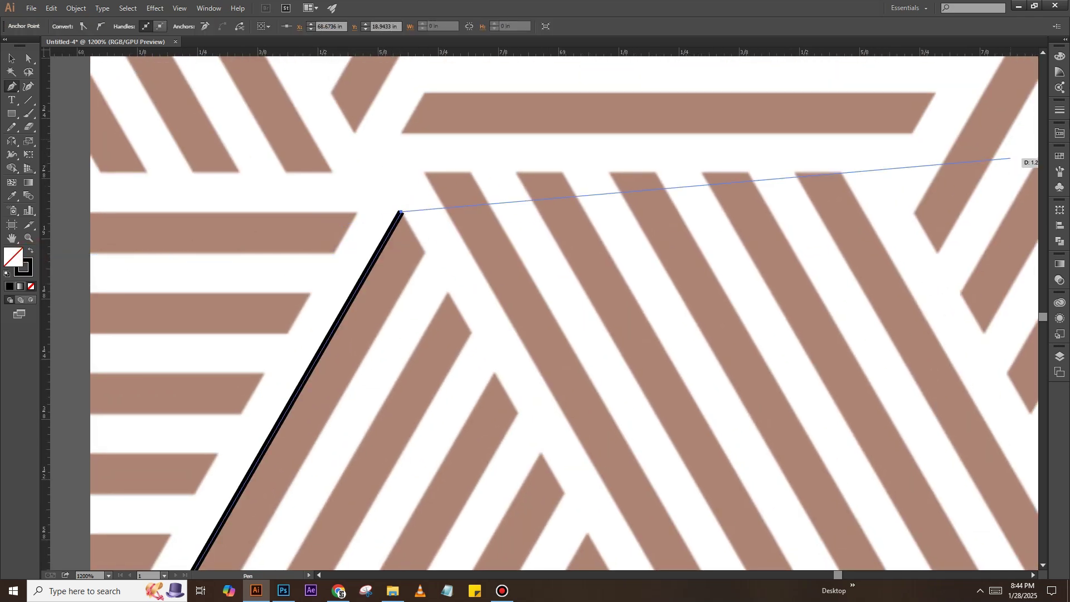
{"action": "left_click", "coordinate": [1060, 109]}
{"action": "left_click", "coordinate": [1001, 116]}
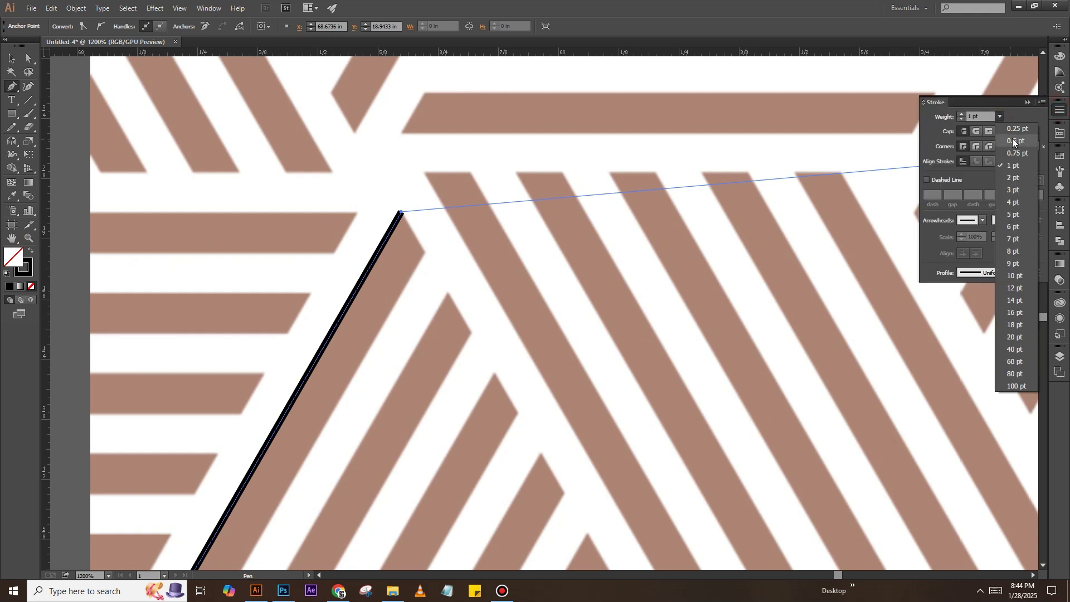
{"action": "left_click", "coordinate": [1012, 141]}
- Copy the edge line to the stripe's other side and join the ends into a closed stripe
{"action": "left_click_drag", "start_coordinate": [368, 337], "coordinate": [427, 177]}
{"action": "left_click", "coordinate": [374, 208]}
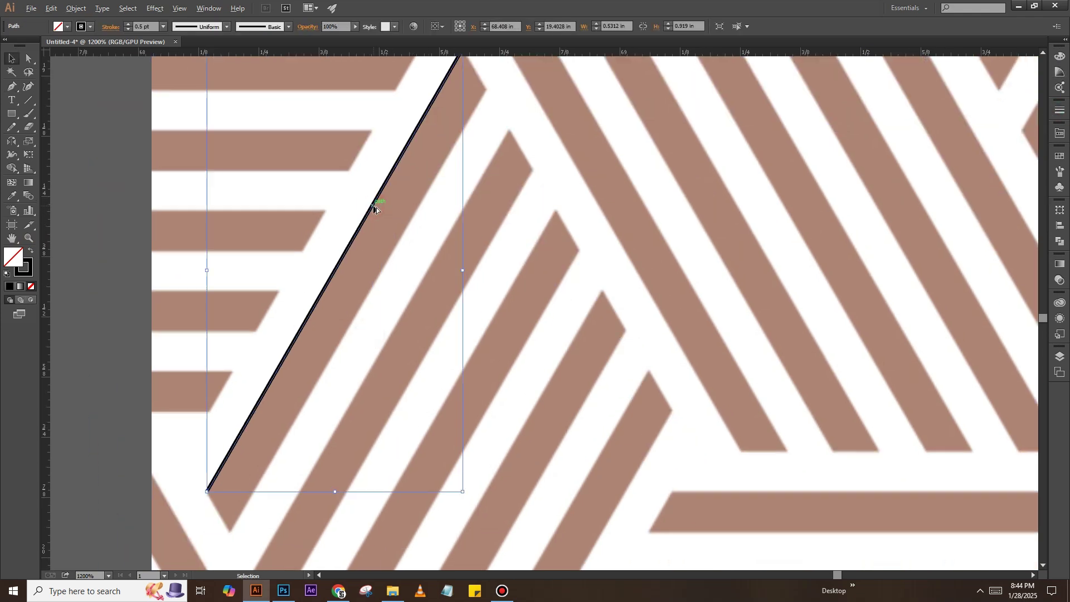
{"action": "left_click_drag", "start_coordinate": [397, 249], "coordinate": [433, 269]}
{"action": "key", "text": "p"}
{"action": "left_click", "coordinate": [470, 84]}
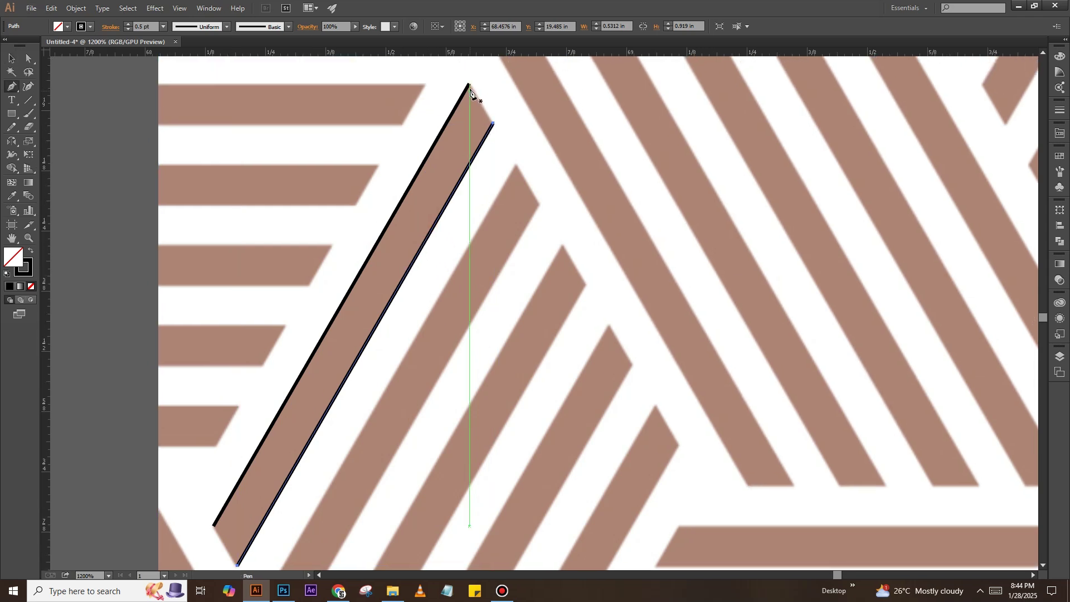
{"action": "left_click", "coordinate": [493, 123]}
{"action": "key", "text": "ctrl+j"}
- Place a copy of the traced stripe over a parallel stripe further right
{"action": "left_click_drag", "start_coordinate": [217, 531], "coordinate": [243, 438]}
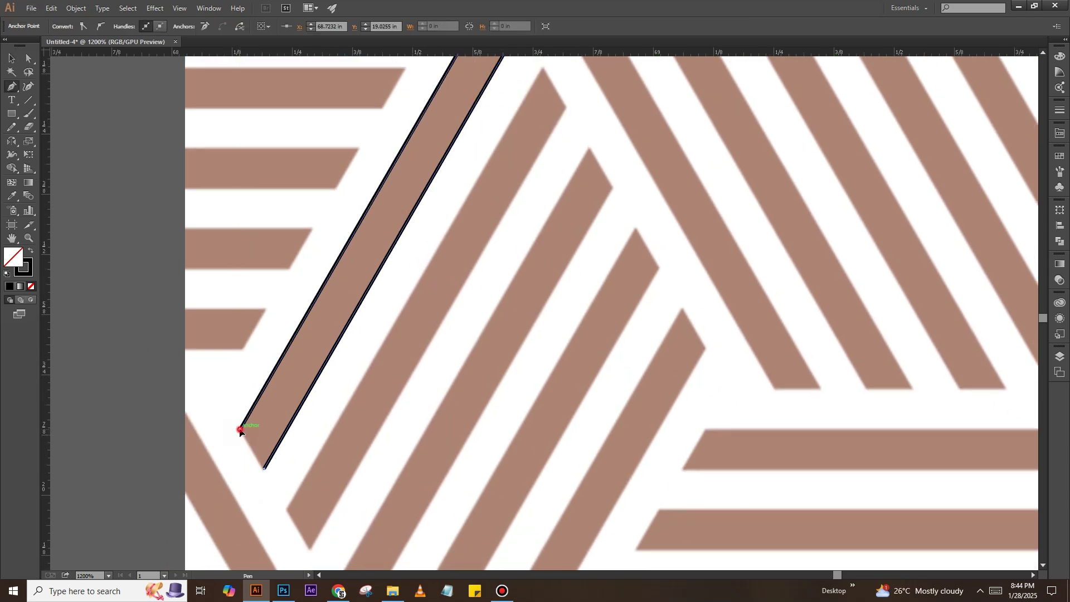
{"action": "left_click_drag", "start_coordinate": [326, 427], "coordinate": [293, 322]}
{"action": "left_click", "coordinate": [285, 270]}
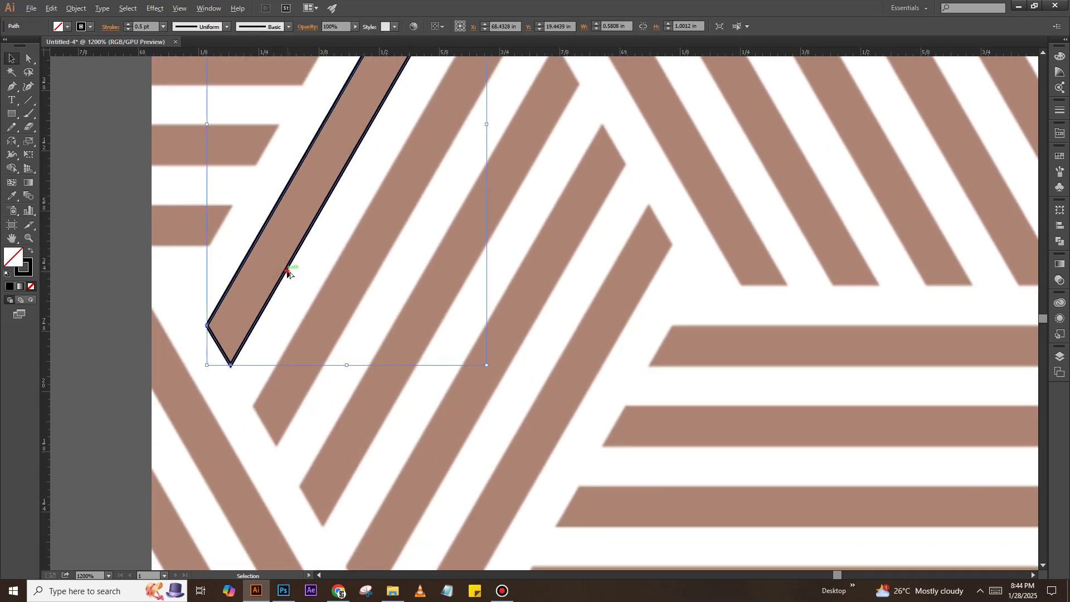
{"action": "left_click_drag", "start_coordinate": [405, 395], "coordinate": [312, 310]}
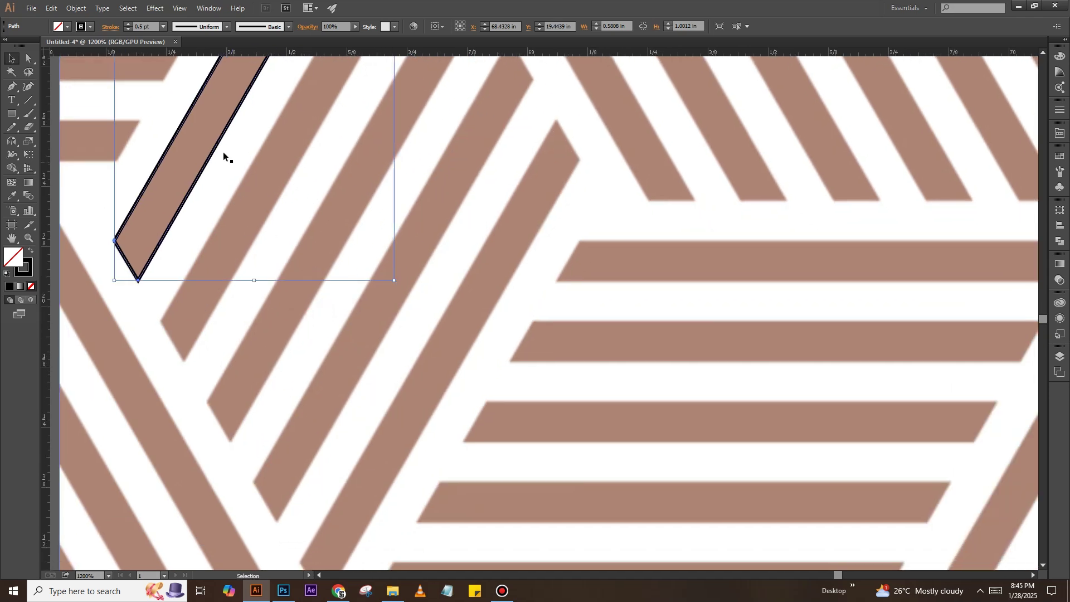
{"action": "mouse_move", "coordinate": [216, 161]}
{"action": "left_mouse_down"}
{"action": "mouse_move", "coordinate": [422, 424]}
{"action": "mouse_move", "coordinate": [404, 469]}
{"action": "left_mouse_up"}
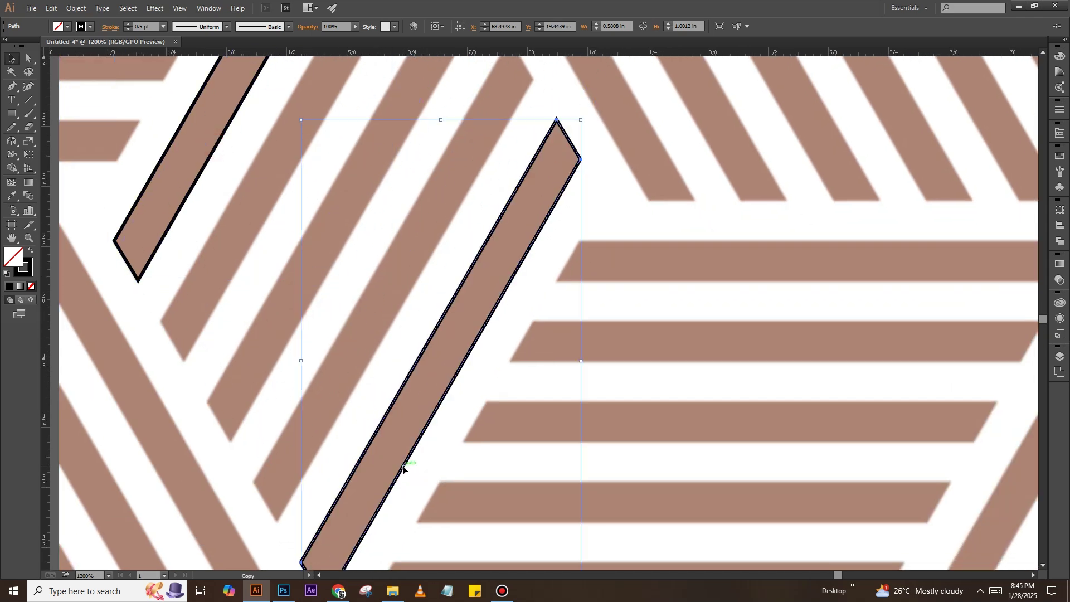
{"action": "scroll", "coordinate": [416, 379], "scroll_direction": "down", "scroll_amount": 1}
{"action": "scroll", "coordinate": [424, 268], "scroll_direction": "down", "scroll_amount": 1}
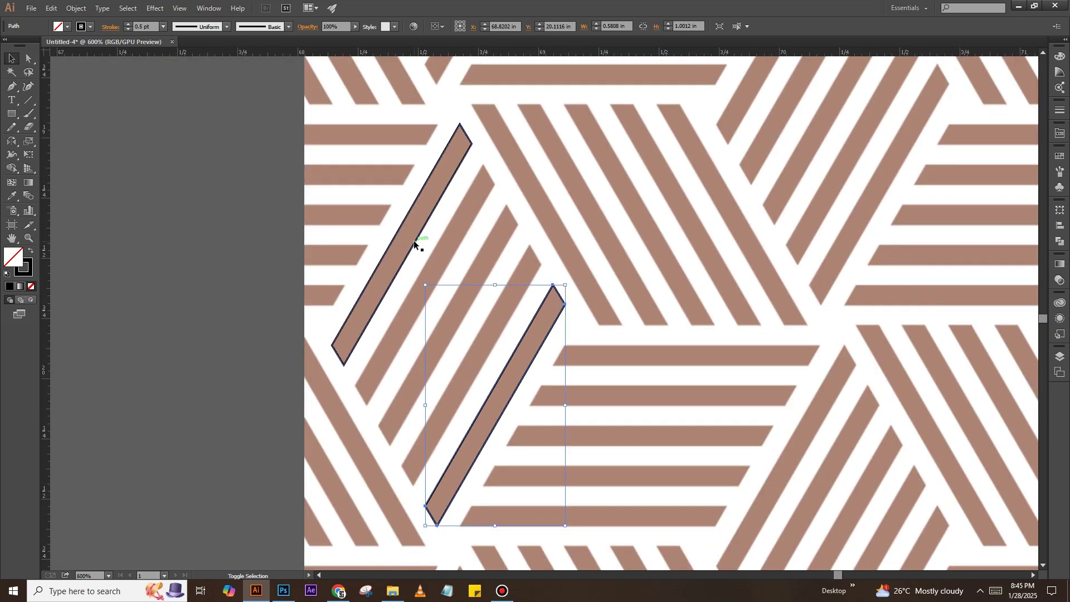
- Blend the two traced stripes using Specified Steps for evenly spaced in-between stripes
{"action": "left_click", "coordinate": [414, 243], "text": "shift"}
{"action": "left_click", "coordinate": [76, 8]}
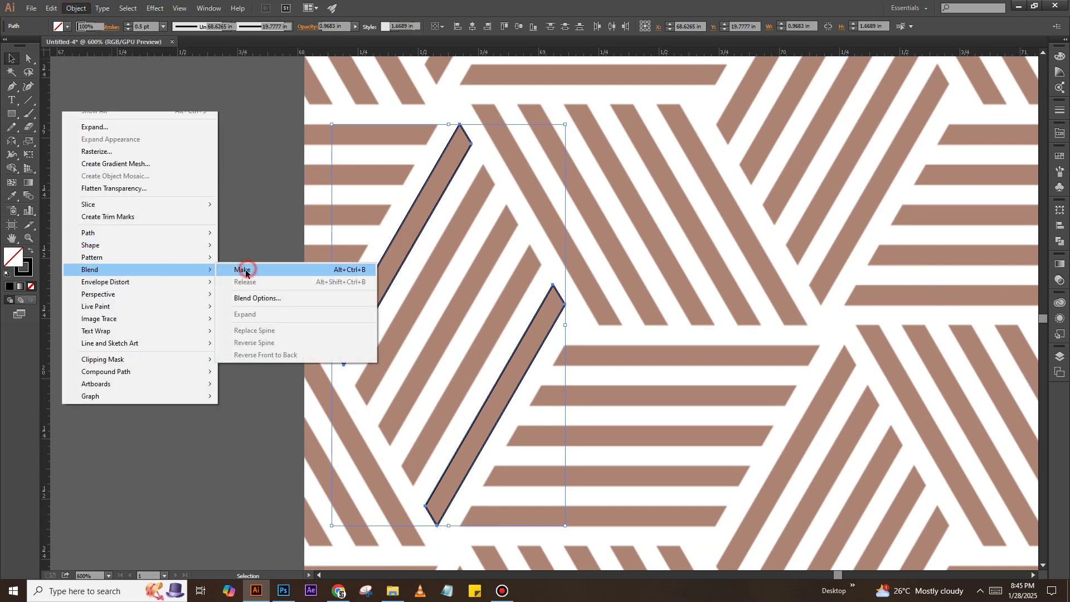
{"action": "left_click", "coordinate": [246, 270]}
{"action": "left_click", "coordinate": [75, 8]}
{"action": "left_click", "coordinate": [258, 298]}
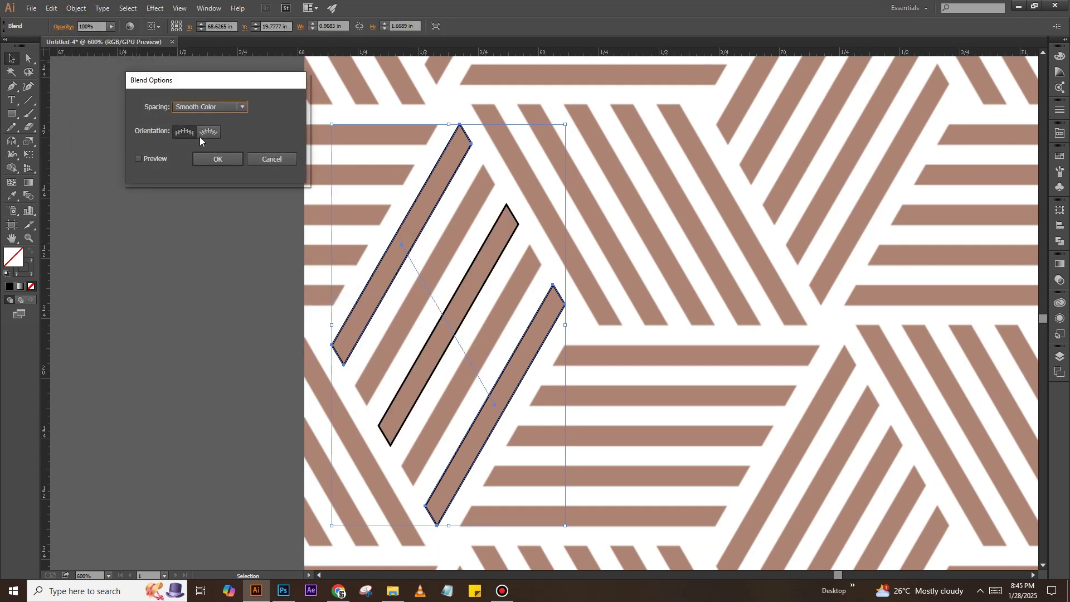
{"action": "left_click", "coordinate": [242, 107]}
{"action": "left_click", "coordinate": [206, 117]}
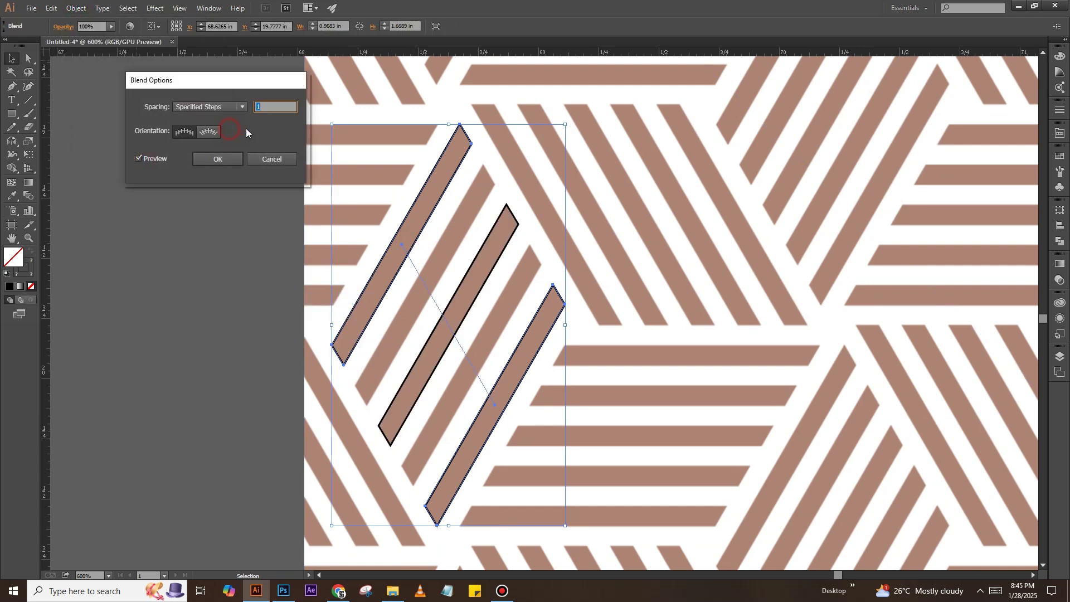
{"action": "left_click", "coordinate": [217, 159]}
- Expand the blend into separate shapes and give them a solid black fill
{"action": "left_click", "coordinate": [76, 8]}
{"action": "left_click", "coordinate": [92, 124]}
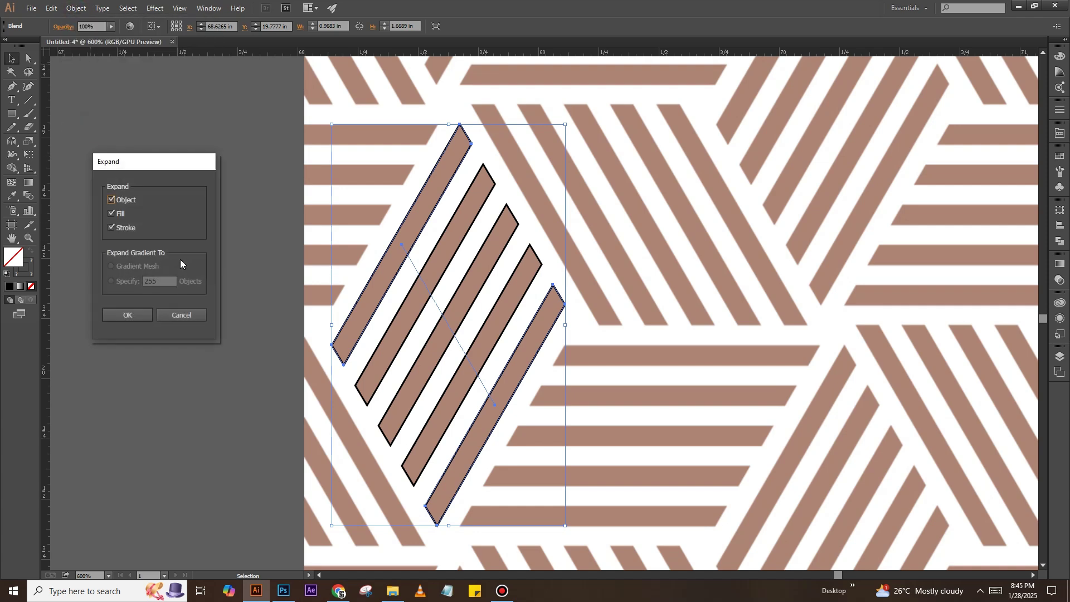
{"action": "left_click", "coordinate": [126, 314]}
{"action": "left_click", "coordinate": [31, 257]}
- Duplicate and rotate the stripe group onto the adjacent cube face, levelling its top
{"action": "scroll", "coordinate": [205, 265], "scroll_direction": "right", "scroll_amount": 5}
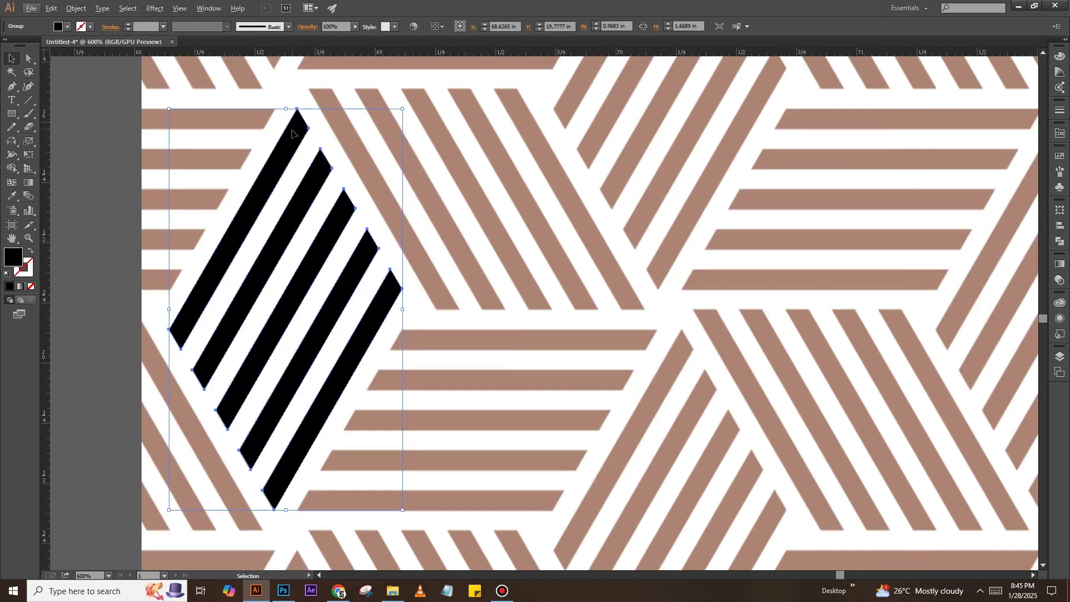
{"action": "left_click_drag", "start_coordinate": [334, 121], "coordinate": [478, 92]}
{"action": "left_click_drag", "start_coordinate": [549, 80], "coordinate": [497, 345]}
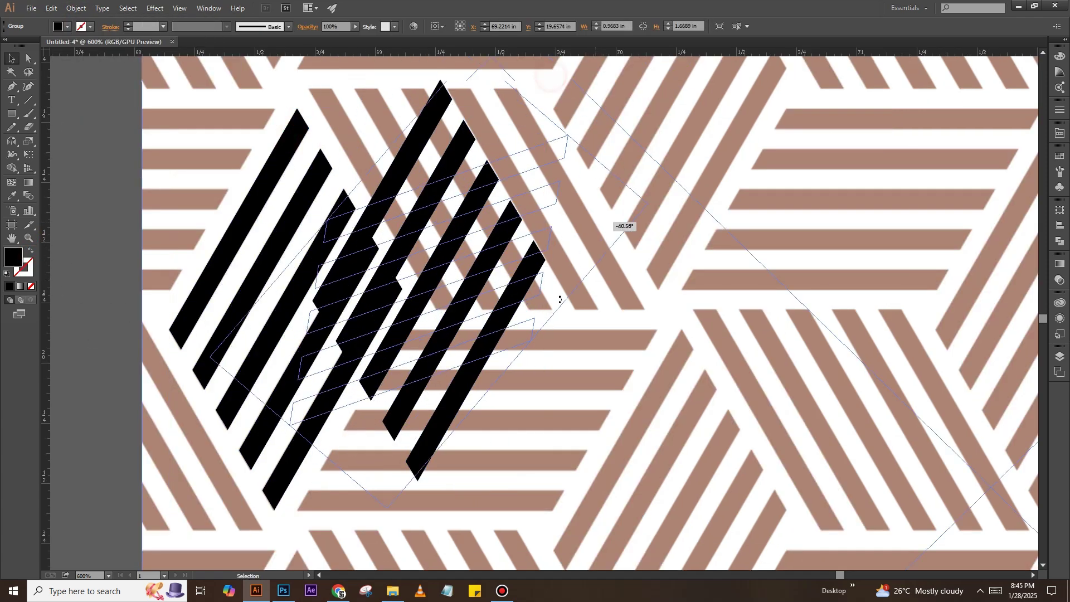
{"action": "left_click_drag", "start_coordinate": [338, 303], "coordinate": [402, 219]}
{"action": "key", "text": "ctrl+equal"}
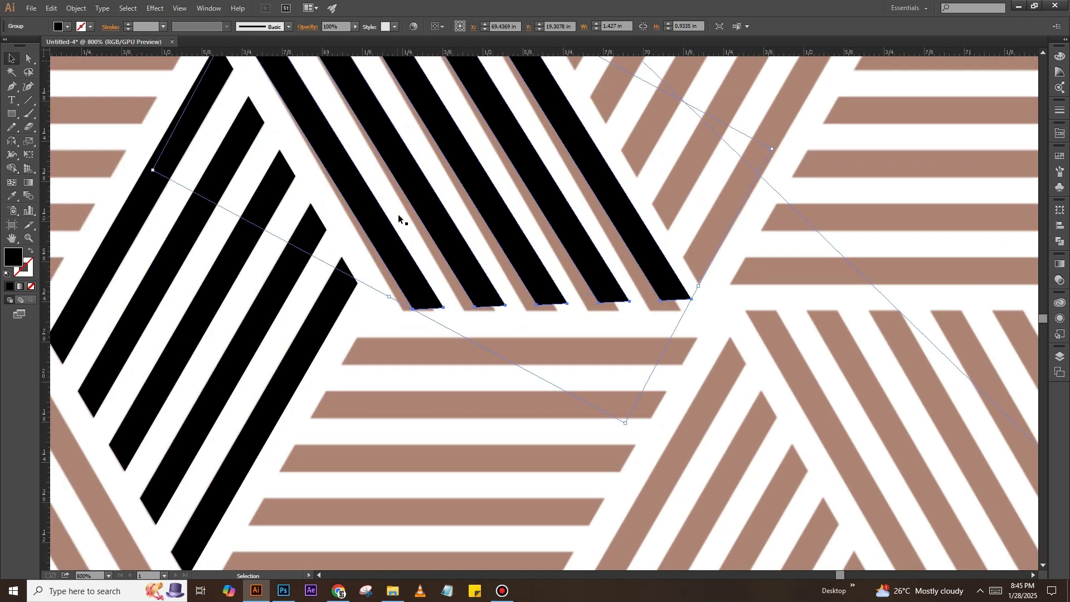
{"action": "left_click_drag", "start_coordinate": [272, 271], "coordinate": [275, 265]}
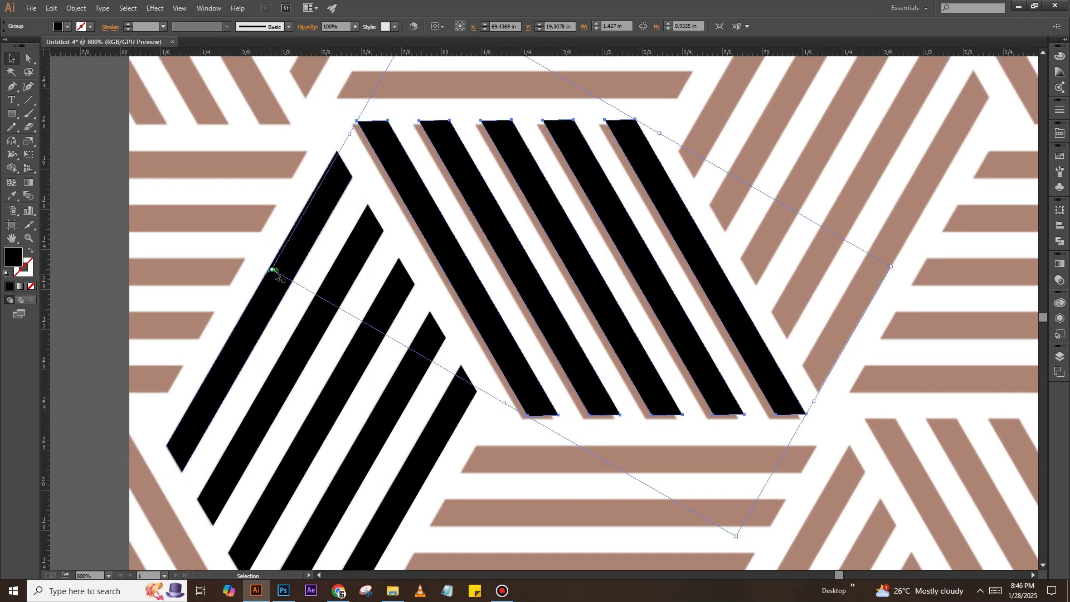
{"action": "left_click_drag", "start_coordinate": [423, 229], "coordinate": [421, 240]}
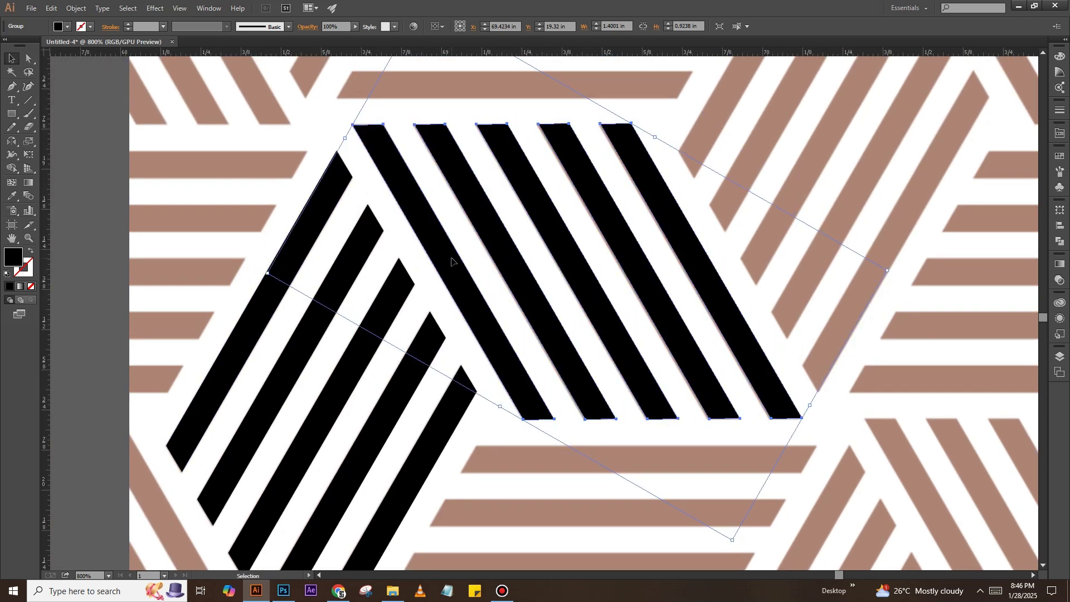
{"action": "scroll", "coordinate": [452, 262], "scroll_direction": "down", "scroll_amount": 2}
{"action": "key", "text": "ctrl+minus"}
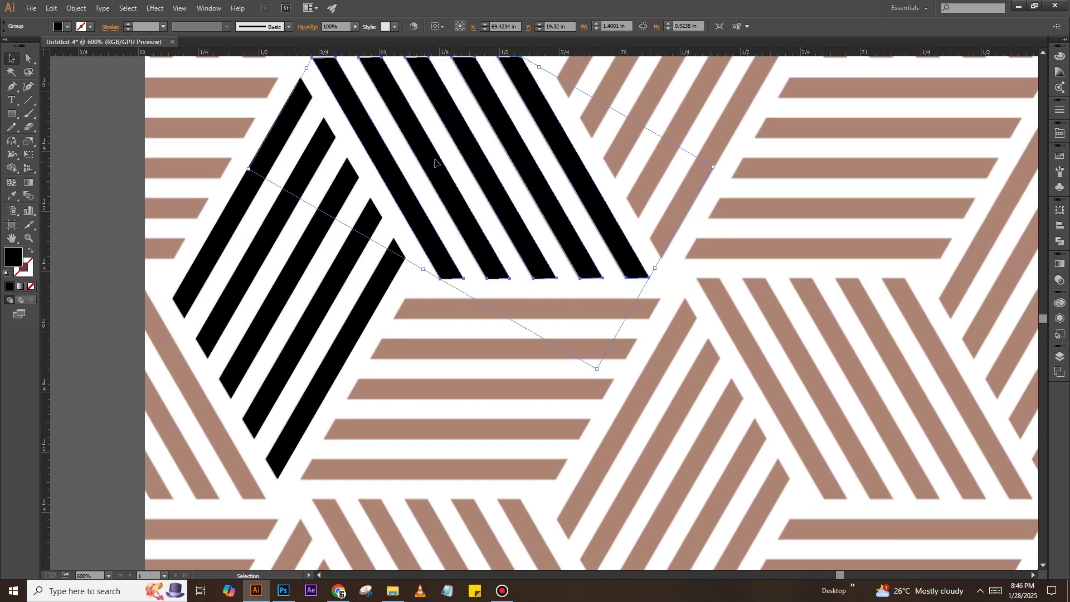
- Add a copy rotated to horizontal stripes for the cube's third face
{"action": "left_click_drag", "start_coordinate": [438, 166], "coordinate": [446, 361]}
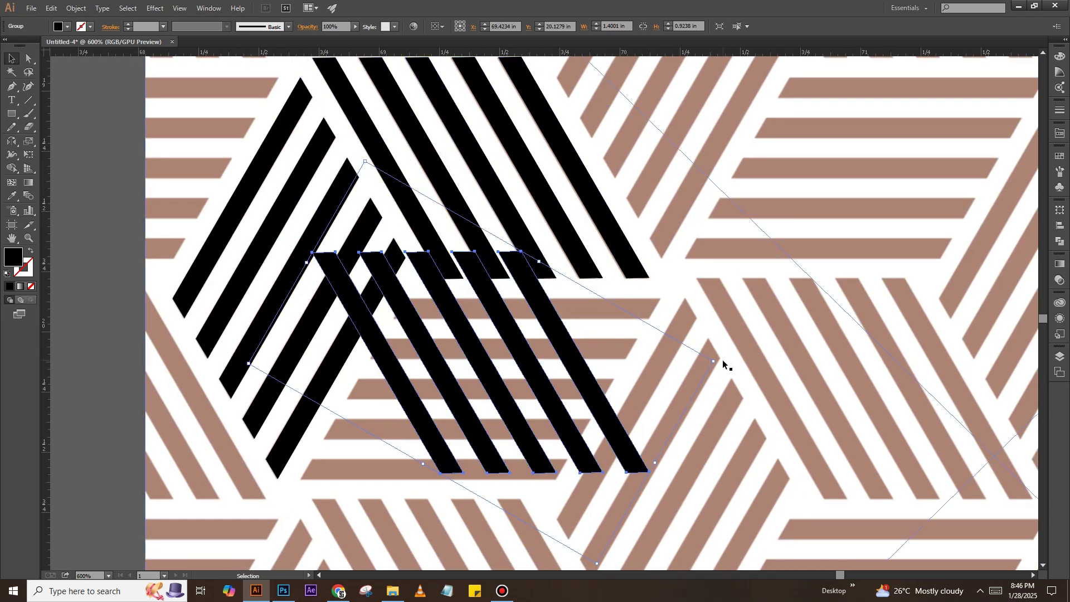
{"action": "left_click_drag", "start_coordinate": [723, 365], "coordinate": [626, 132]}
{"action": "key", "text": "ctrl+plus"}
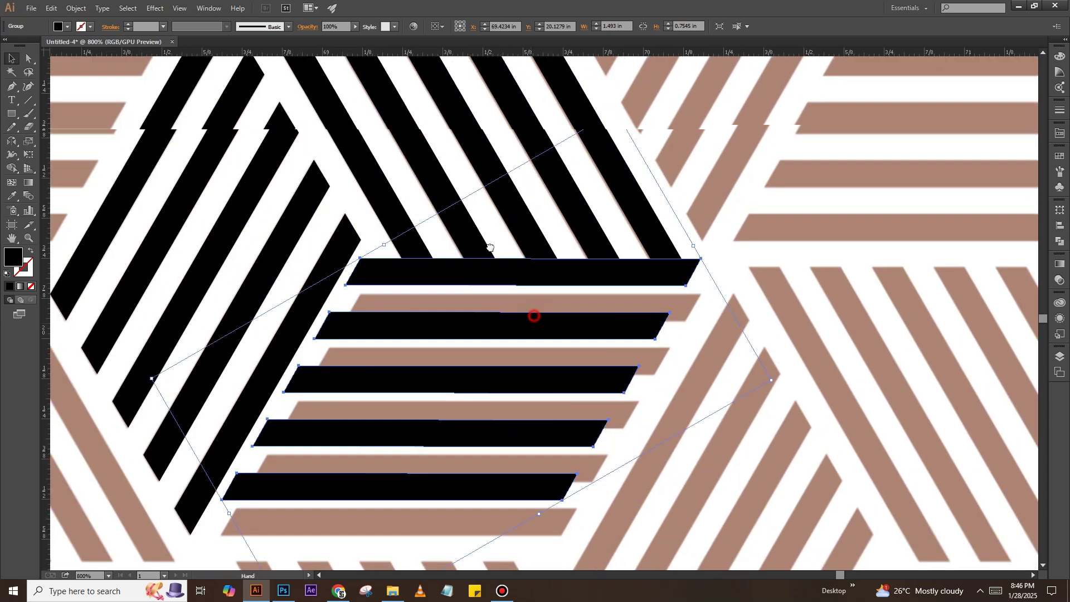
{"action": "mouse_move", "coordinate": [490, 248]}
{"action": "left_mouse_down"}
{"action": "mouse_move", "coordinate": [466, 196]}
{"action": "mouse_move", "coordinate": [467, 233]}
{"action": "left_mouse_up"}
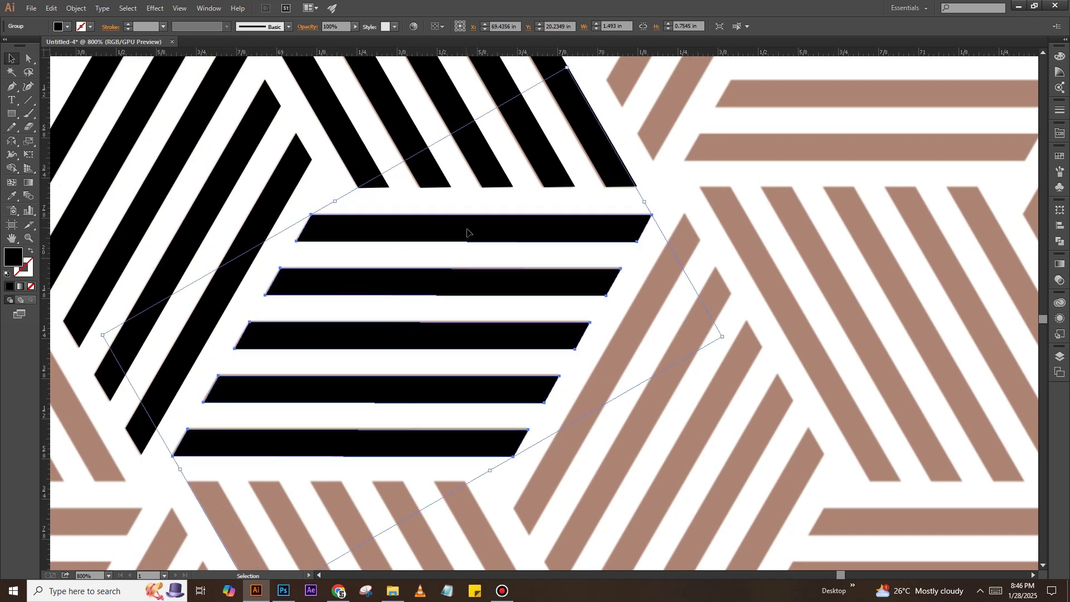
{"action": "scroll", "coordinate": [510, 244], "scroll_direction": "up", "scroll_amount": 2}
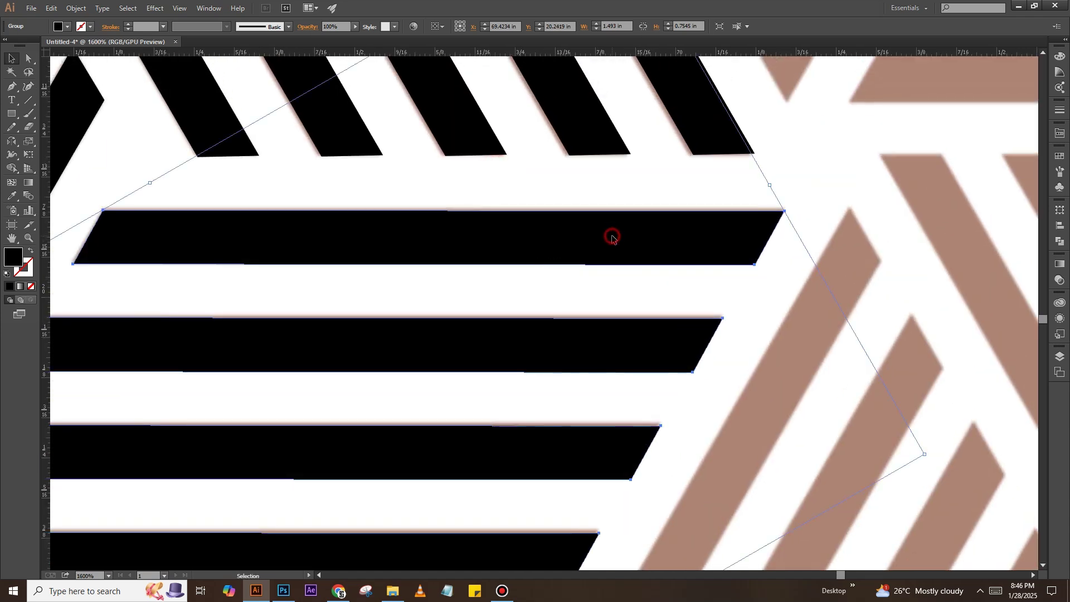
{"action": "scroll", "coordinate": [612, 239], "scroll_direction": "down", "scroll_amount": 2}
{"action": "scroll", "coordinate": [612, 238], "scroll_direction": "down", "scroll_amount": 2}
{"action": "scroll", "coordinate": [618, 241], "scroll_direction": "down", "scroll_amount": 1}
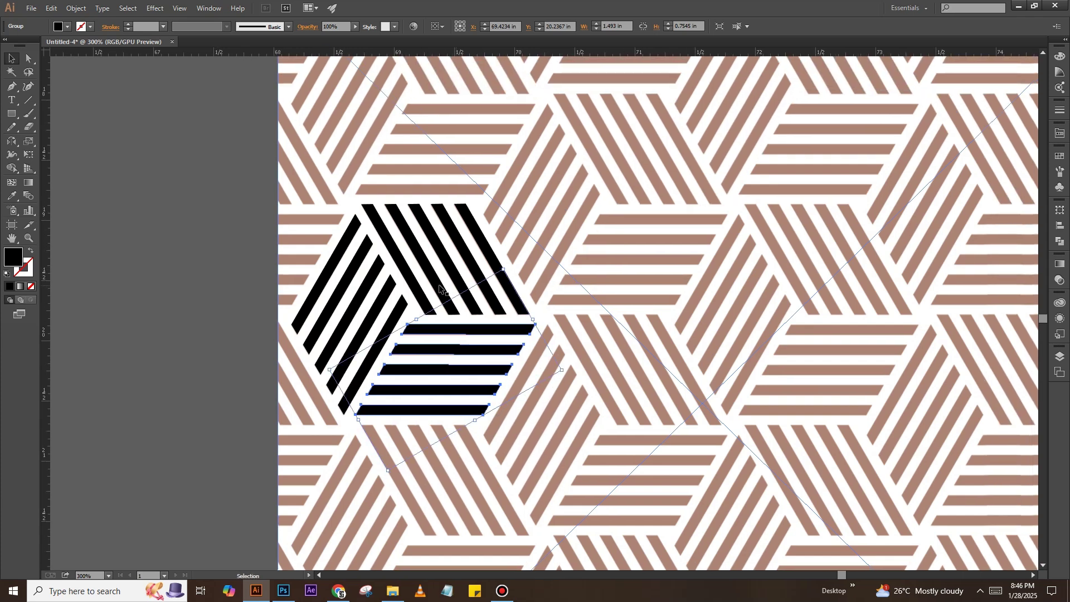
- Copy the complete black striped cube up and to the right of the original
{"action": "left_click", "coordinate": [439, 289], "text": "shift"}
{"action": "scroll", "coordinate": [389, 289], "scroll_direction": "up", "scroll_amount": 1}
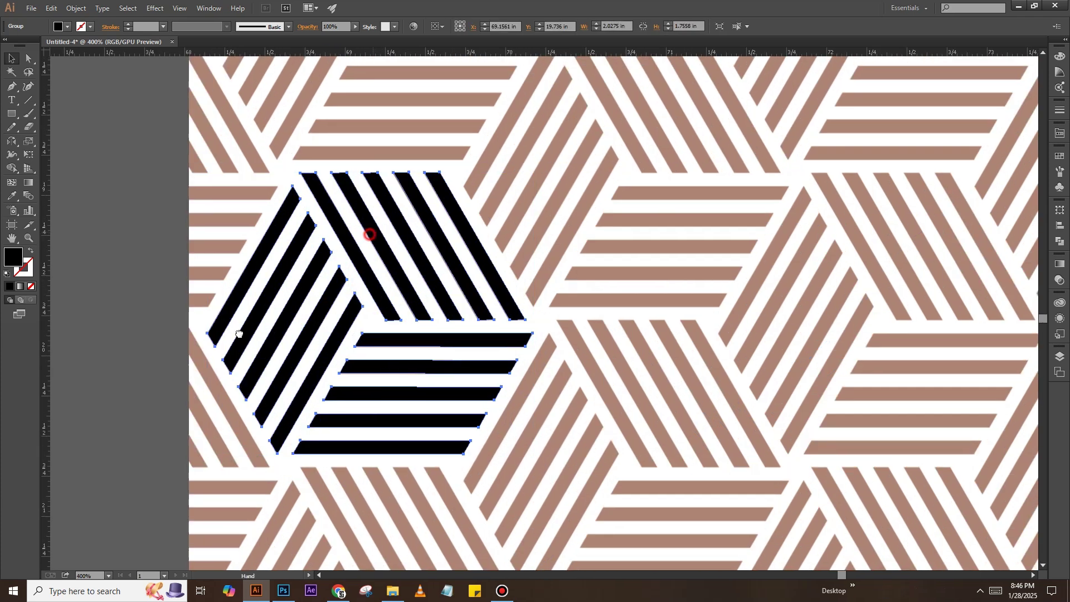
{"action": "mouse_move", "coordinate": [216, 394]}
{"action": "left_mouse_down"}
{"action": "mouse_move", "coordinate": [478, 222]}
{"action": "mouse_move", "coordinate": [468, 249]}
{"action": "left_mouse_up"}
{"action": "scroll", "coordinate": [468, 250], "scroll_direction": "down", "scroll_amount": 4}
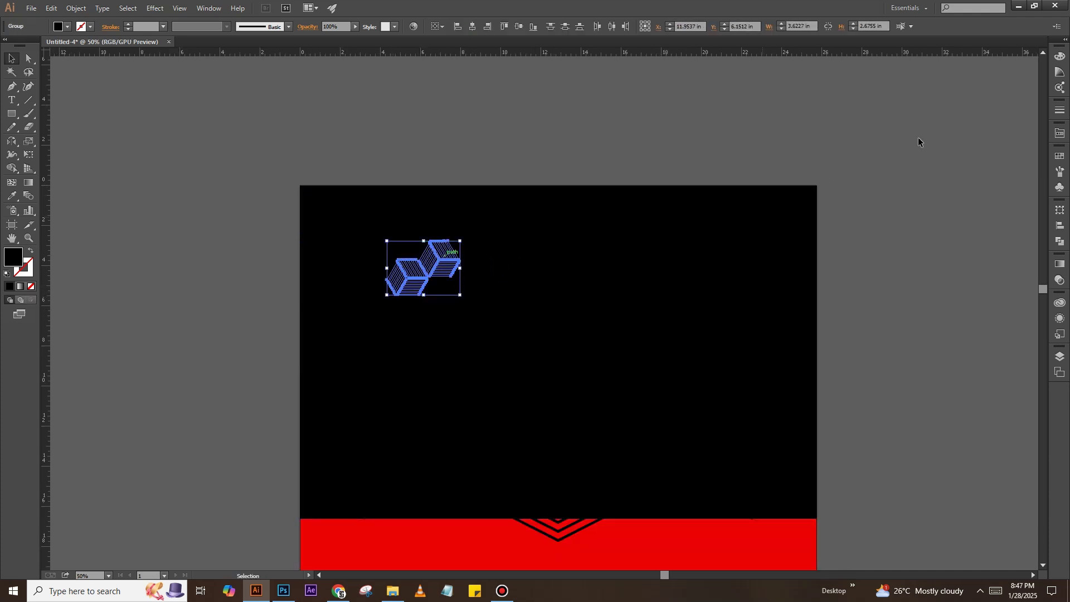
- Make the cube pair white and align it to the black panel's top-left corner
{"action": "left_click", "coordinate": [1061, 135]}
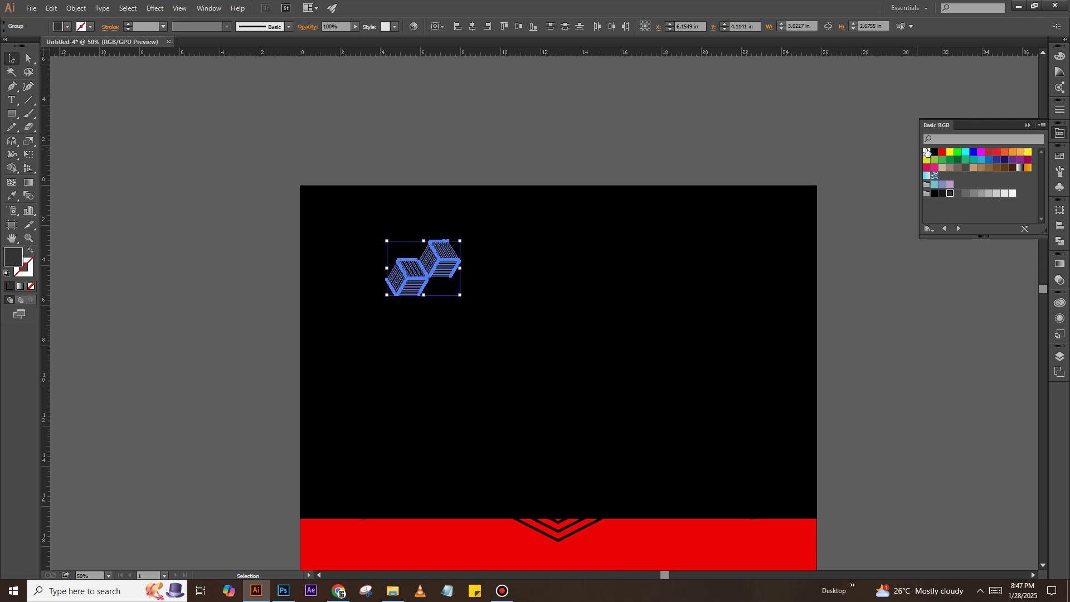
{"action": "key", "text": "ctrl+equal"}
{"action": "key", "text": "ctrl+equal"}
{"action": "mouse_move", "coordinate": [476, 282]}
{"action": "left_mouse_down"}
{"action": "mouse_move", "coordinate": [297, 178]}
{"action": "mouse_move", "coordinate": [245, 134]}
{"action": "left_mouse_up"}
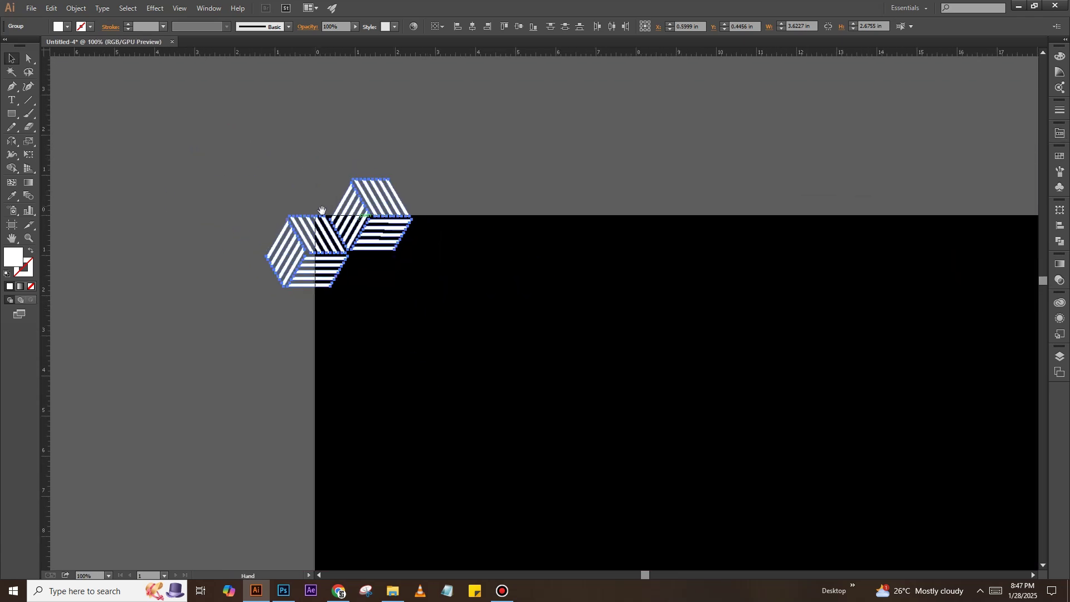
{"action": "key", "text": "ctrl+equal"}
{"action": "key", "text": "ctrl+equal"}
{"action": "key", "text": "ctrl+equal"}
{"action": "key", "text": "ctrl+equal"}
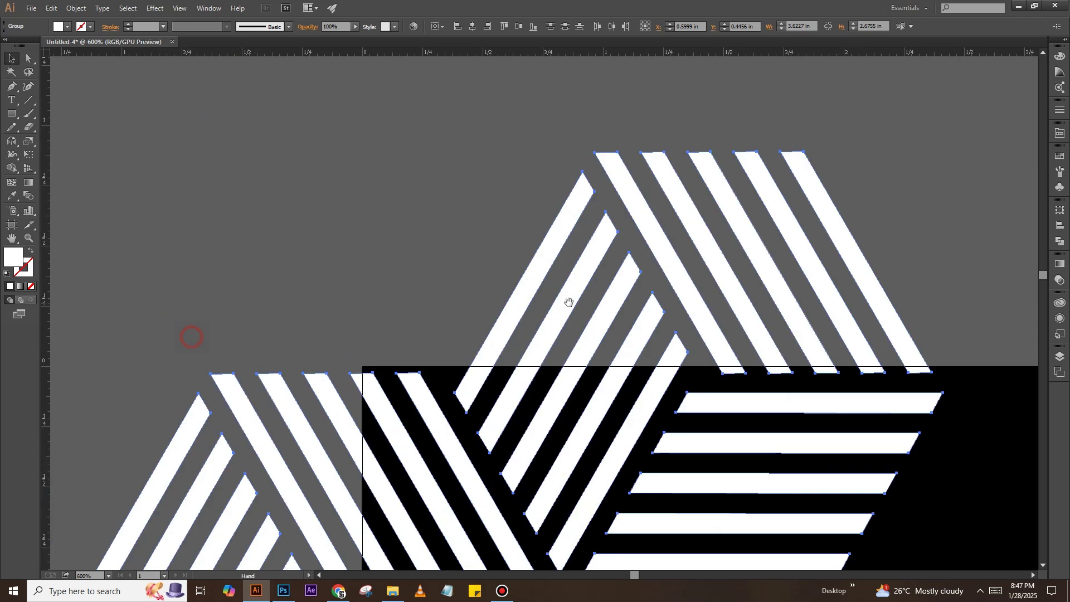
{"action": "key", "text": "ctrl+equal"}
{"action": "key", "text": "ctrl+minus"}
{"action": "key", "text": "ctrl+minus"}
{"action": "key", "text": "ctrl+minus"}
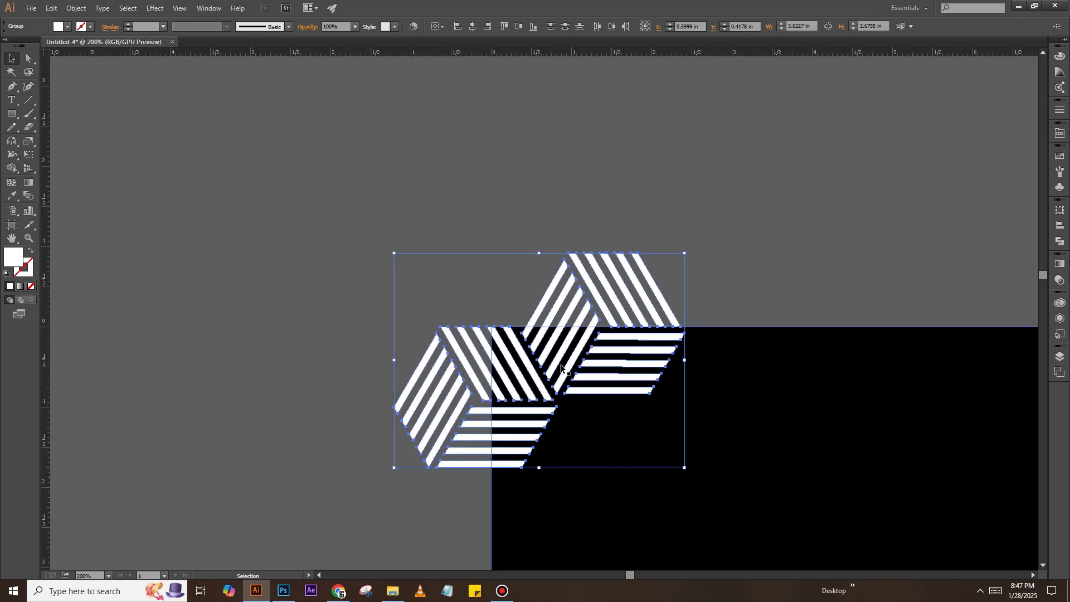
{"action": "left_click_drag", "start_coordinate": [542, 390], "coordinate": [476, 390]}
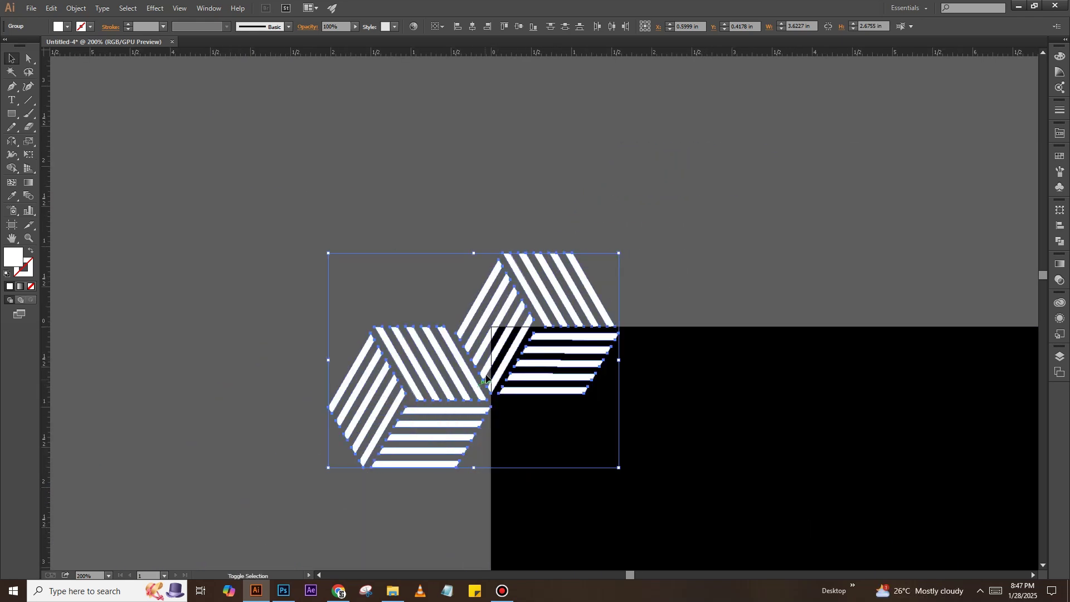
- Alt-drag a copy of the cube pair past the panel's right edge
{"action": "key", "text": "ctrl+equal"}
{"action": "key", "text": "ctrl+minus"}
{"action": "key", "text": "ctrl+minus"}
{"action": "key", "text": "ctrl+minus"}
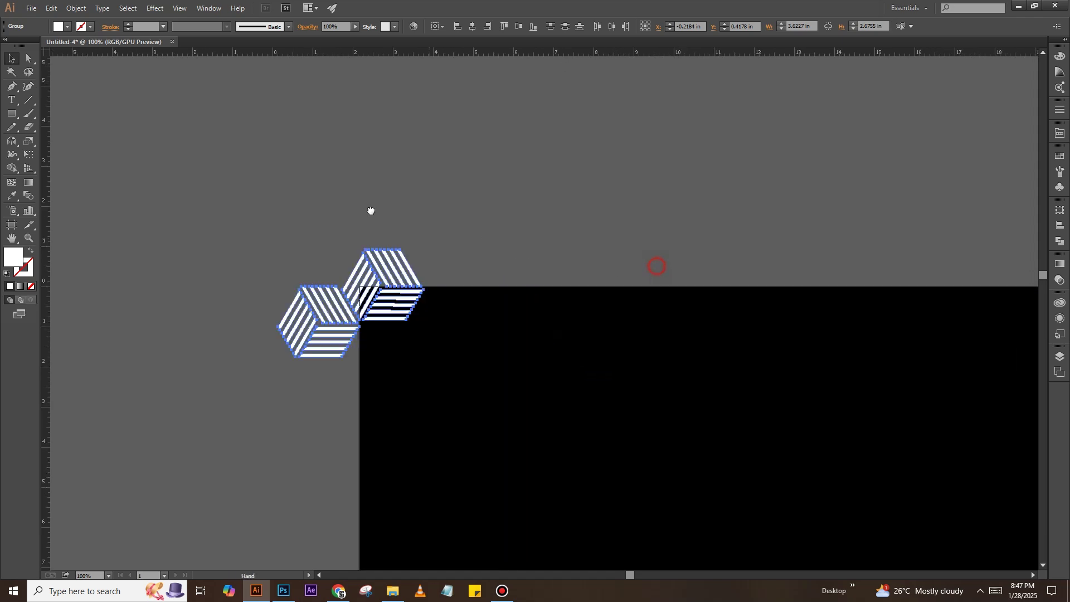
{"action": "mouse_move", "coordinate": [119, 276]}
{"action": "left_mouse_down"}
{"action": "mouse_move", "coordinate": [828, 283]}
{"action": "mouse_move", "coordinate": [400, 289]}
{"action": "mouse_move", "coordinate": [836, 282]}
{"action": "left_mouse_up"}
{"action": "key", "text": "ctrl+minus"}
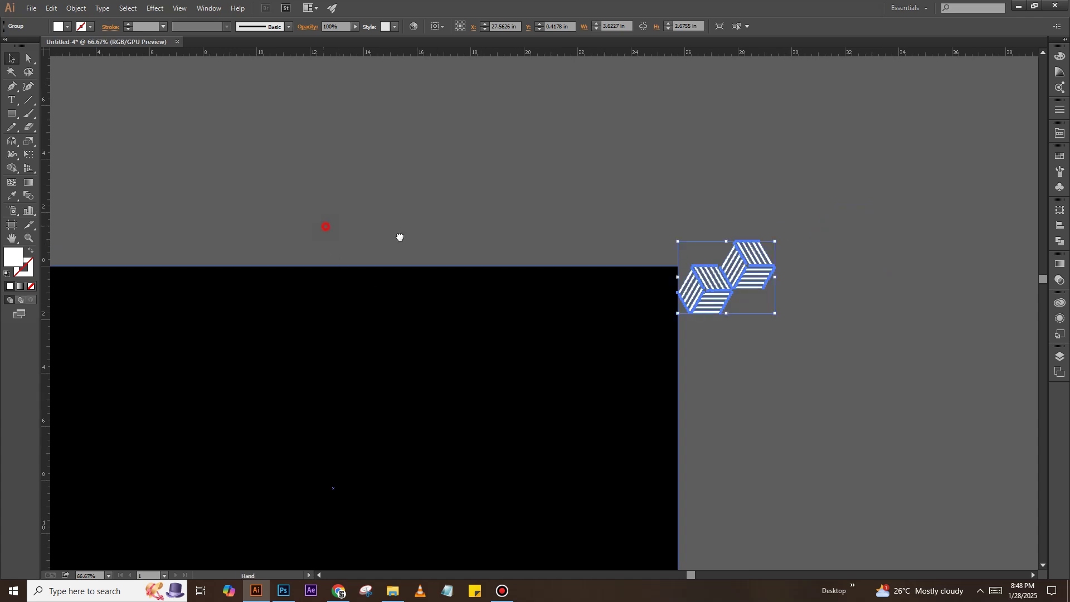
- Blend the two cube pairs using Specified Steps spacing
{"action": "scroll", "coordinate": [278, 256], "scroll_direction": "left", "scroll_amount": 5}
{"action": "left_click", "coordinate": [200, 272], "text": "shift"}
{"action": "left_click", "coordinate": [76, 8]}
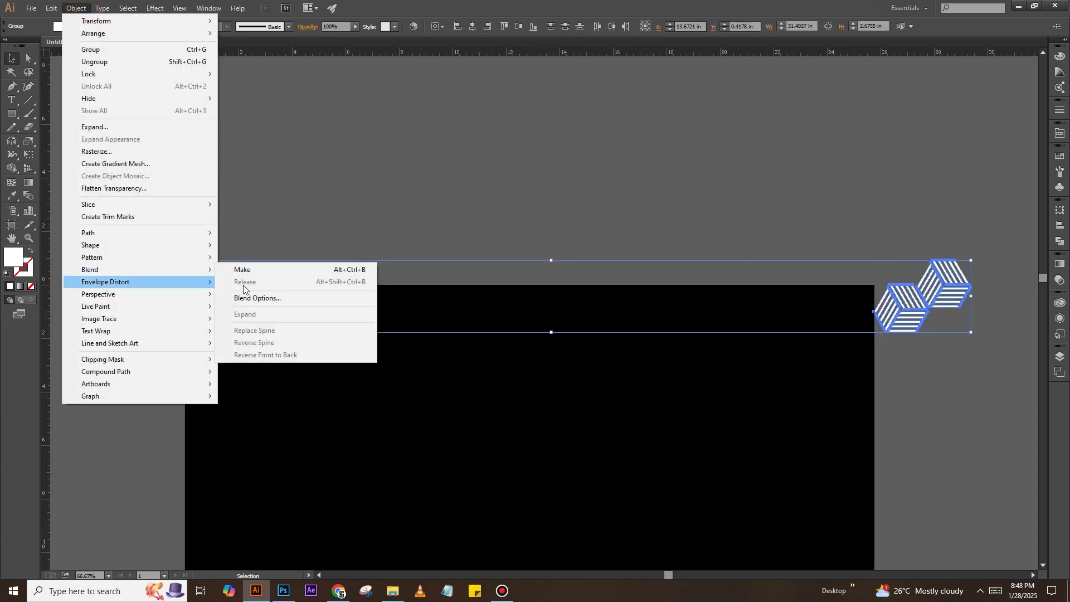
{"action": "left_click", "coordinate": [246, 271]}
{"action": "left_click", "coordinate": [76, 7]}
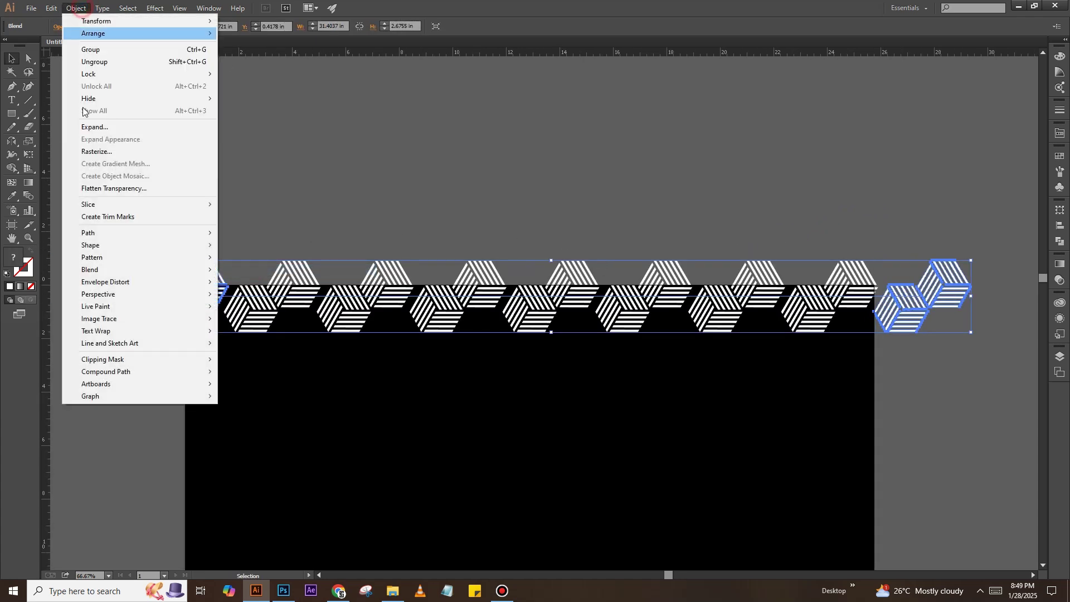
{"action": "left_click", "coordinate": [254, 296]}
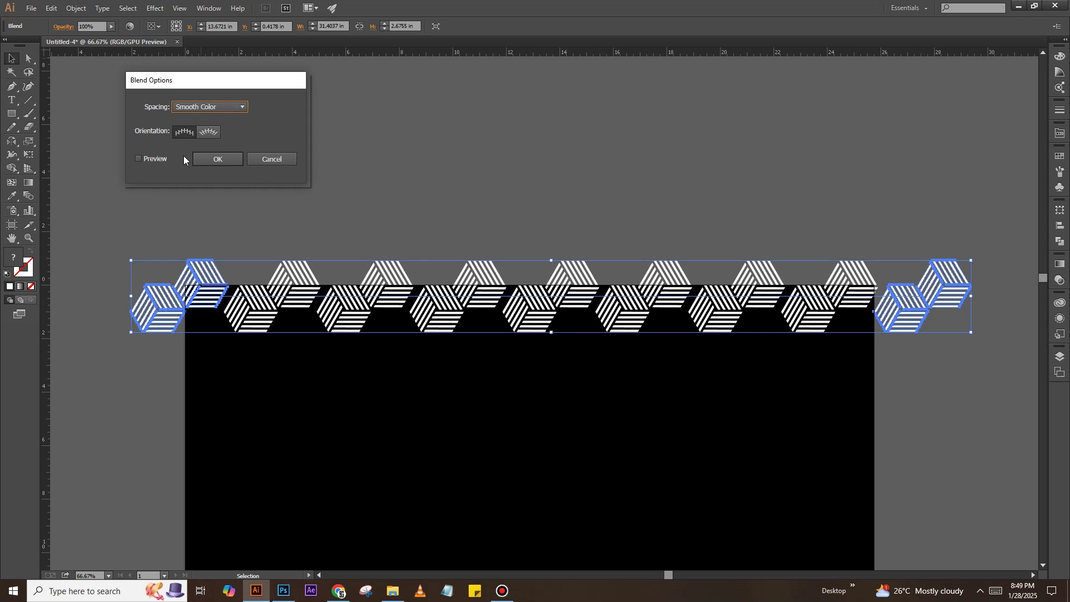
{"action": "left_click", "coordinate": [242, 106]}
{"action": "left_click", "coordinate": [223, 117]}
{"action": "left_click", "coordinate": [229, 160]}
- Stretch the blend spine's right end so the row spans the panel's top edge
{"action": "key", "text": "a"}
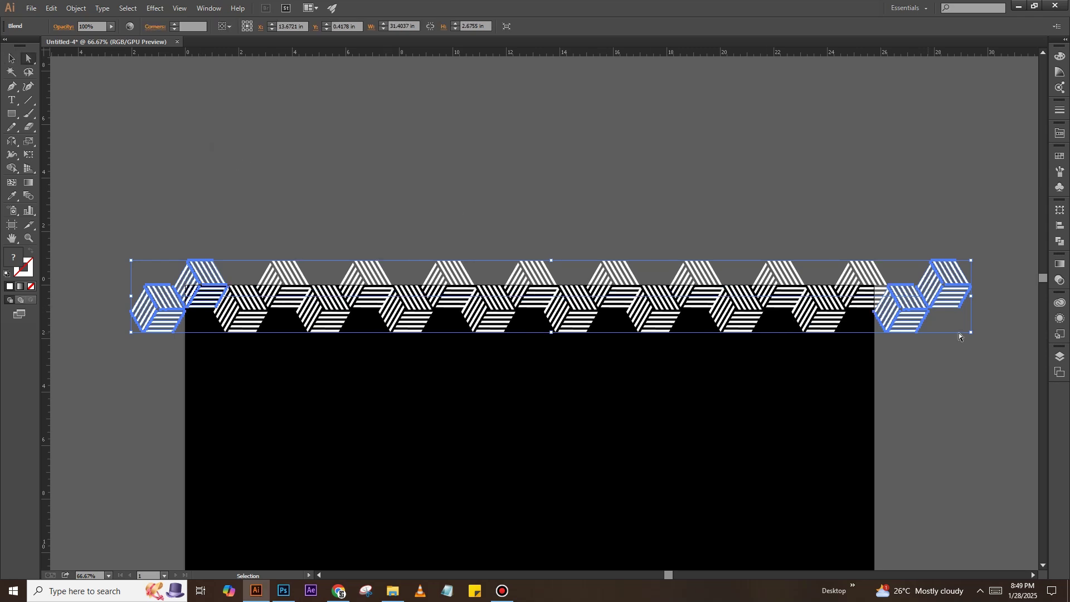
{"action": "left_click", "coordinate": [955, 348]}
{"action": "left_click", "coordinate": [923, 300]}
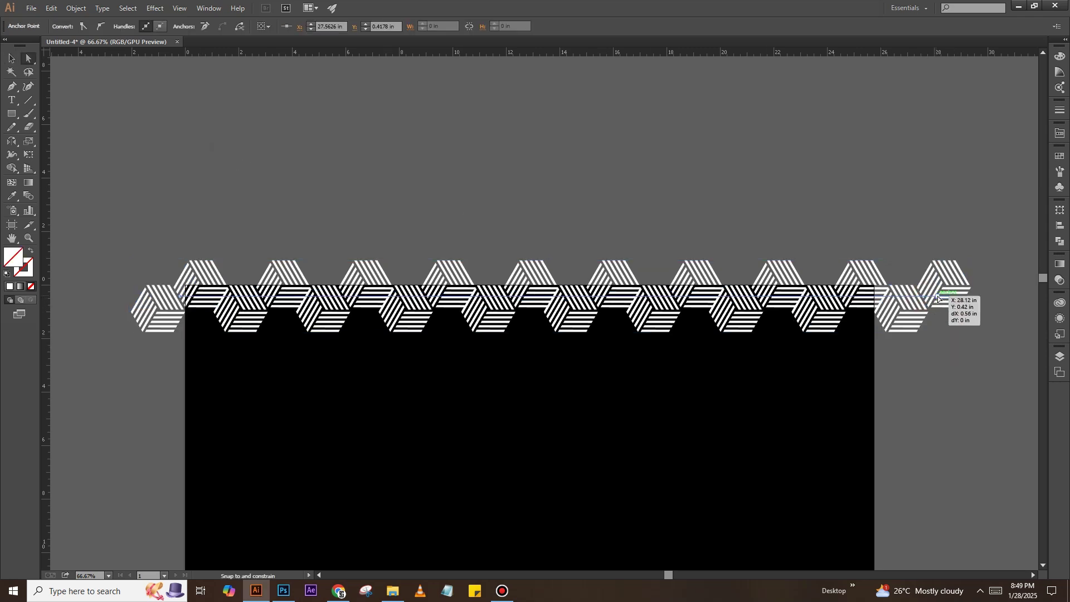
{"action": "left_click_drag", "start_coordinate": [939, 299], "coordinate": [941, 299]}
{"action": "key", "text": "Right"}
{"action": "key", "text": "Right"}
{"action": "key", "text": "Right"}
{"action": "key", "text": "Right"}
{"action": "key", "text": "Right"}
{"action": "key", "text": "Right"}
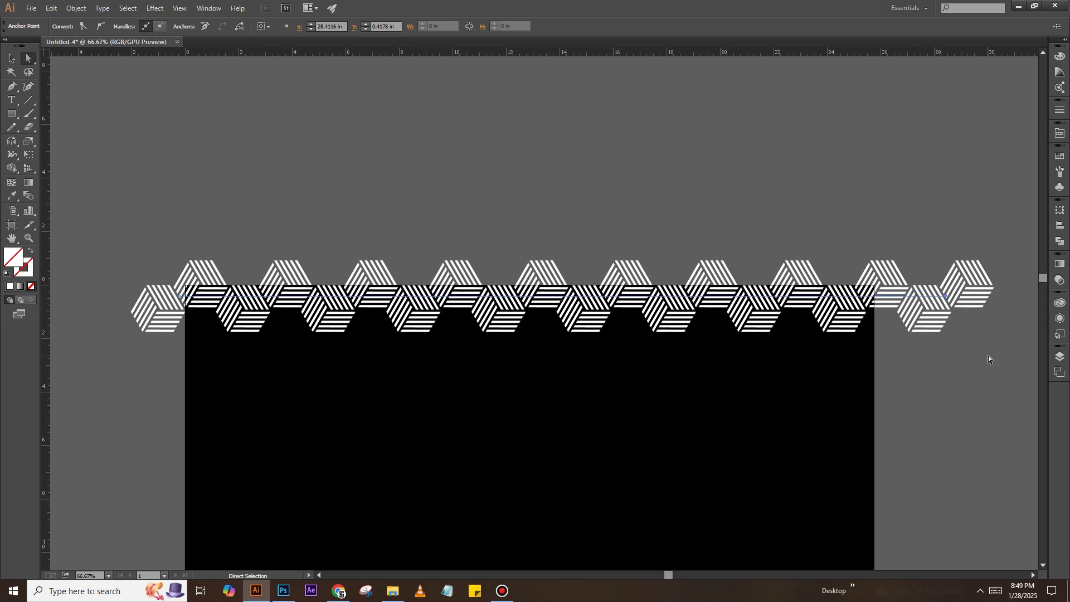
{"action": "key", "text": "Right"}
{"action": "key", "text": "Right"}
{"action": "key", "text": "Right"}
{"action": "key", "text": "Right"}
{"action": "key", "text": "Right"}
{"action": "key", "text": "Right"}
{"action": "key", "text": "Right"}
{"action": "key", "text": "Right"}
{"action": "key", "text": "Up"}
{"action": "key", "text": "Up"}
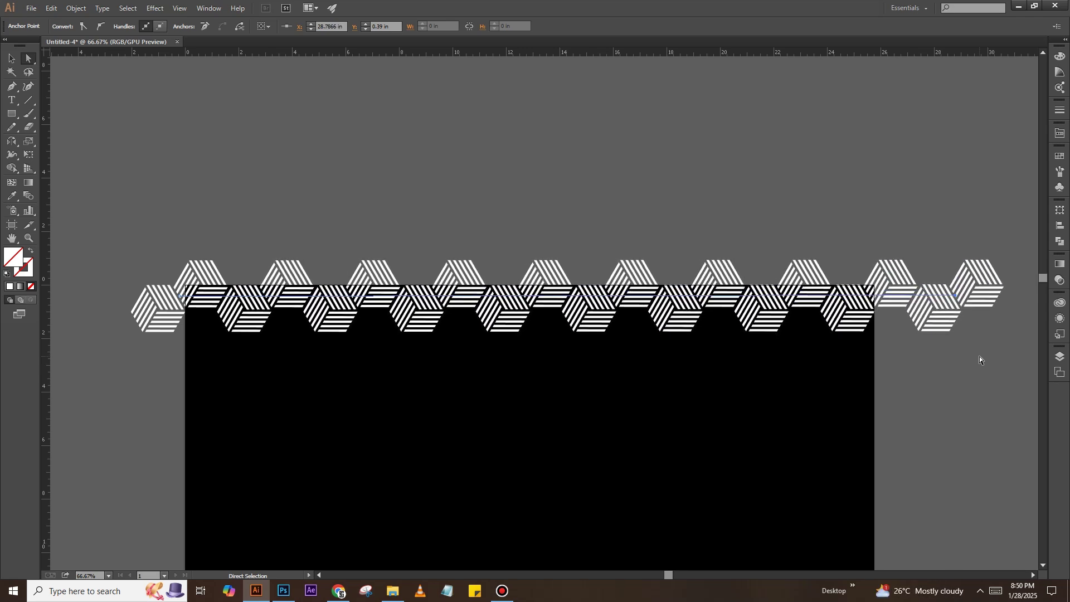
{"action": "key", "text": "Right"}
- Expand the blend into a group and select the two extra cubes at the right end
{"action": "left_click", "coordinate": [76, 8]}
{"action": "left_click", "coordinate": [95, 125]}
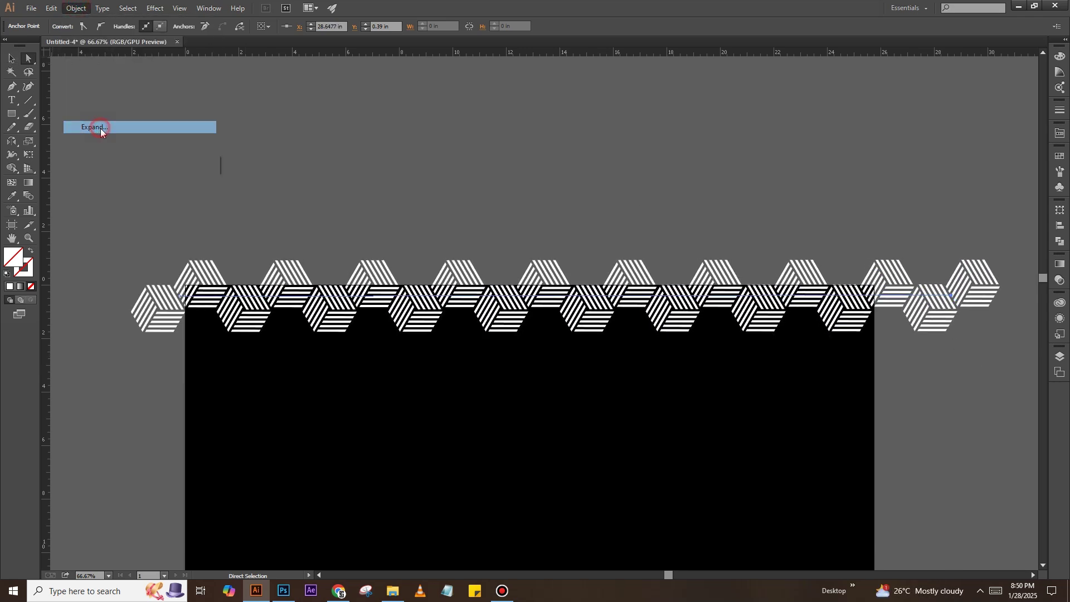
{"action": "left_click", "coordinate": [128, 317]}
{"action": "scroll", "coordinate": [549, 278], "scroll_direction": "down", "scroll_amount": 3}
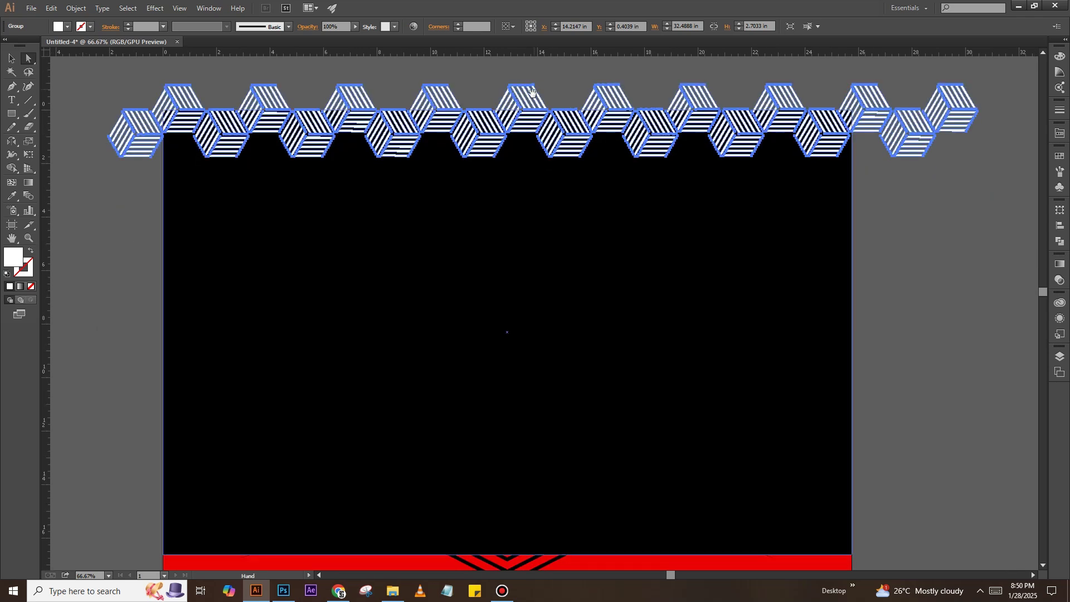
{"action": "key", "text": "ctrl+minus"}
{"action": "key", "text": "v"}
{"action": "key", "text": "ctrl+shift+a"}
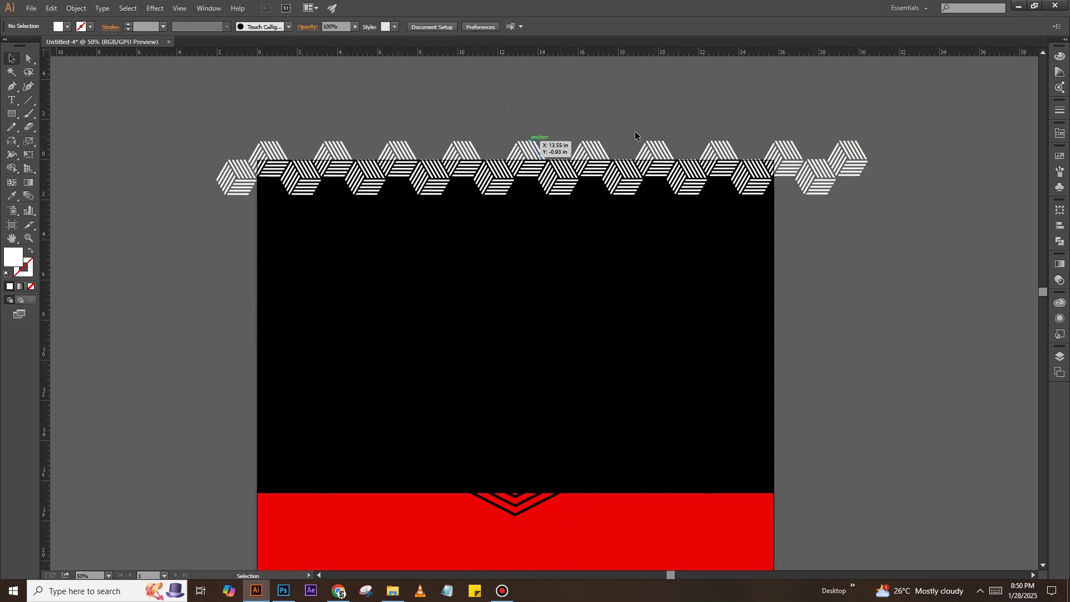
{"action": "left_click_drag", "start_coordinate": [882, 227], "coordinate": [877, 221]}
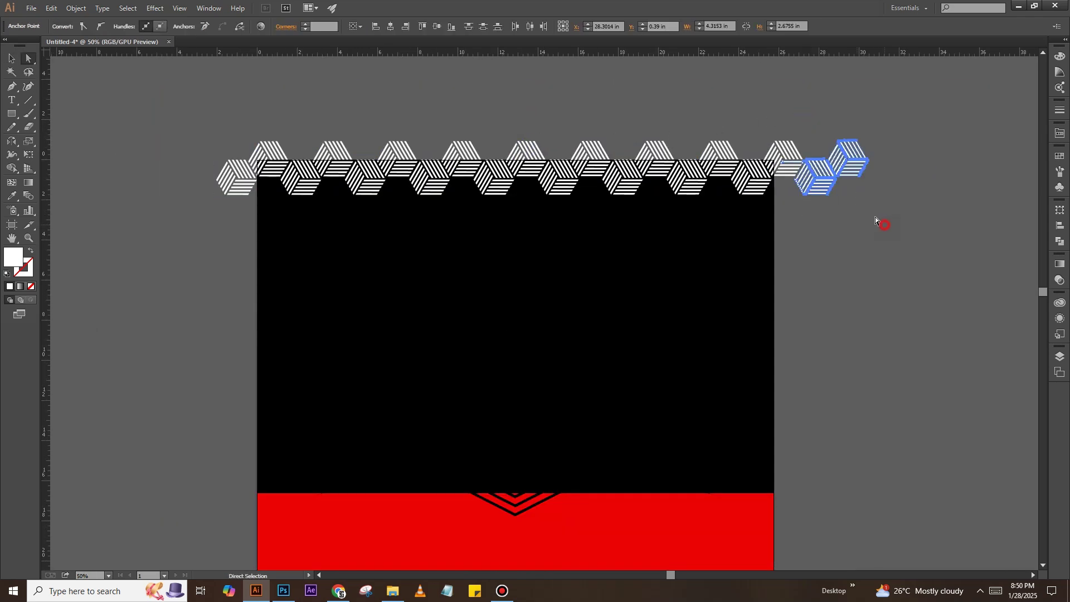
- Delete the two extra cubes and Alt-drag a copy of the cube row down the panel
{"action": "key", "text": "Delete"}
{"action": "key", "text": "v"}
{"action": "left_click", "coordinate": [786, 160]}
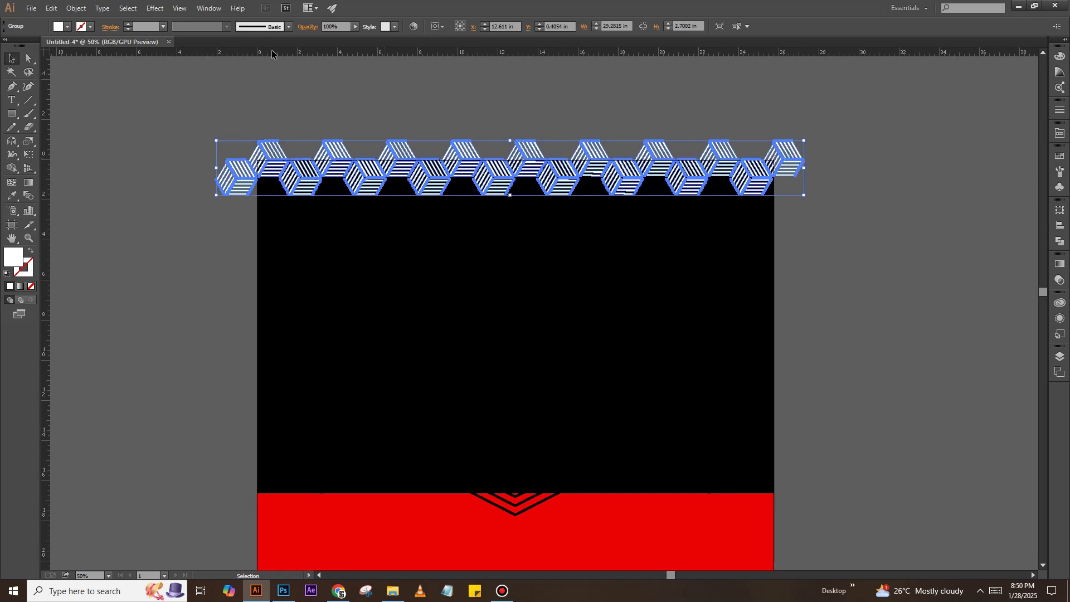
{"action": "left_click_drag", "start_coordinate": [592, 151], "coordinate": [594, 486]}
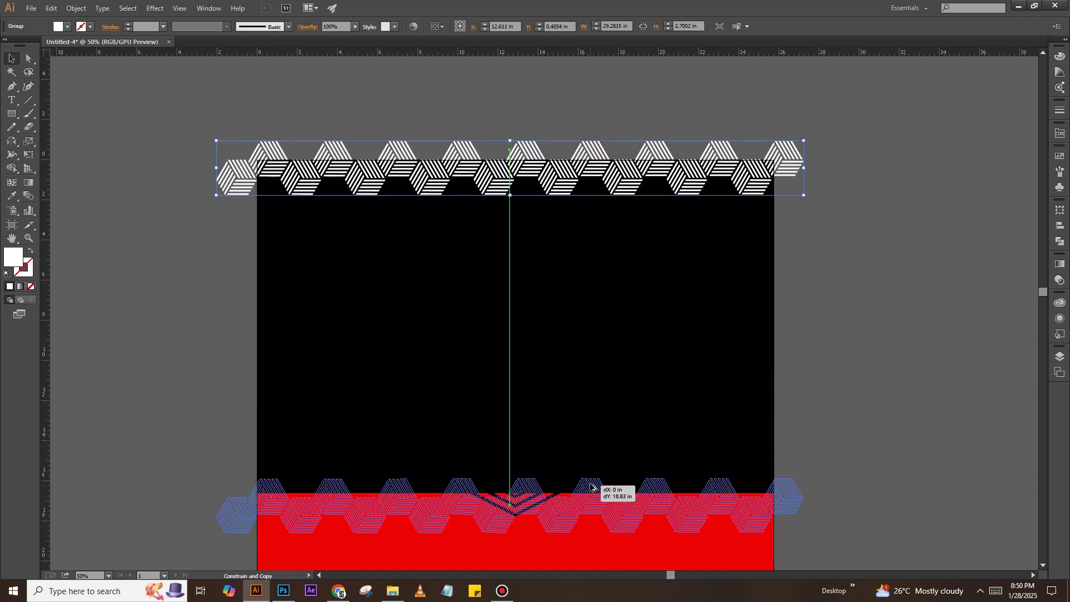
- Blend the top and bottom cube rows with Specified Steps to fill the panel
{"action": "left_click", "coordinate": [464, 154], "text": "shift"}
{"action": "left_click", "coordinate": [77, 8]}
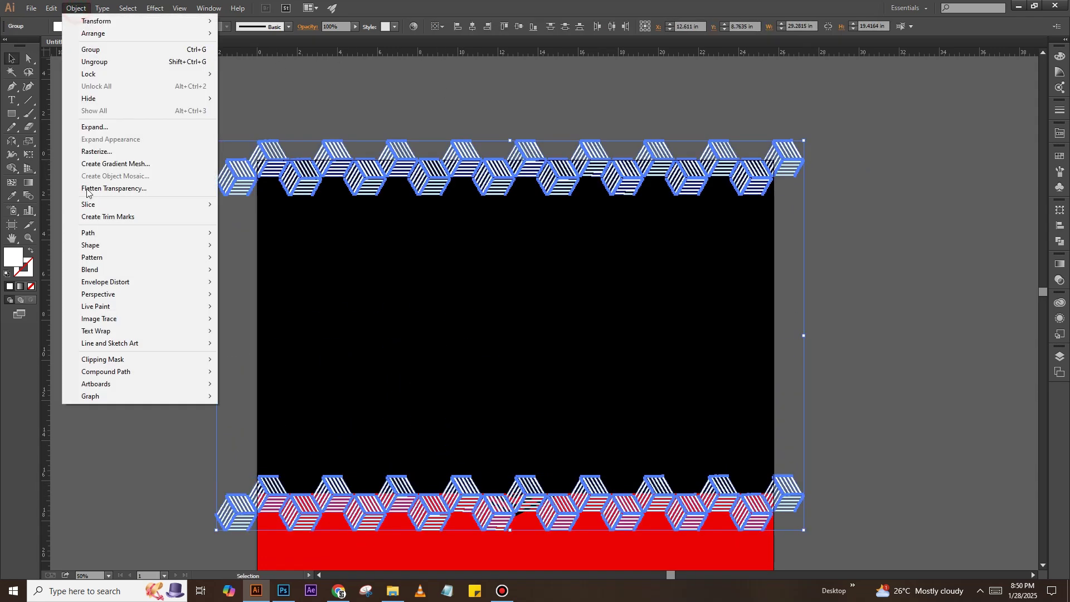
{"action": "left_click", "coordinate": [242, 272]}
{"action": "left_click", "coordinate": [77, 8]}
{"action": "mouse_move", "coordinate": [89, 270]}
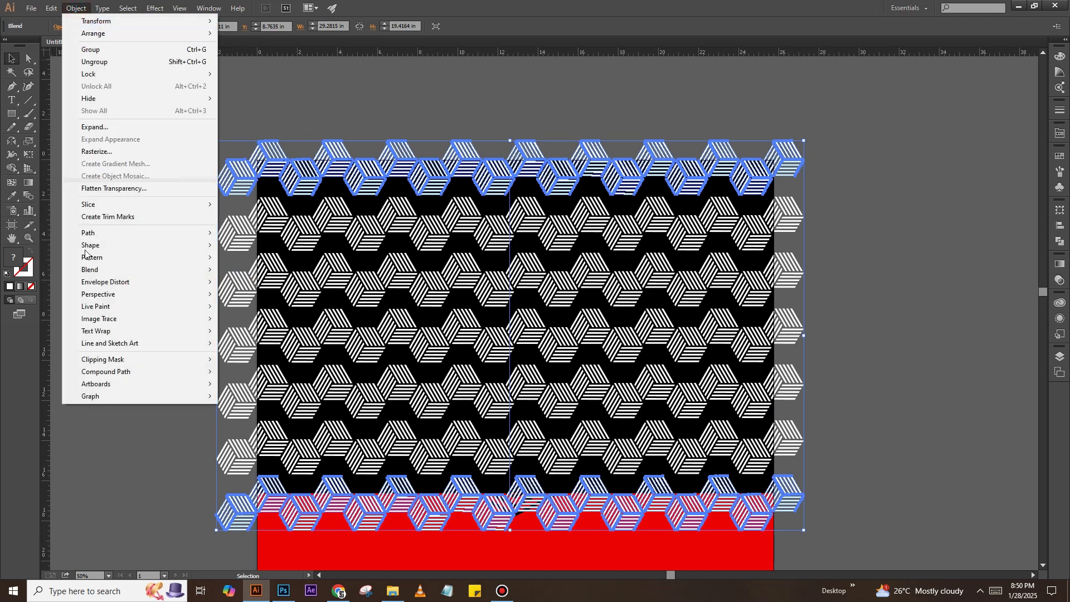
{"action": "left_click", "coordinate": [247, 299]}
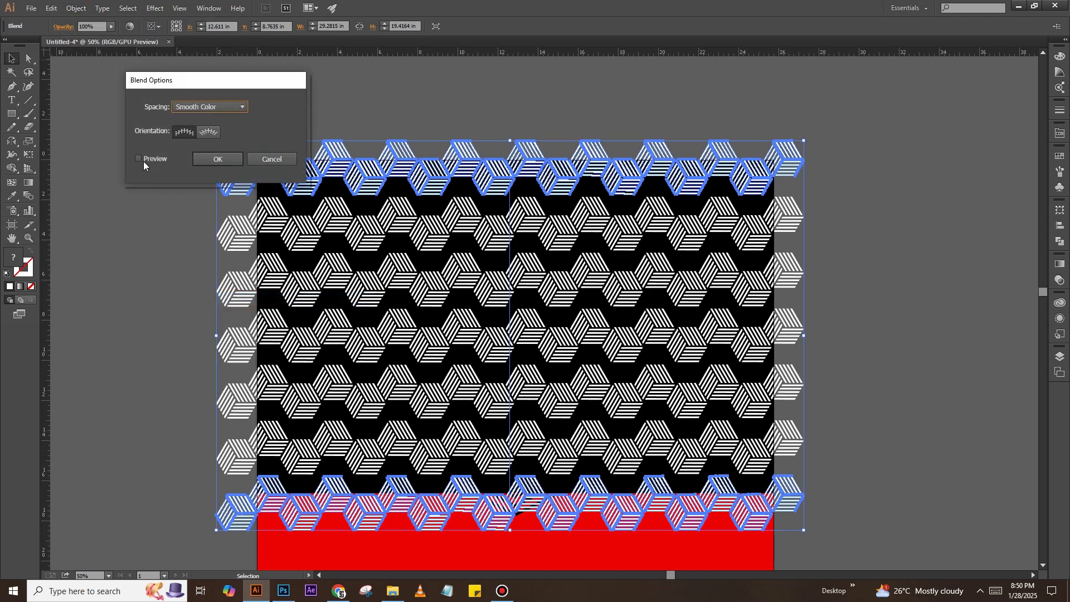
{"action": "left_click", "coordinate": [223, 106]}
{"action": "left_click", "coordinate": [240, 123]}
{"action": "left_click", "coordinate": [218, 158]}
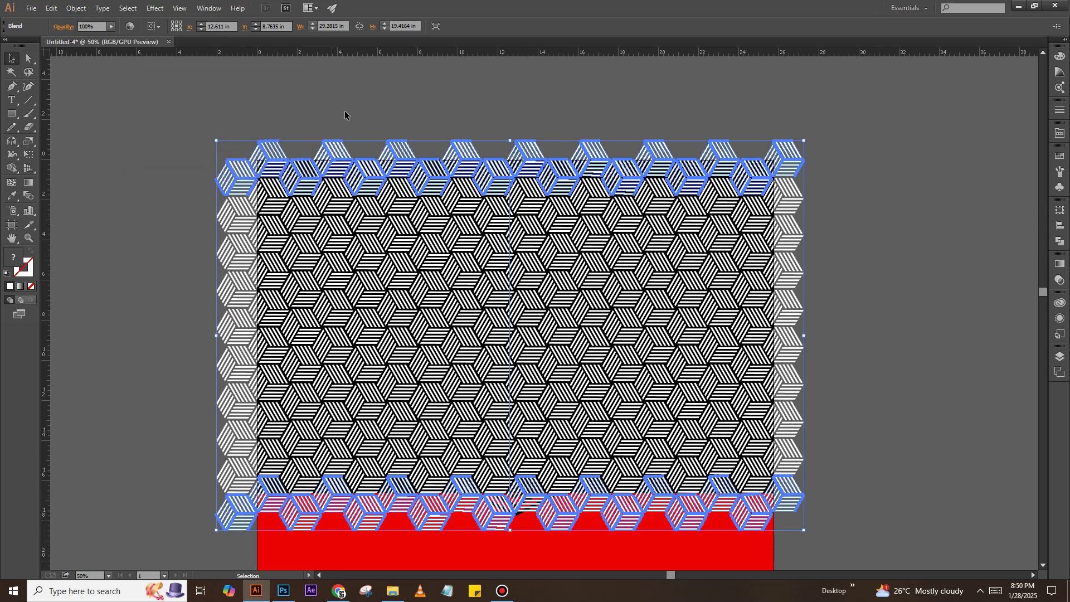
{"action": "left_click", "coordinate": [392, 104]}
- Clip the cube blend pattern to the shirt shape with a clipping mask
{"action": "key", "text": "ctrl+minus"}
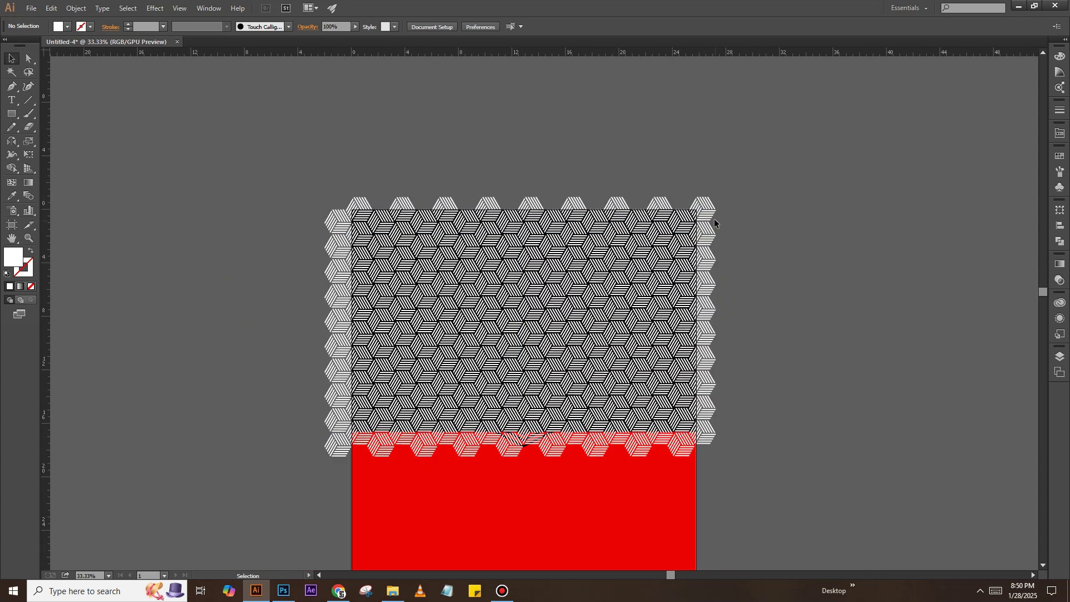
{"action": "left_click", "coordinate": [705, 300], "text": "ctrl"}
{"action": "left_click", "coordinate": [714, 300]}
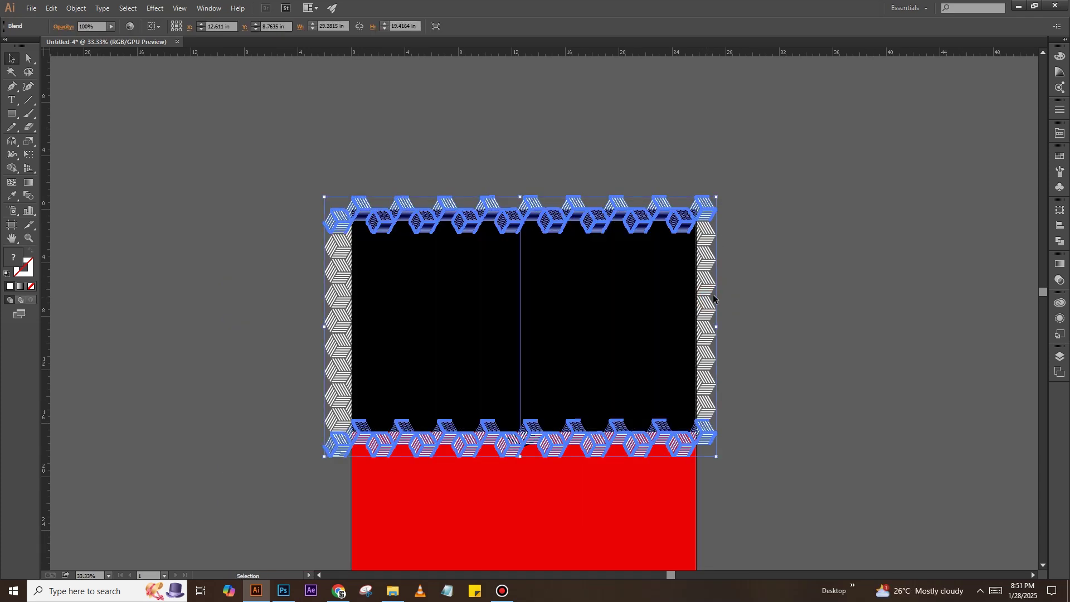
{"action": "left_click", "coordinate": [675, 286], "text": "shift"}
{"action": "right_click", "coordinate": [675, 286]}
{"action": "left_click", "coordinate": [723, 345]}
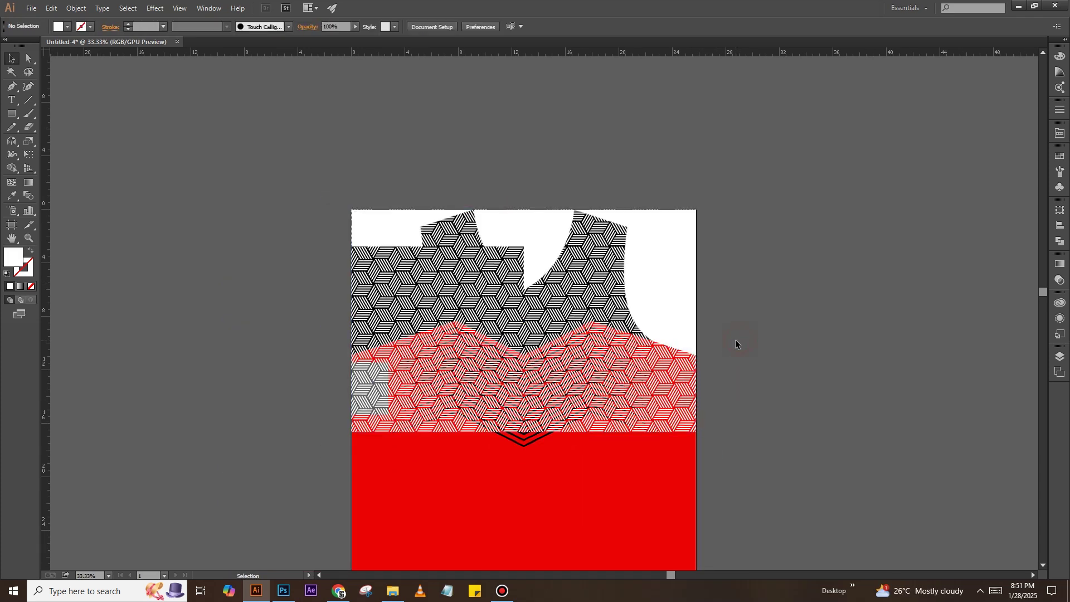
- Select the clipped shirt pattern artwork and switch to the Photoshop jersey template
{"action": "mouse_move", "coordinate": [734, 339]}
{"action": "left_mouse_down"}
{"action": "mouse_move", "coordinate": [511, 318]}
{"action": "mouse_move", "coordinate": [498, 348]}
{"action": "left_mouse_up"}
{"action": "left_click", "coordinate": [452, 324]}
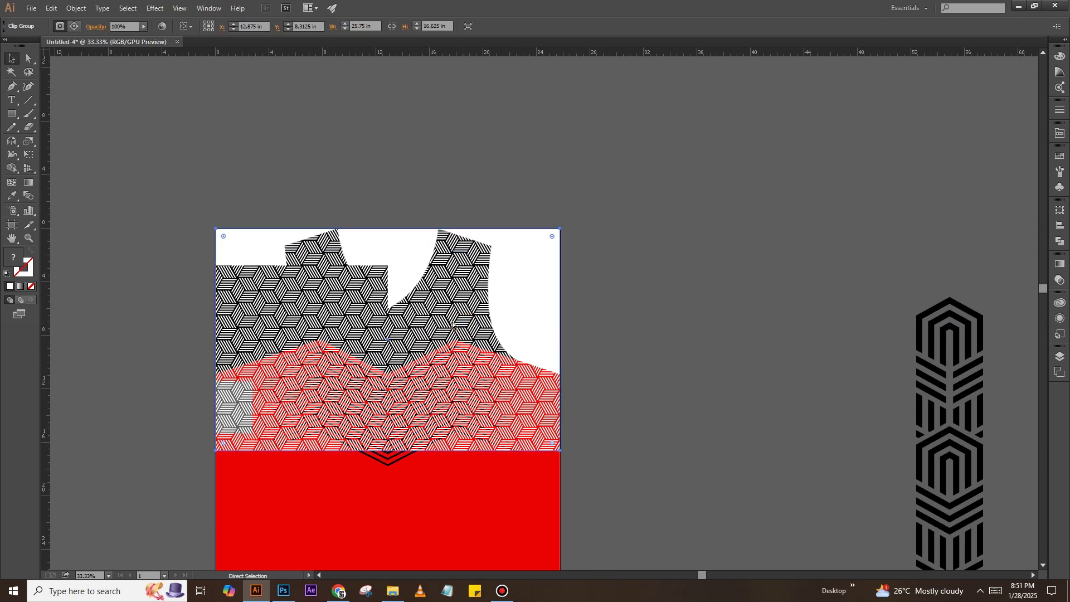
{"action": "left_click", "coordinate": [284, 592]}
- Paste the pattern above the BASE COLOR layer as a Smart Object on the front jersey
{"action": "left_click", "coordinate": [1002, 176]}
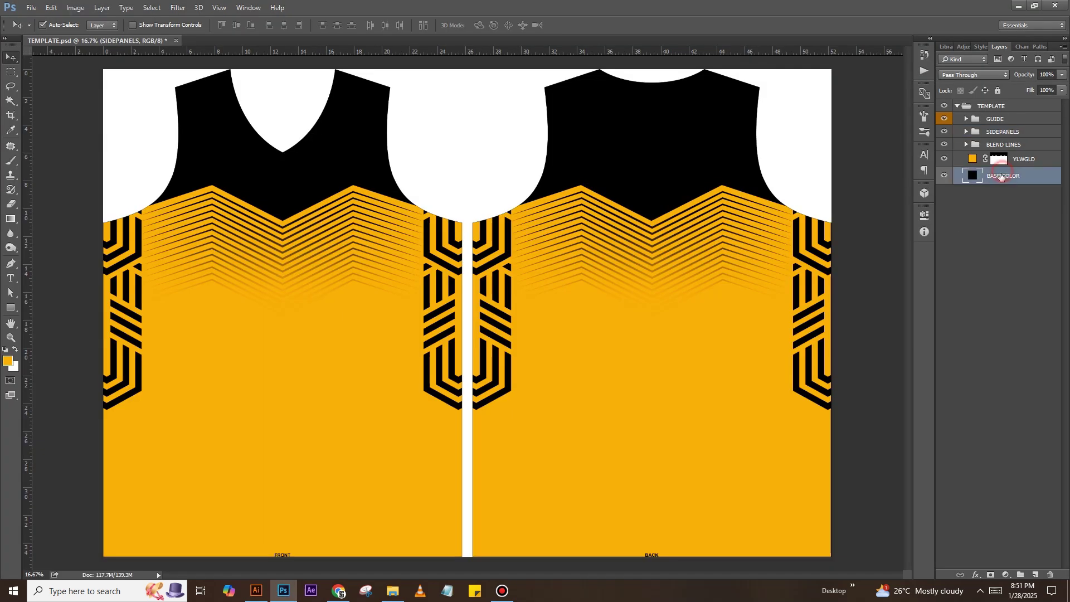
{"action": "key", "text": "ctrl+v"}
{"action": "left_click", "coordinate": [574, 187]}
{"action": "left_click_drag", "start_coordinate": [513, 262], "coordinate": [398, 211]}
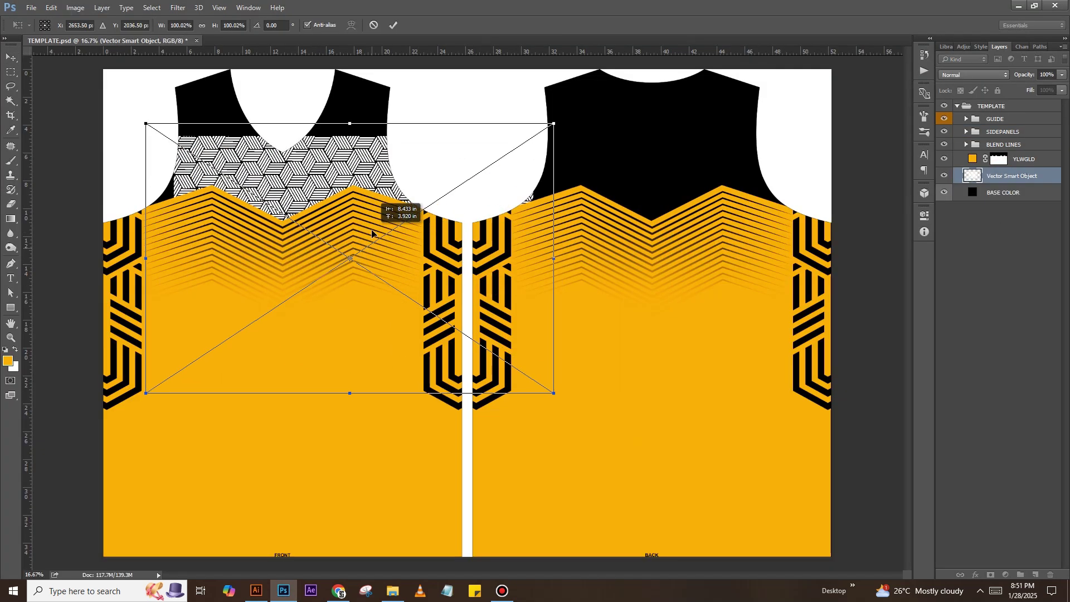
{"action": "key", "text": "Return"}
{"action": "right_click", "coordinate": [1000, 172]}
{"action": "left_click", "coordinate": [866, 178]}
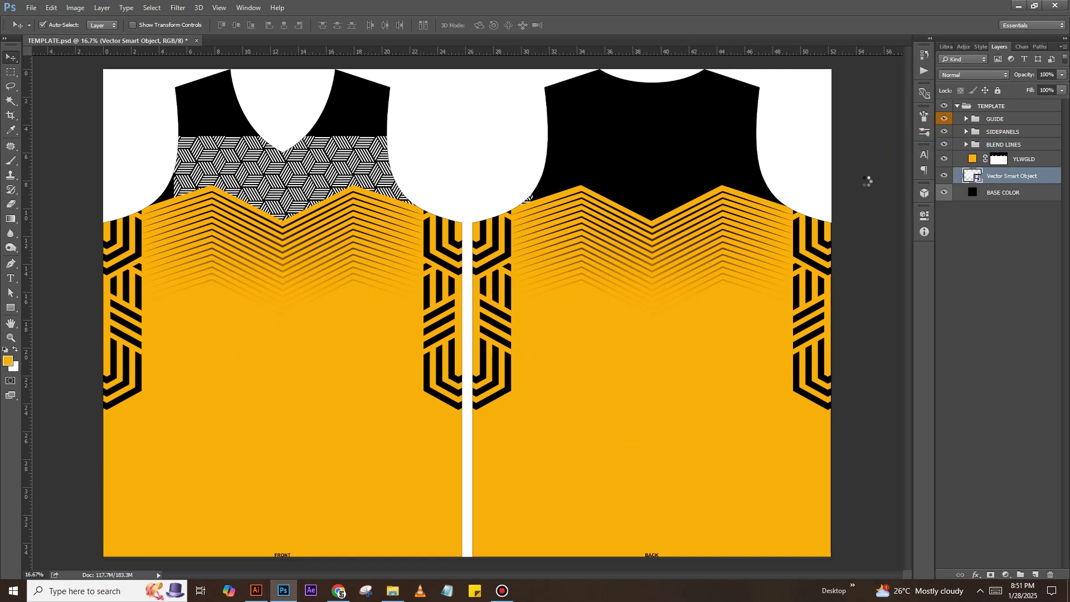
- Move the pattern over the front neckline and enlarge it to cover the jersey tops
{"action": "key", "text": "ctrl+t"}
{"action": "key", "text": "ctrl+semicolon"}
{"action": "left_click_drag", "start_coordinate": [418, 210], "coordinate": [349, 146]}
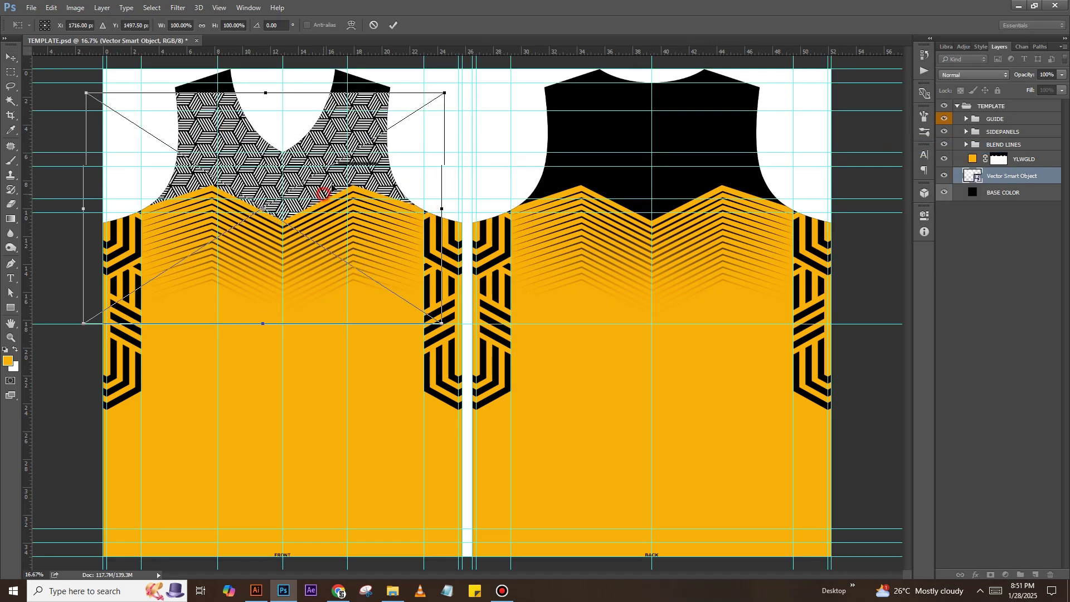
{"action": "key", "text": "ctrl+minus"}
{"action": "left_click_drag", "start_coordinate": [464, 130], "coordinate": [595, 45]}
{"action": "key", "text": "Return"}
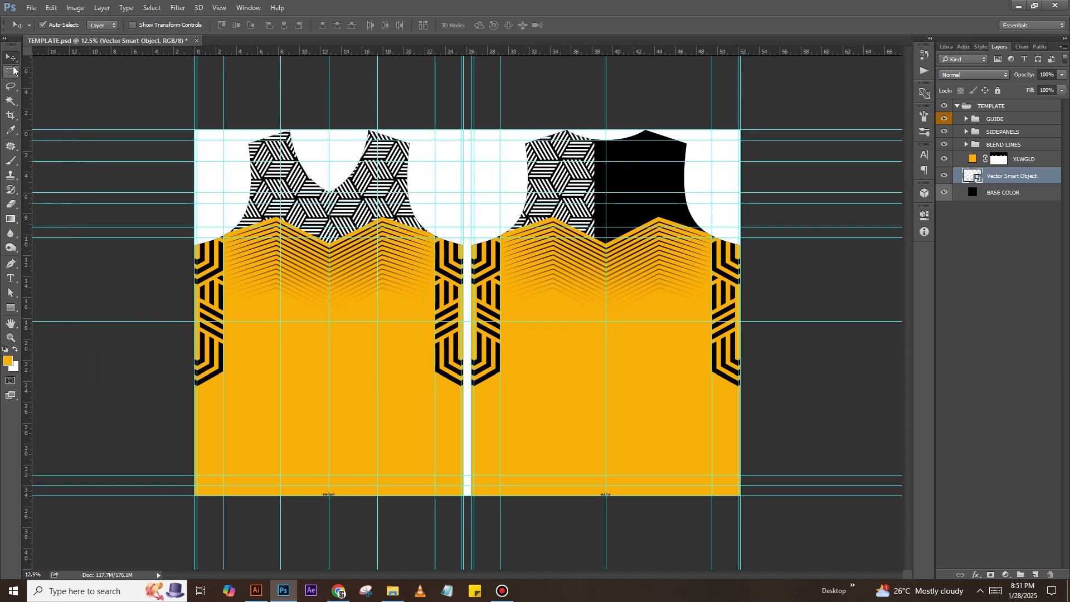
- Mask the pattern to a rectangular selection of the front jersey panel
{"action": "left_click", "coordinate": [13, 70]}
{"action": "left_click_drag", "start_coordinate": [195, 131], "coordinate": [463, 496]}
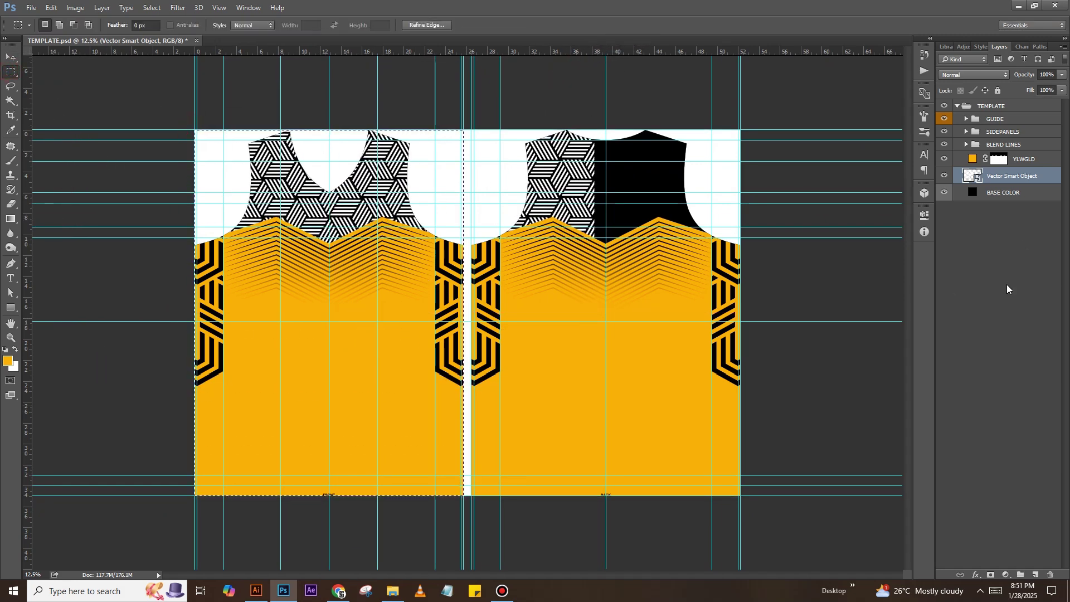
{"action": "left_click", "coordinate": [991, 575]}
{"action": "right_click", "coordinate": [1025, 181]}
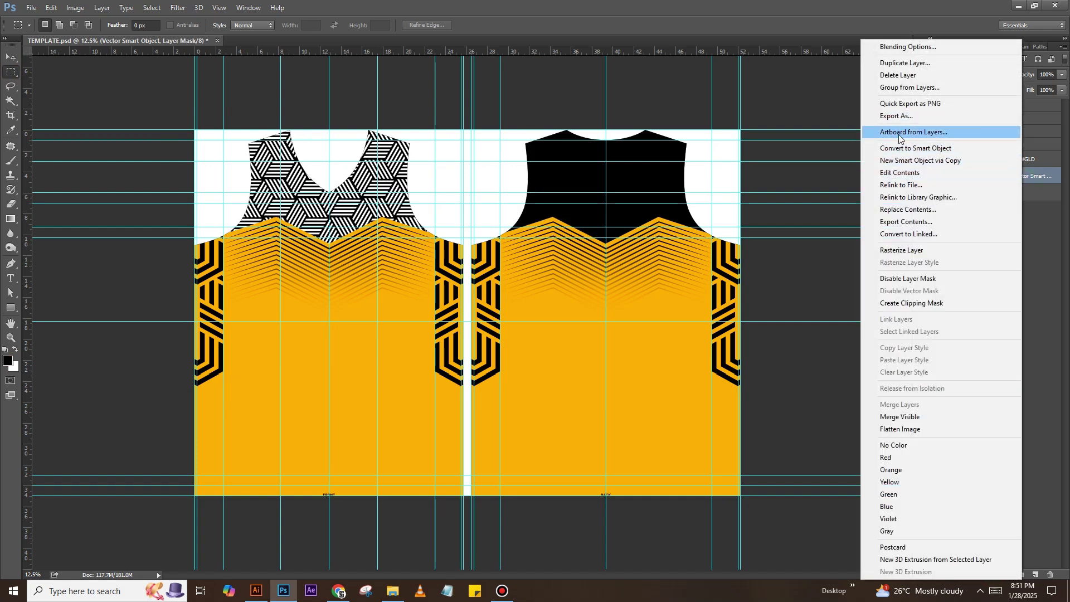
{"action": "left_click", "coordinate": [948, 144]}
{"action": "left_click", "coordinate": [973, 176]}
- Add a dark grey #353535 Color Overlay to the pattern layer
{"action": "key", "text": "ctrl+semicolon"}
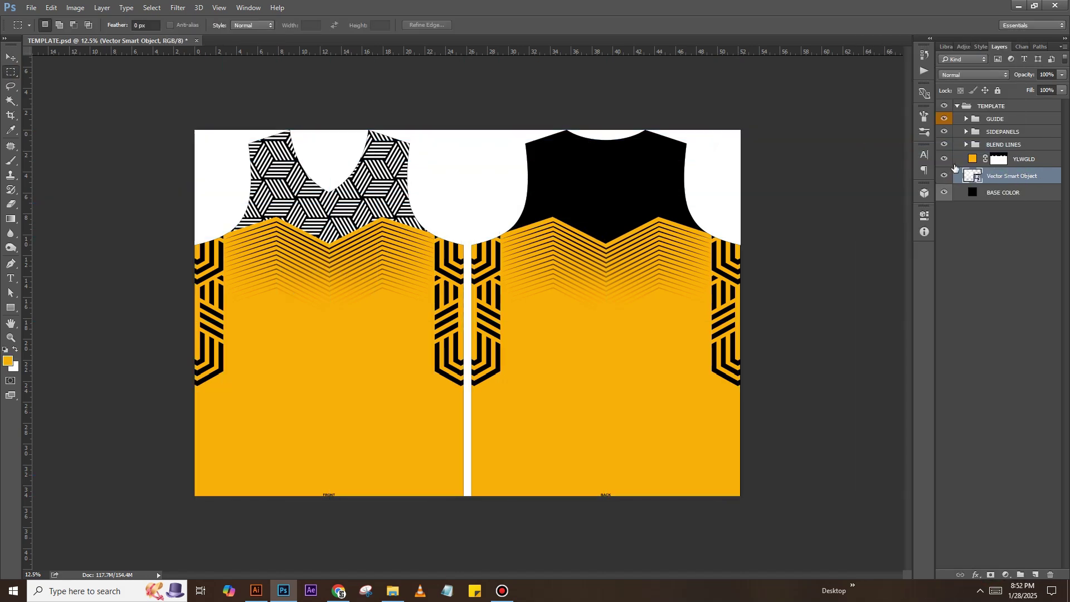
{"action": "right_click", "coordinate": [1025, 177]}
{"action": "left_click", "coordinate": [891, 47]}
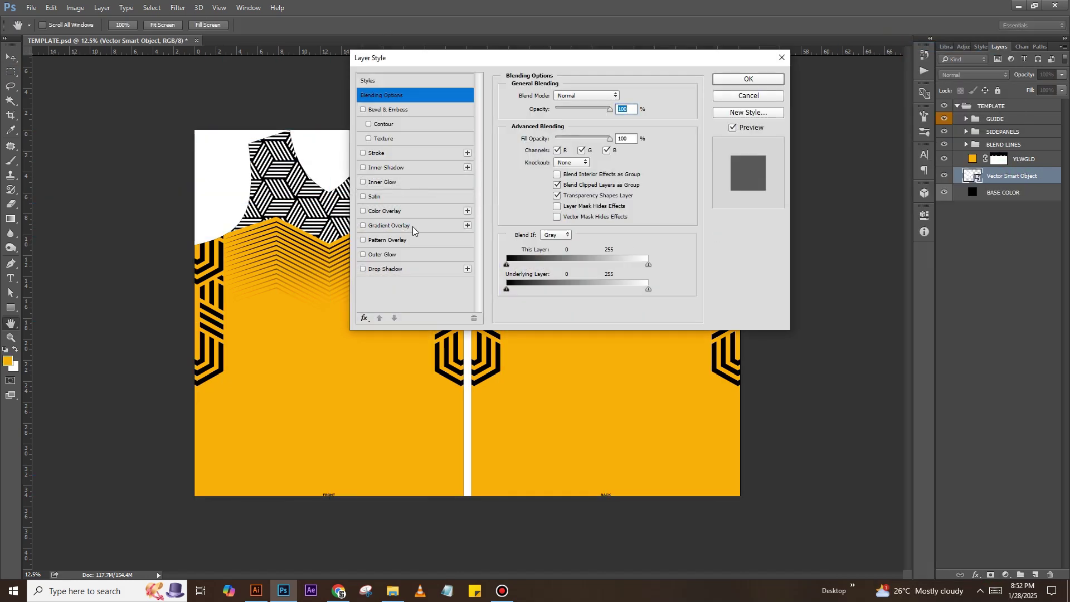
{"action": "left_click", "coordinate": [385, 211]}
{"action": "left_click", "coordinate": [622, 96]}
{"action": "type", "text": "353535"}
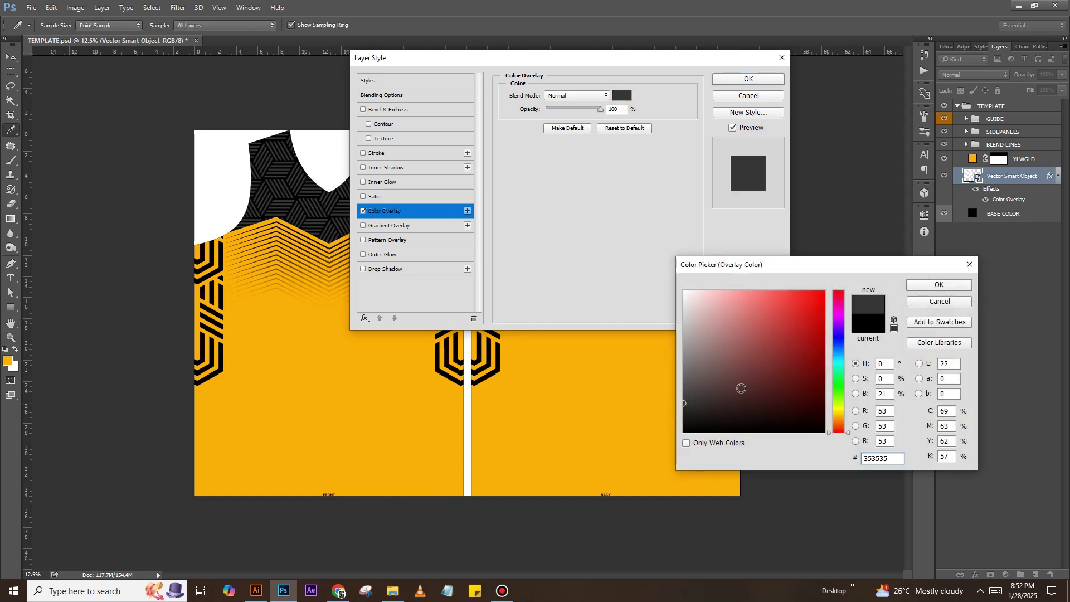
{"action": "left_click", "coordinate": [839, 349]}
{"action": "left_click_drag", "start_coordinate": [717, 391], "coordinate": [698, 394]}
{"action": "left_click", "coordinate": [939, 285]}
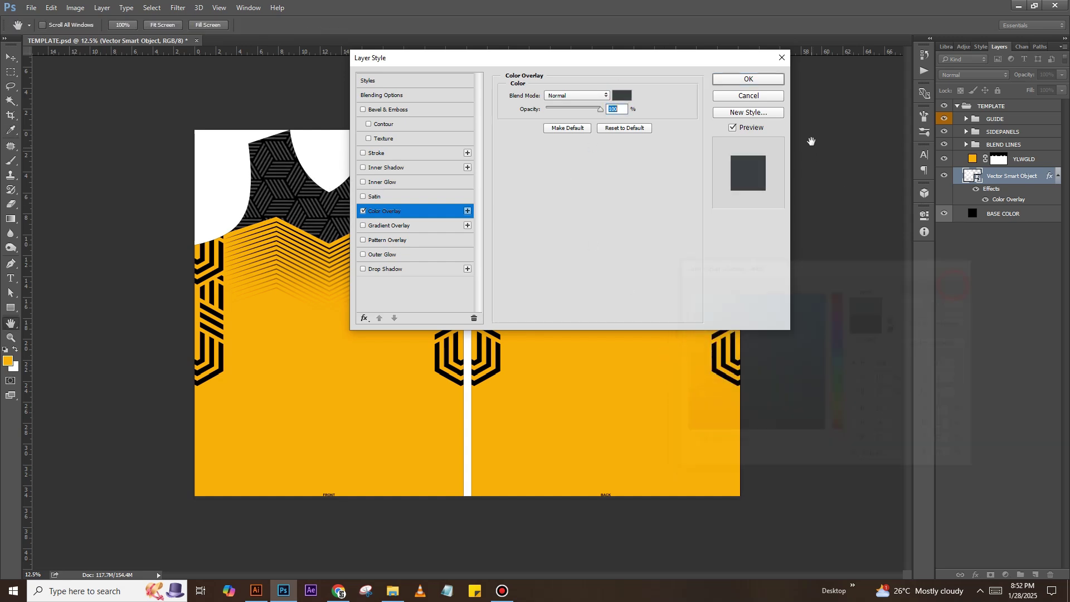
{"action": "left_click", "coordinate": [749, 79]}
{"action": "left_click", "coordinate": [1059, 177]}
{"action": "type", "text": "FRONT"}
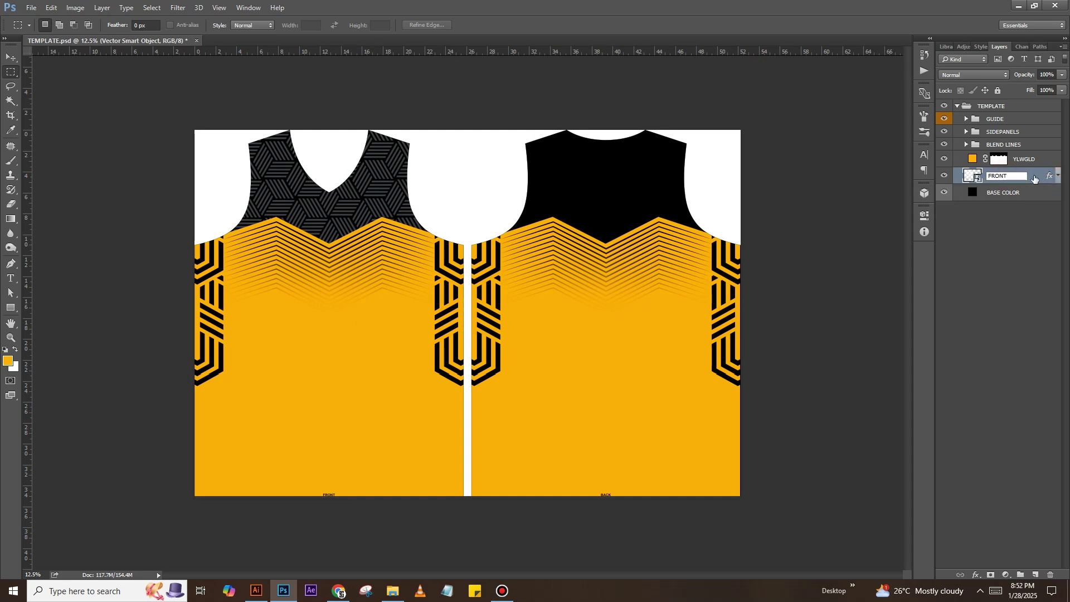
- Name the layer FRONT and move a duplicate onto the back jersey as BACK
{"action": "key", "text": "Return"}
{"action": "key", "text": "ctrl+j"}
{"action": "type", "text": "BACK"}
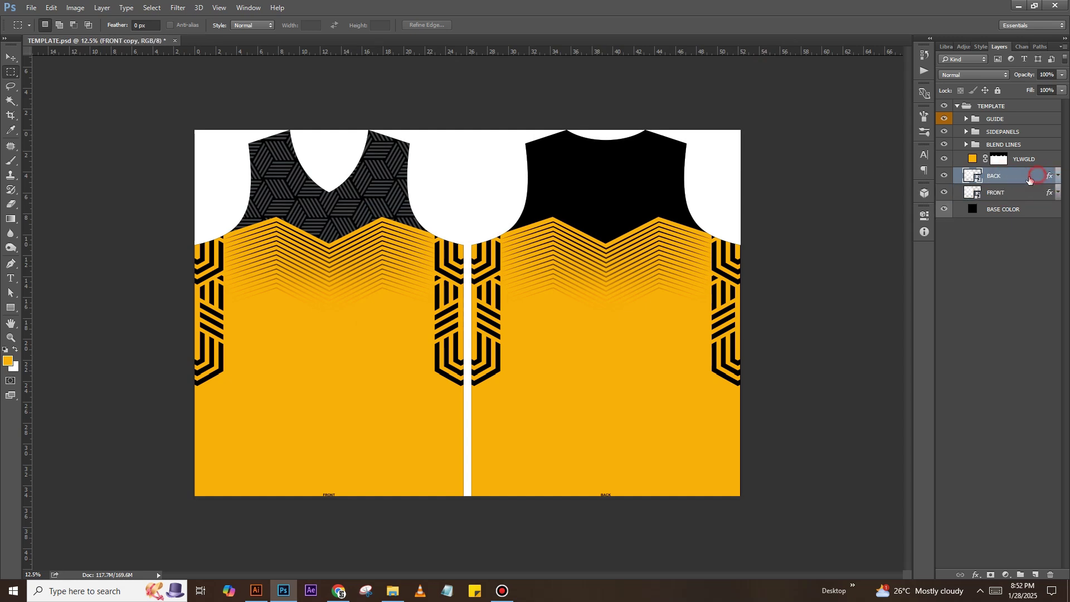
{"action": "key", "text": "ctrl+t"}
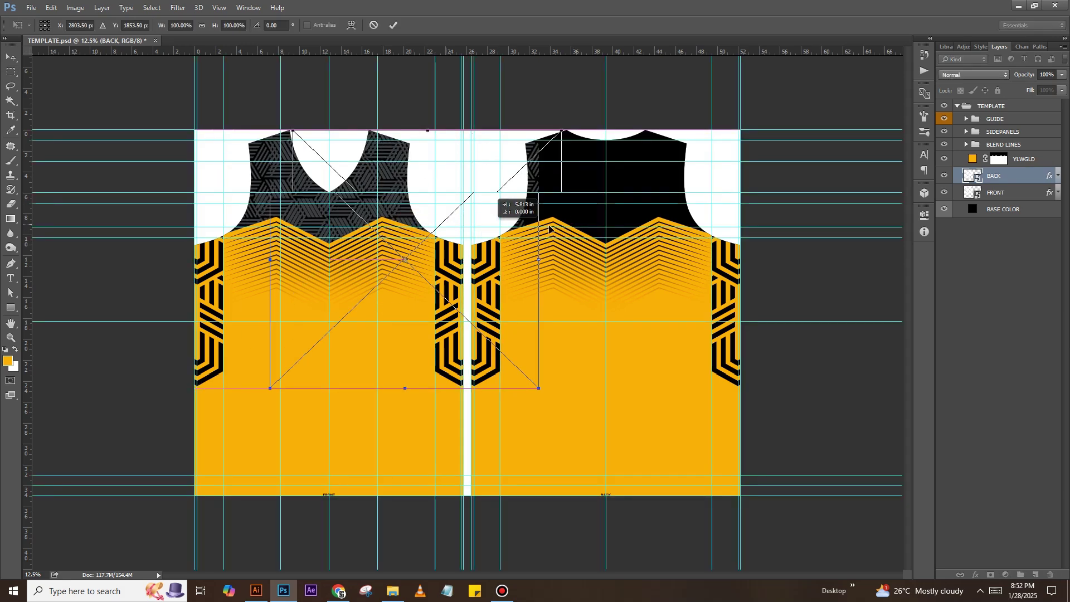
{"action": "left_click_drag", "start_coordinate": [405, 228], "coordinate": [682, 228]}
{"action": "key", "text": "Return"}
- Group the FRONT and BACK pattern layers into a TEXTURE folder
{"action": "key", "text": "ctrl+semicolon"}
{"action": "key", "text": "ctrl+plus"}
{"action": "key", "text": "m"}
{"action": "left_click", "coordinate": [993, 191], "text": "shift"}
{"action": "key", "text": "ctrl+g"}
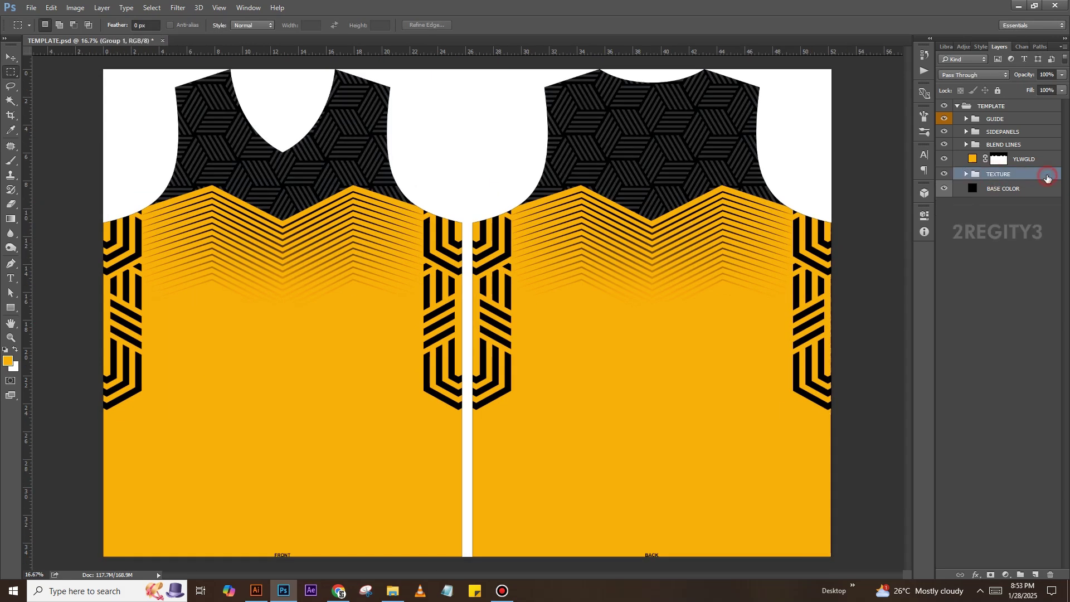
- Paste the Nike swoosh as a Smart Object and place it on the front jersey's upper-left chest
{"action": "key", "text": "ctrl+v"}
{"action": "left_click", "coordinate": [577, 183]}
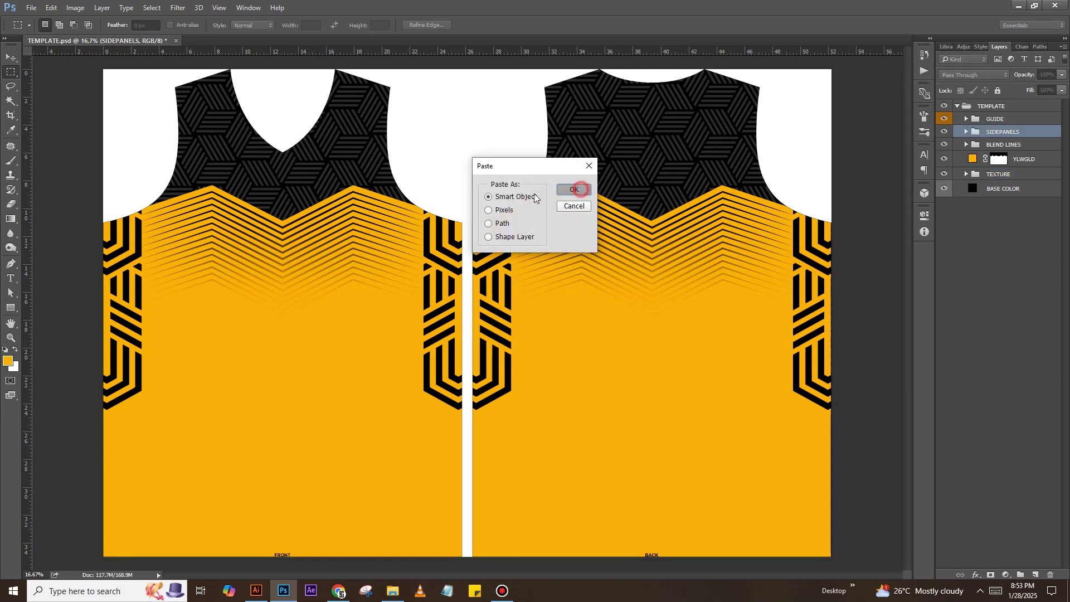
{"action": "left_click", "coordinate": [11, 59]}
{"action": "key", "text": "Return"}
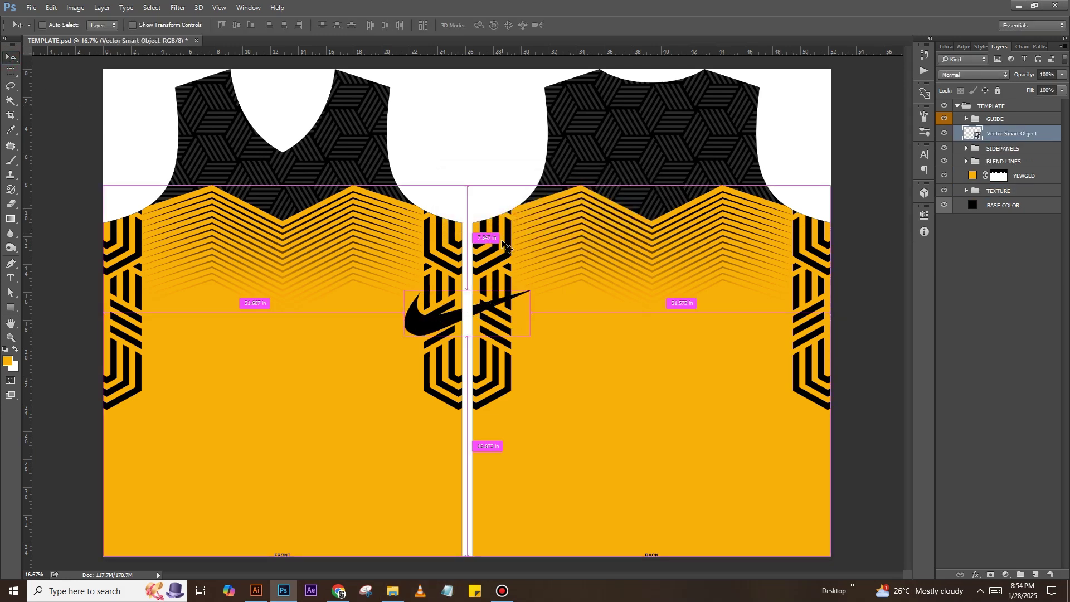
{"action": "left_click_drag", "start_coordinate": [435, 312], "coordinate": [255, 200]}
{"action": "key", "text": "ctrl+plus"}
{"action": "key", "text": "ctrl+semicolon"}
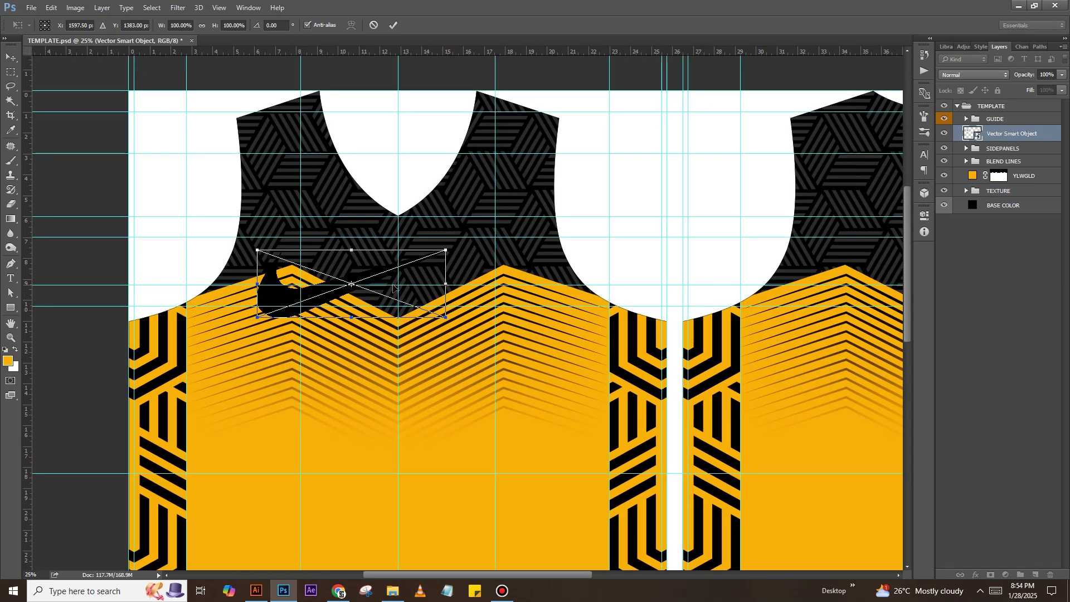
{"action": "left_click_drag", "start_coordinate": [390, 282], "coordinate": [344, 239]}
- Resize the swoosh to 3 inches wide
{"action": "right_click", "coordinate": [179, 26]}
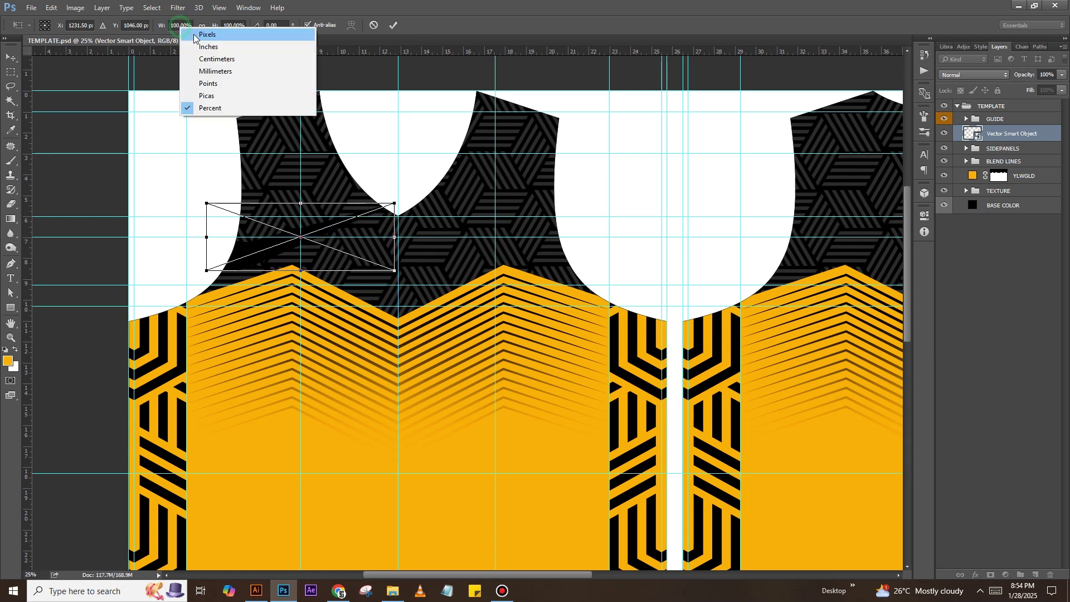
{"action": "left_click", "coordinate": [202, 46]}
{"action": "right_click", "coordinate": [230, 26]}
{"action": "left_click", "coordinate": [253, 47]}
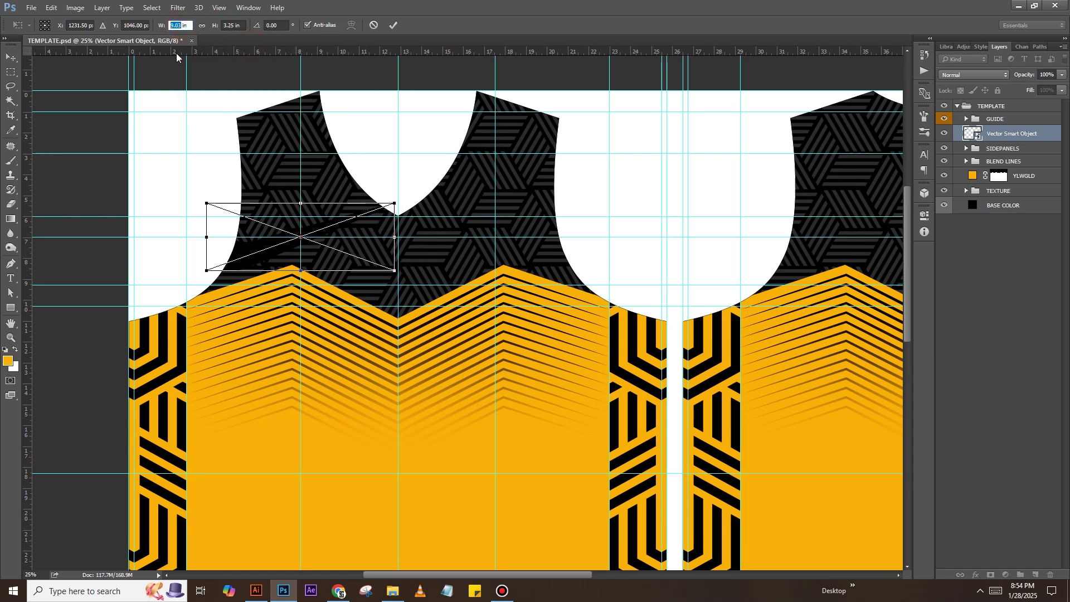
{"action": "type", "text": "3"}
{"action": "key", "text": "Return"}
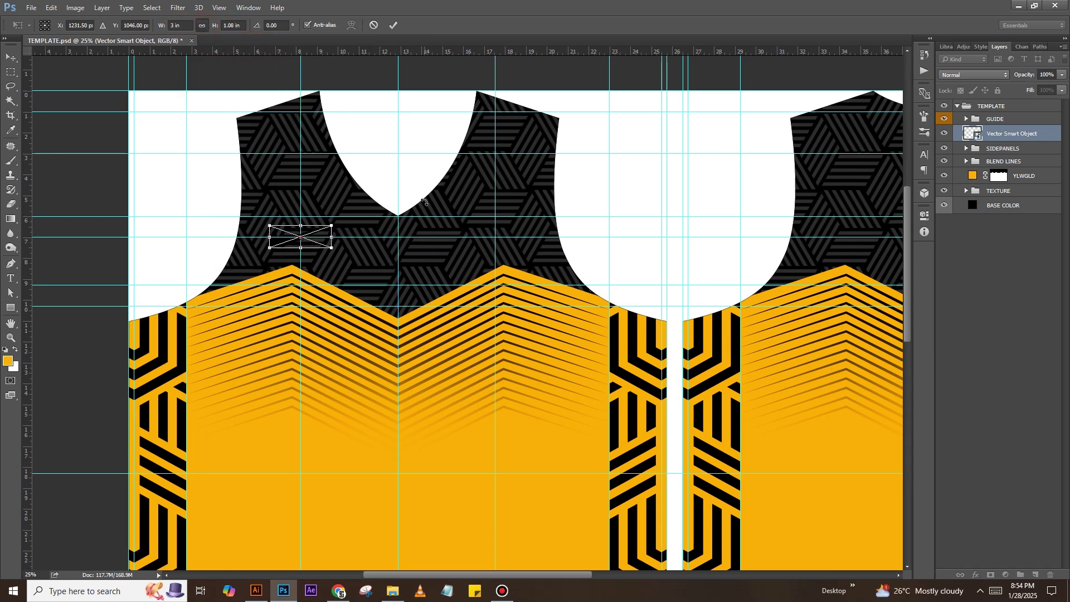
{"action": "key", "text": "Return"}
- Give the swoosh a Color Overlay sampled from the jersey yellow
{"action": "right_click", "coordinate": [1001, 139]}
{"action": "left_click", "coordinate": [871, 44]}
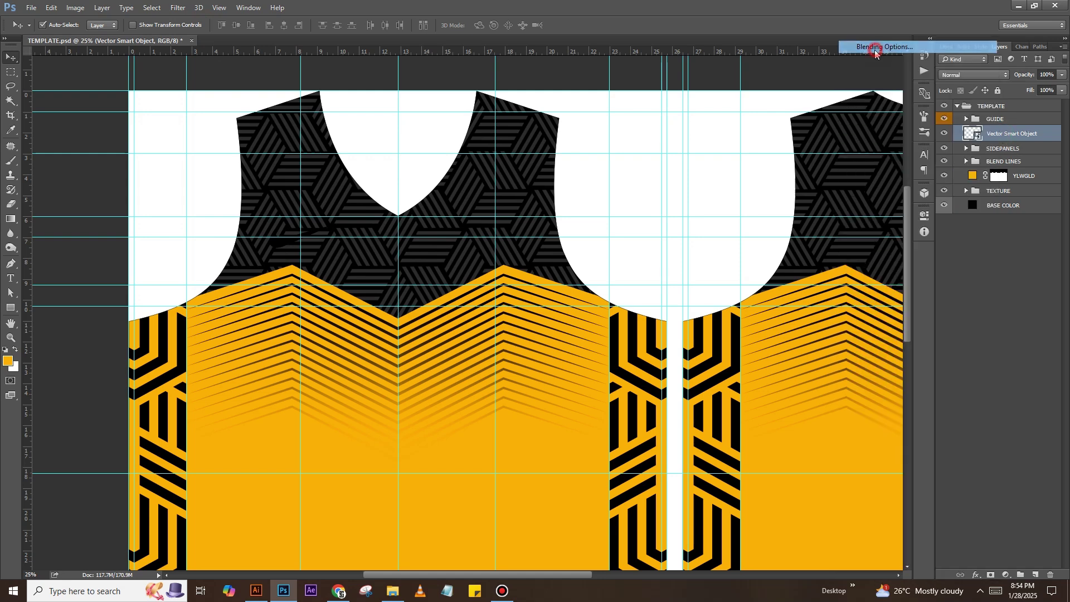
{"action": "left_click_drag", "start_coordinate": [441, 248], "coordinate": [634, 128]}
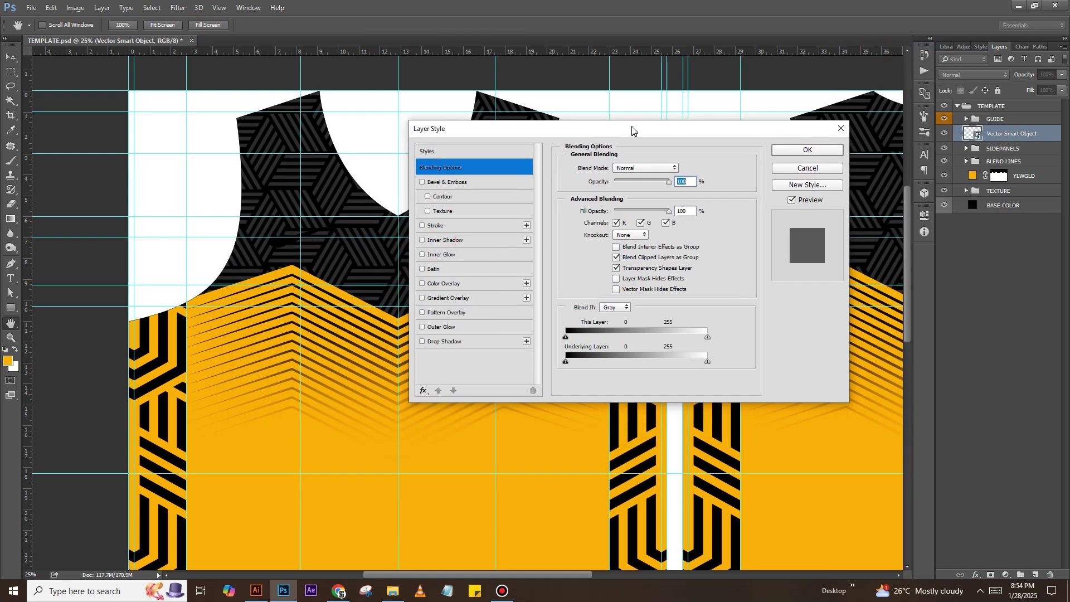
{"action": "left_click", "coordinate": [471, 281]}
{"action": "left_click", "coordinate": [681, 166]}
{"action": "left_click", "coordinate": [336, 527]}
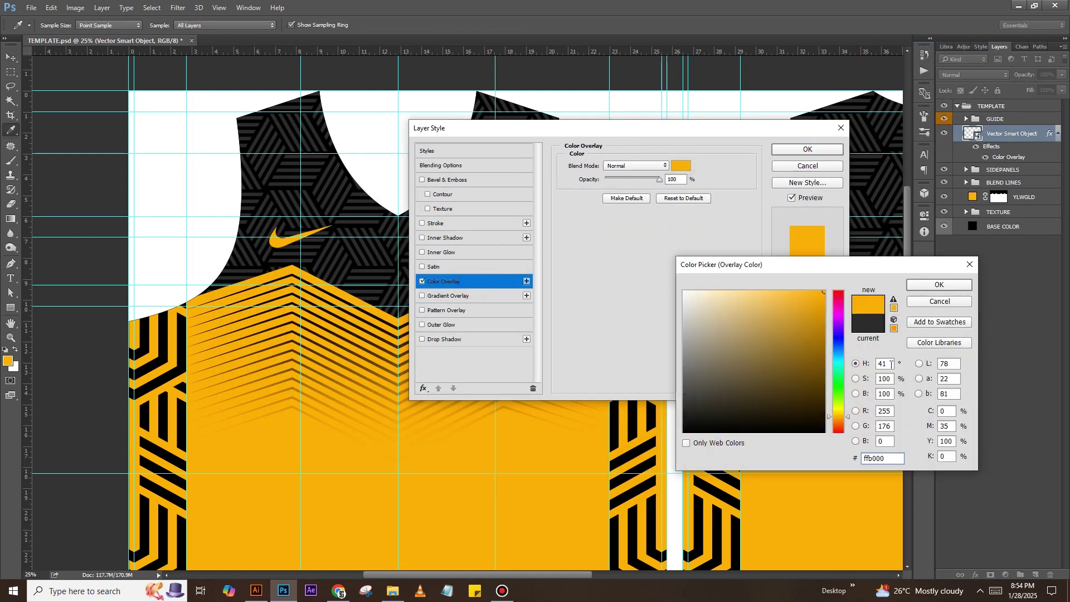
{"action": "left_click", "coordinate": [941, 286]}
{"action": "key", "text": "Return"}
- Rename the logo layer NIKE and zoom out to view both jerseys
{"action": "double_click", "coordinate": [1006, 134]}
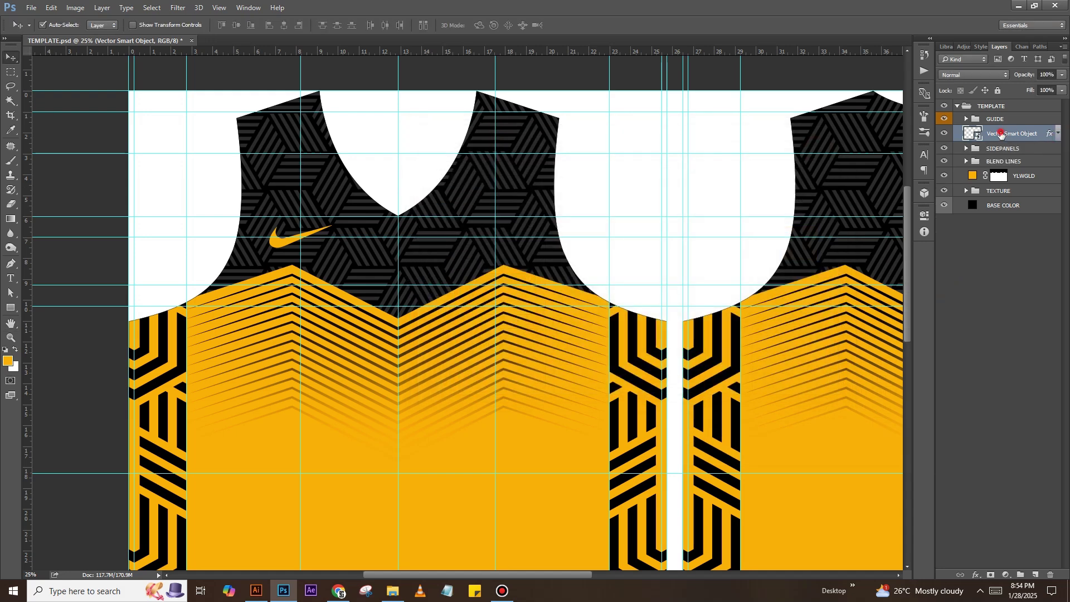
{"action": "type", "text": "NIKE"}
{"action": "key", "text": "Return"}
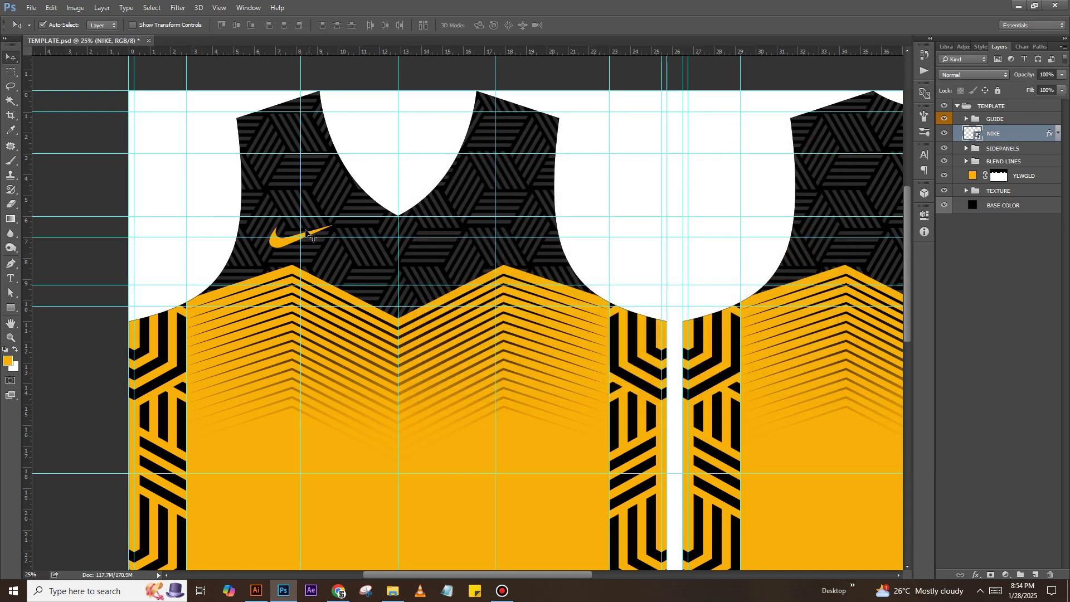
{"action": "key", "text": "ctrl+t"}
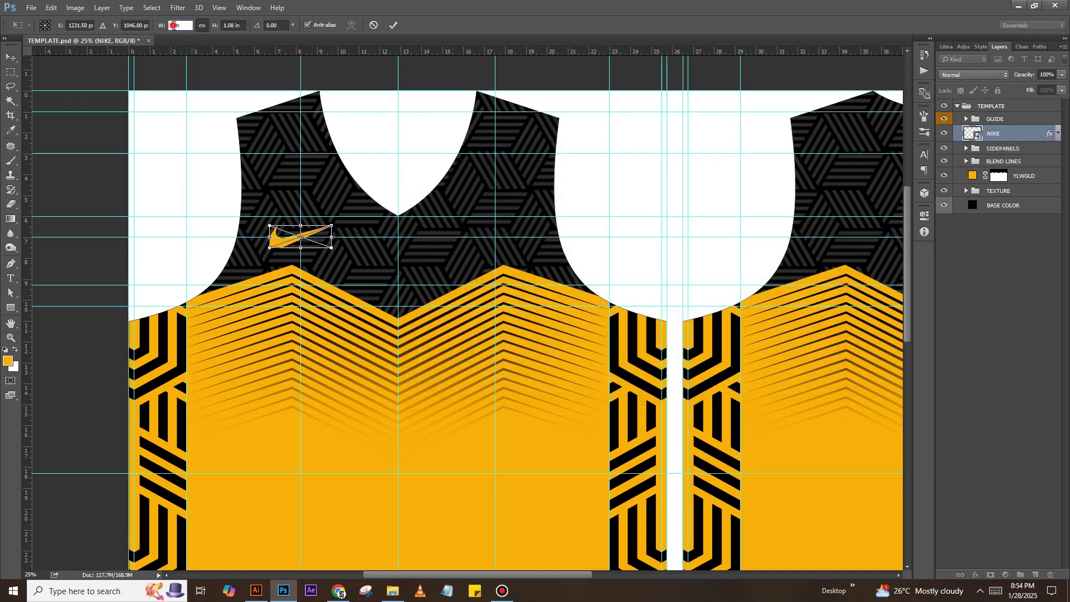
{"action": "key", "text": "Return"}
{"action": "key", "text": "Return"}
{"action": "key", "text": "ctrl+semicolon"}
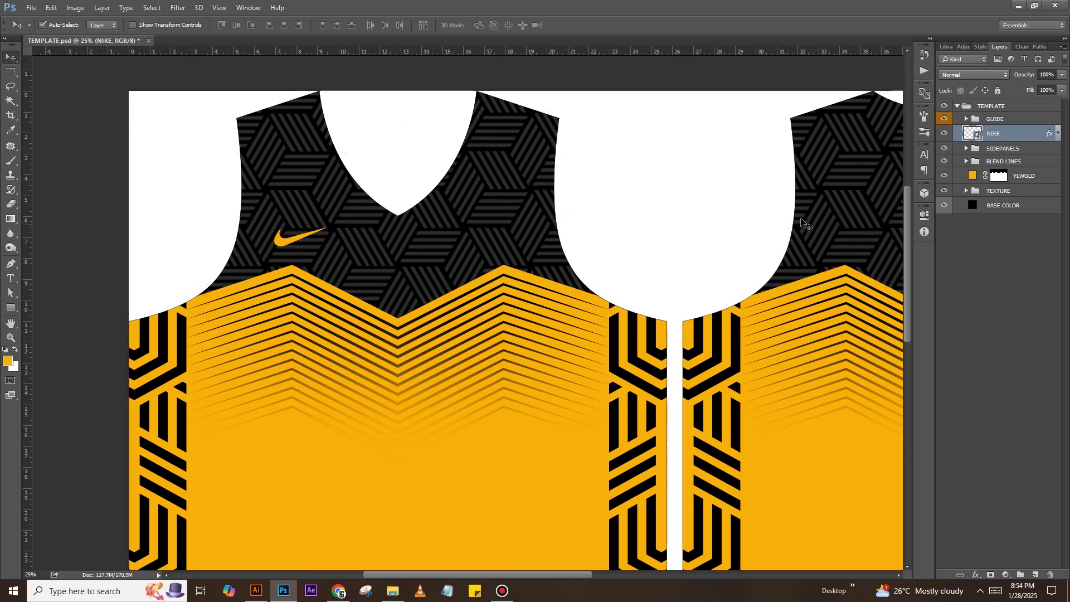
{"action": "key", "text": "ctrl+minus"}
{"action": "key", "text": "ctrl+semicolon"}
- Paste the tiger logo as a smart object, sized and placed on the front jersey's chest, with guides hidden
{"action": "key", "text": "ctrl+v"}
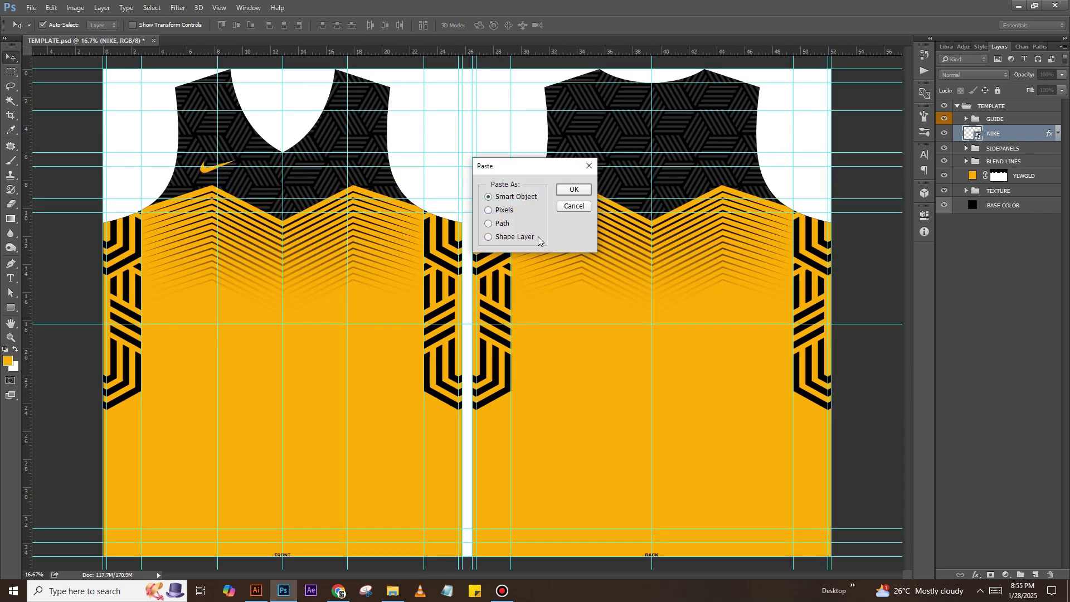
{"action": "left_click", "coordinate": [573, 190]}
{"action": "mouse_move", "coordinate": [543, 259]}
{"action": "left_mouse_down"}
{"action": "mouse_move", "coordinate": [360, 241]}
{"action": "mouse_move", "coordinate": [374, 218]}
{"action": "left_mouse_up"}
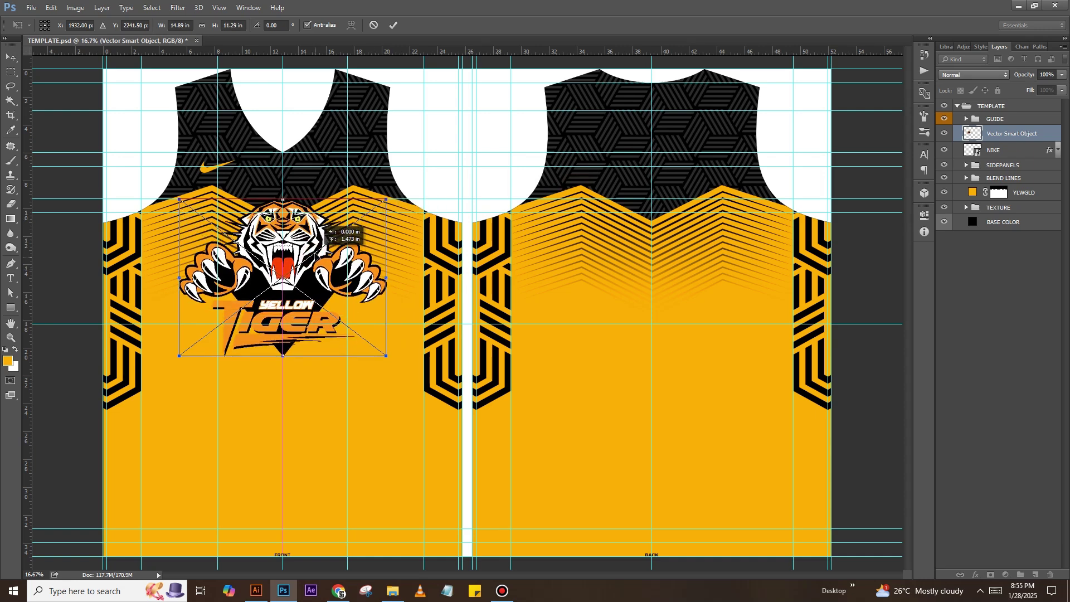
{"action": "left_click_drag", "start_coordinate": [373, 346], "coordinate": [373, 358]}
{"action": "key", "text": "alt+space"}
{"action": "key", "text": "Escape"}
{"action": "key", "text": "Return"}
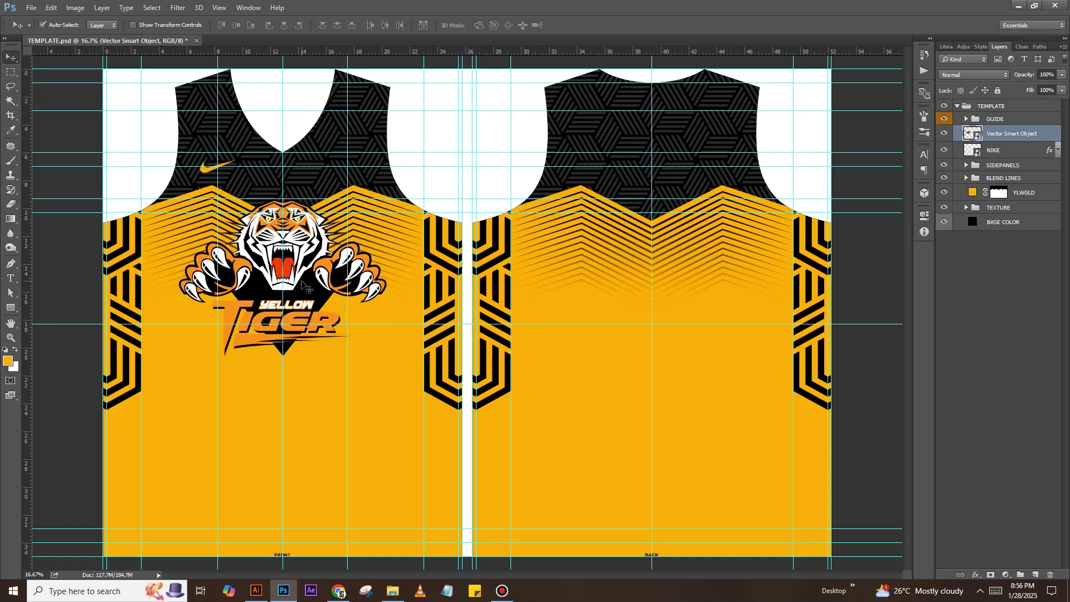
{"action": "key", "text": "ctrl+semicolon"}
- Rename the logo layer YELLOW TIGER, move it under NIKE, and give both a green label
{"action": "double_click", "coordinate": [999, 134]}
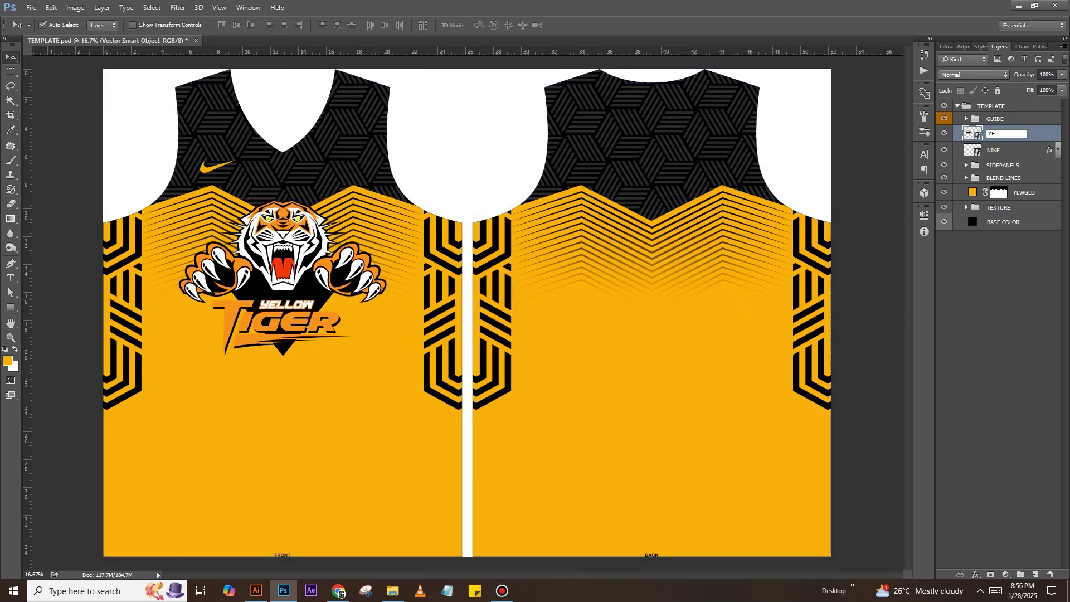
{"action": "type", "text": "YELLOW TIGER"}
{"action": "key", "text": "Return"}
{"action": "left_click_drag", "start_coordinate": [999, 134], "coordinate": [983, 161]}
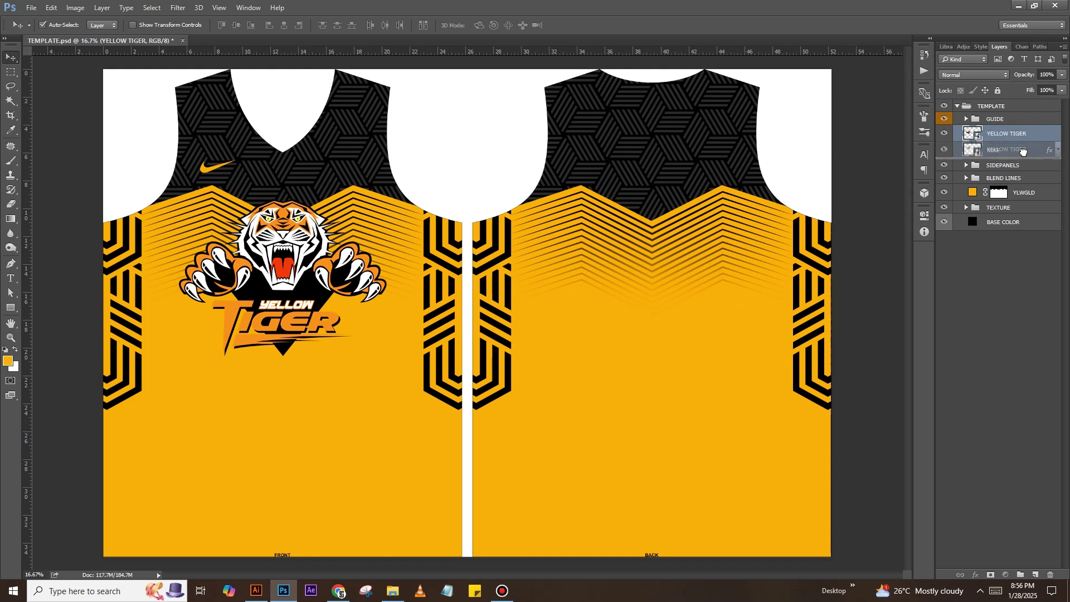
{"action": "left_click", "coordinate": [1003, 134]}
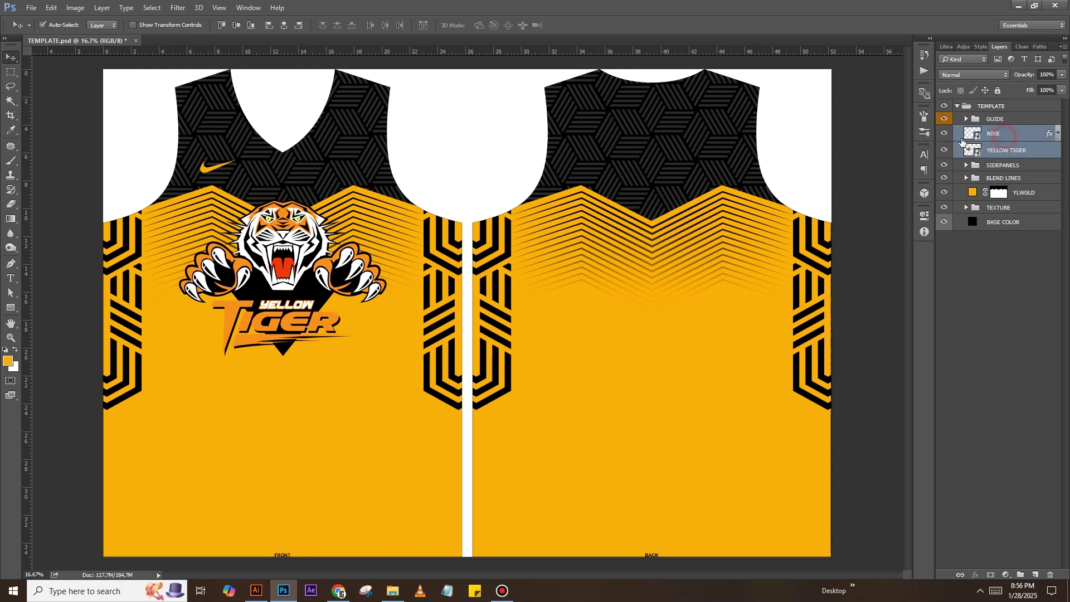
{"action": "right_click", "coordinate": [945, 137]}
{"action": "left_click", "coordinate": [937, 224]}
{"action": "left_click", "coordinate": [1004, 165]}
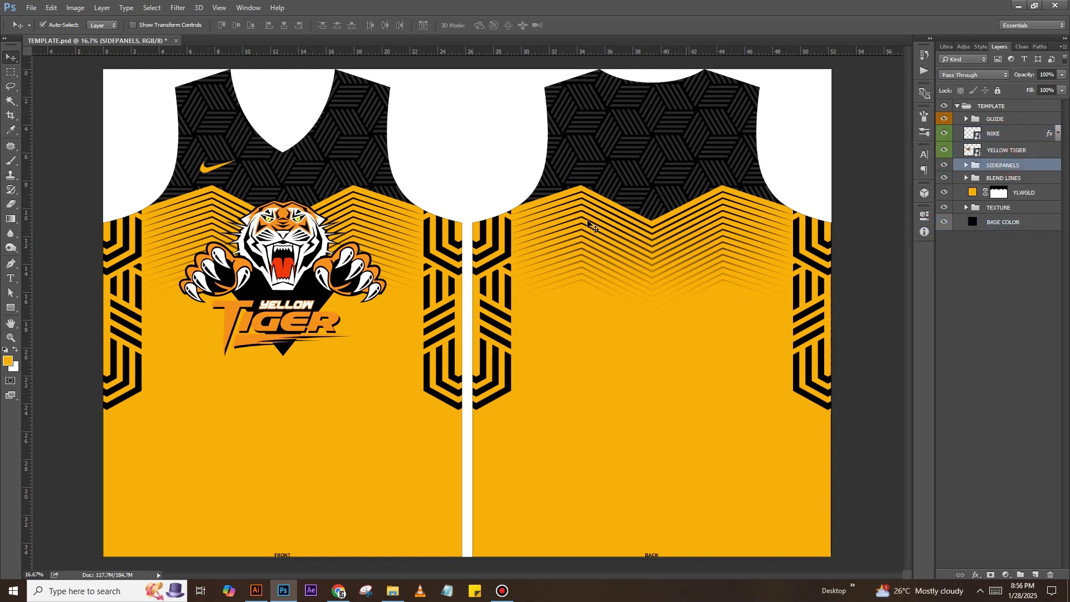
- Draw a tall rectangle on the back's centre, filled black (000000)
{"action": "left_click", "coordinate": [7, 310]}
{"action": "left_click_drag", "start_coordinate": [630, 118], "coordinate": [688, 309]}
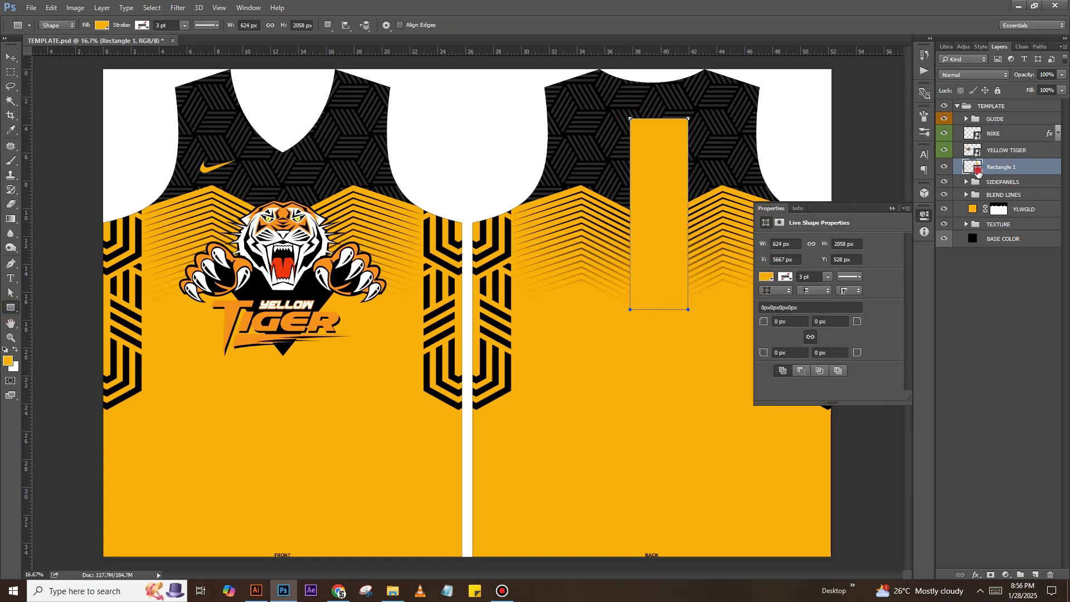
{"action": "double_click", "coordinate": [973, 167]}
{"action": "type", "text": "000000"}
{"action": "key", "text": "Return"}
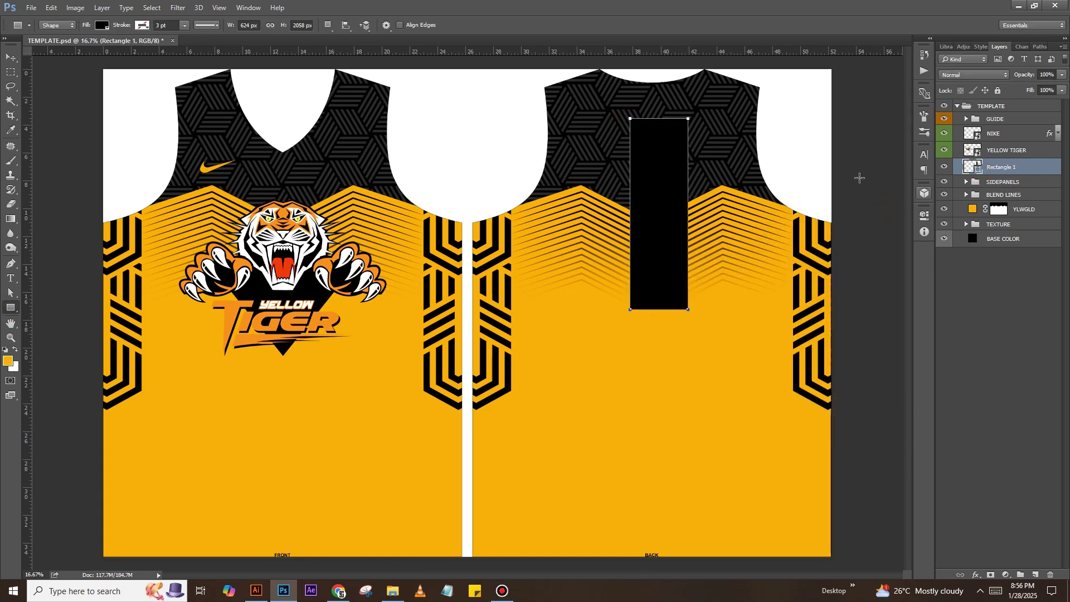
- Resize the bar to 4.5 in wide by 23 in tall, centred on the back's middle guide
{"action": "key", "text": "v"}
{"action": "key", "text": "ctrl+t"}
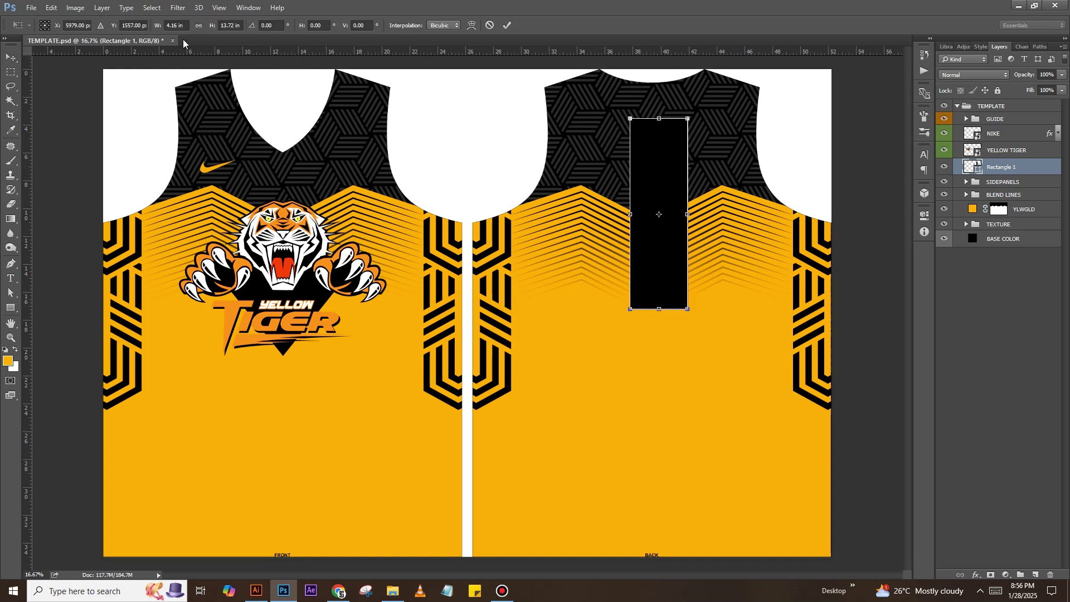
{"action": "double_click", "coordinate": [174, 26]}
{"action": "type", "text": "4.5"}
{"action": "key", "text": "Return"}
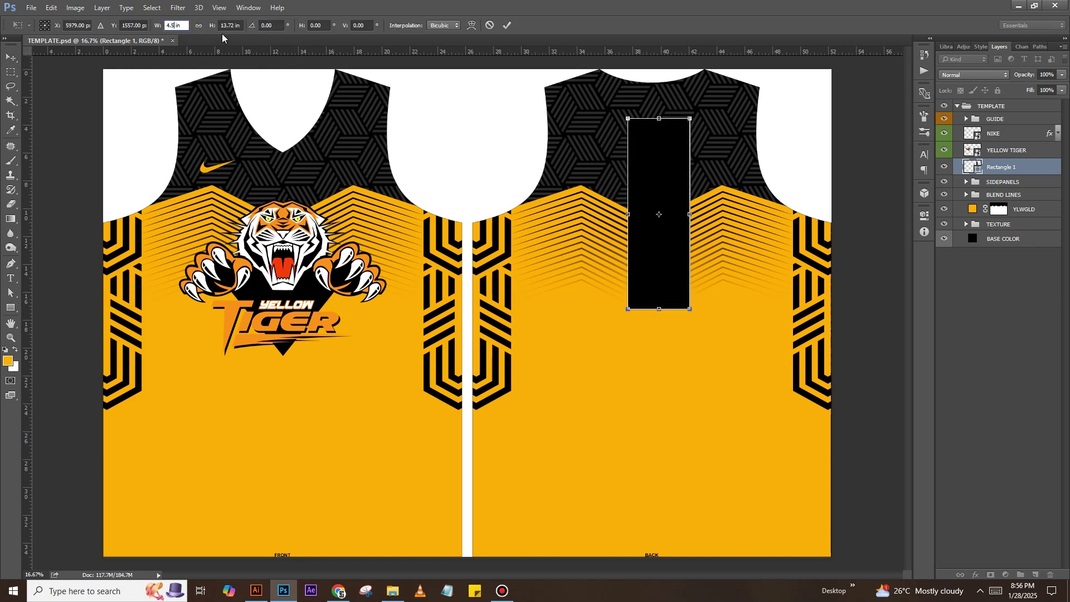
{"action": "type", "text": "23"}
{"action": "key", "text": "Return"}
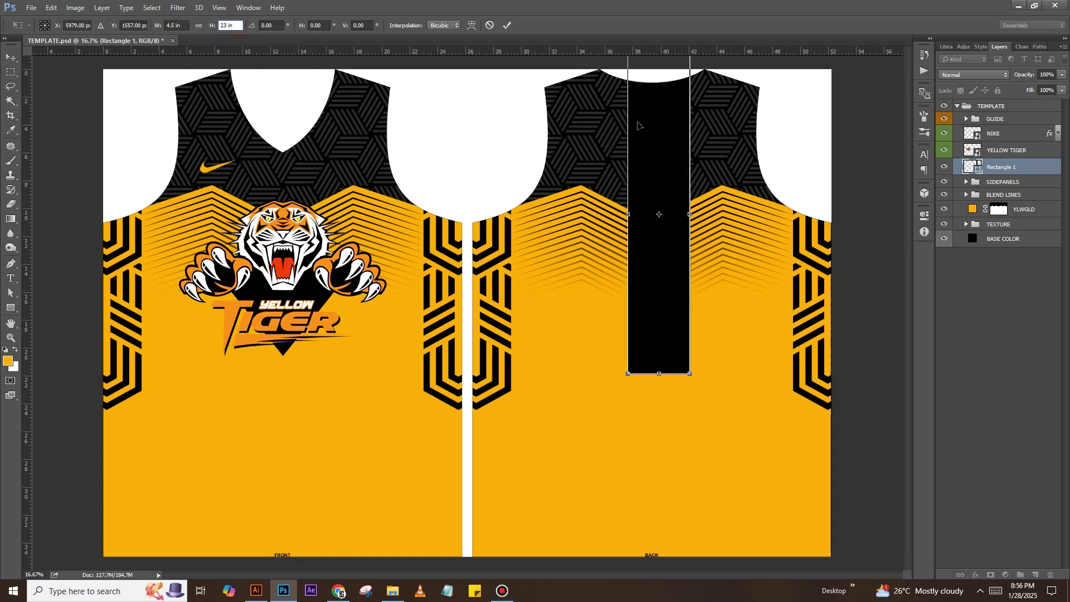
{"action": "key", "text": "ctrl+semicolon"}
{"action": "left_click_drag", "start_coordinate": [660, 116], "coordinate": [660, 118]}
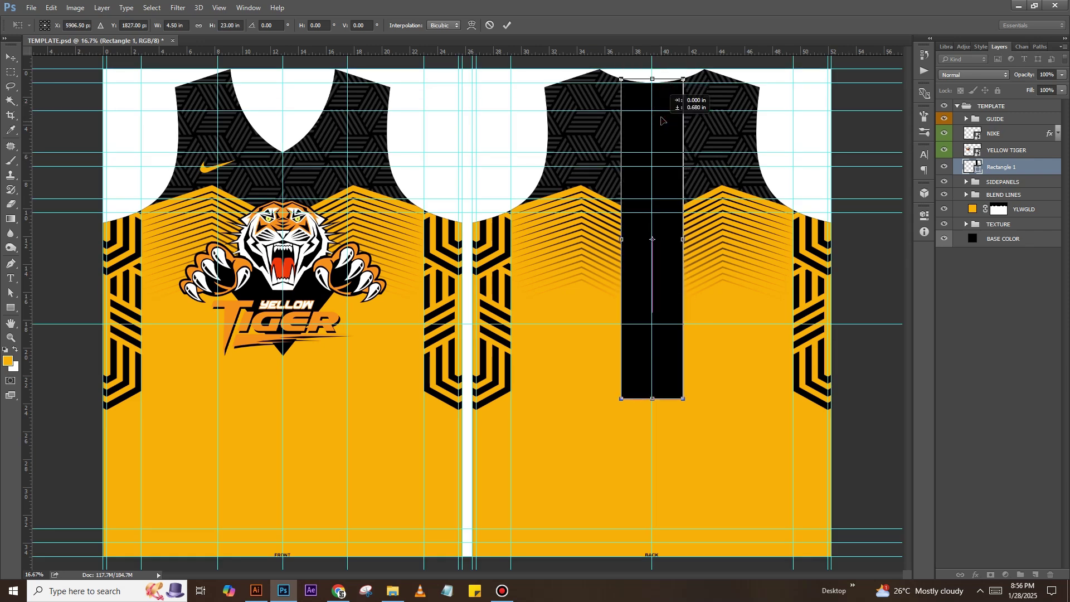
{"action": "key", "text": "Return"}
- Draw a circle positioned at the bottom end of the black bar
{"action": "right_click", "coordinate": [13, 316]}
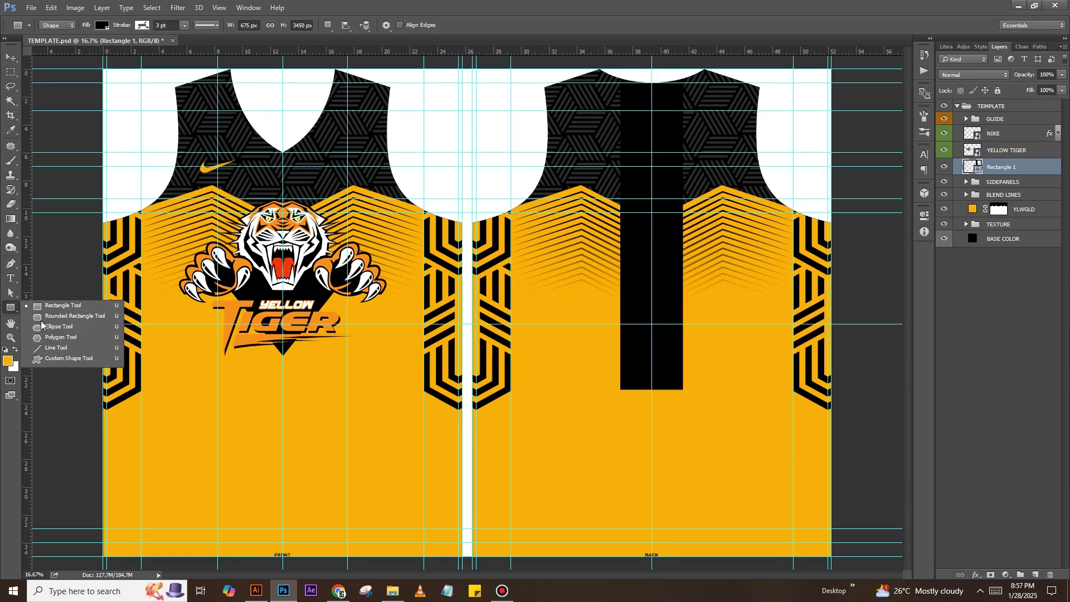
{"action": "left_click", "coordinate": [50, 328]}
{"action": "left_click_drag", "start_coordinate": [652, 324], "coordinate": [715, 386]}
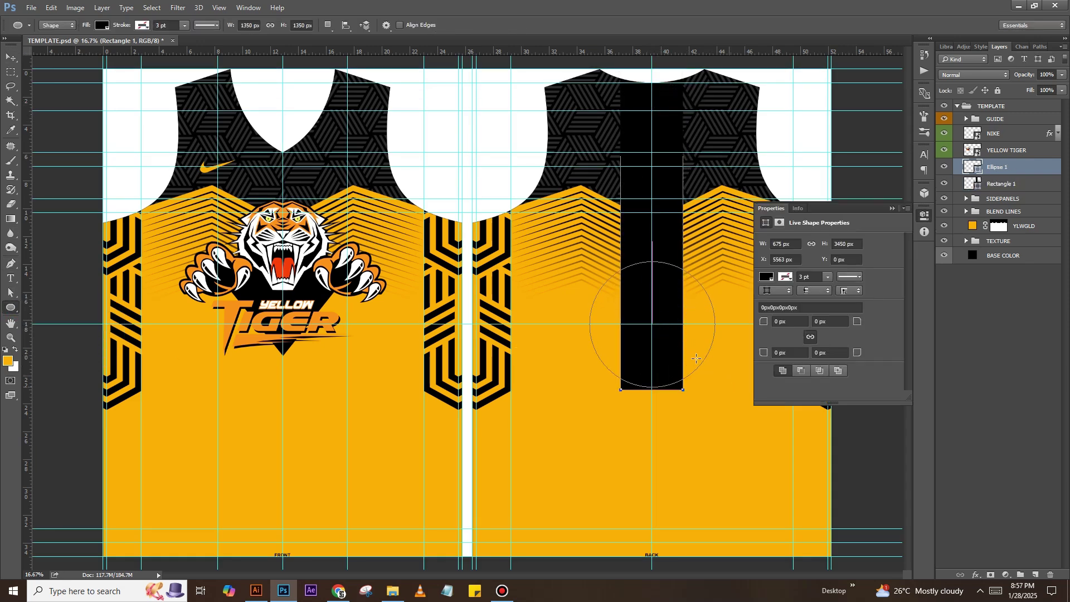
{"action": "key", "text": "ctrl+t"}
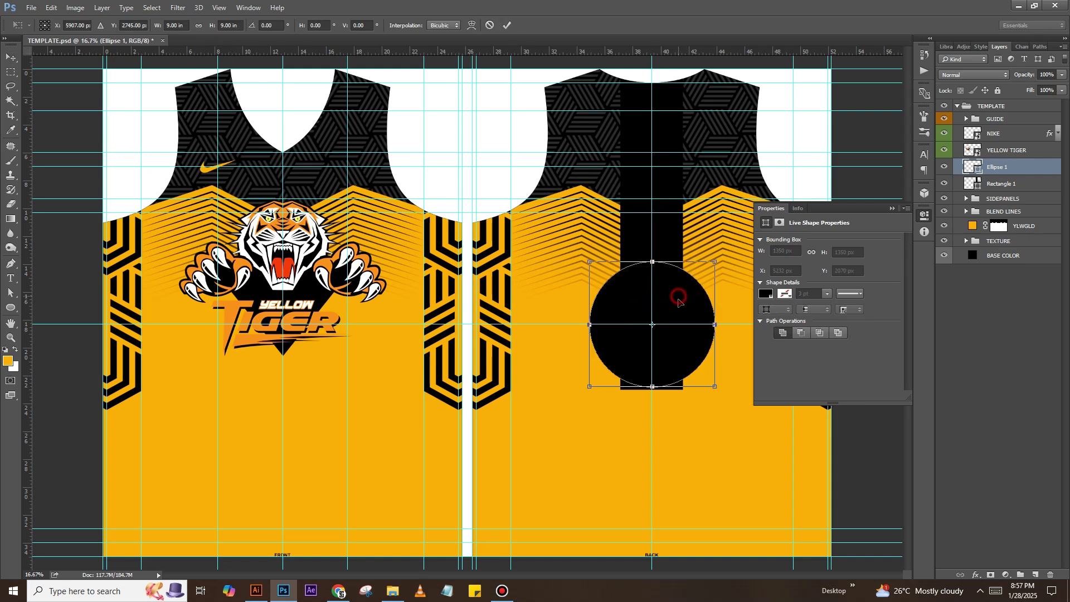
{"action": "left_click_drag", "start_coordinate": [679, 302], "coordinate": [680, 317]}
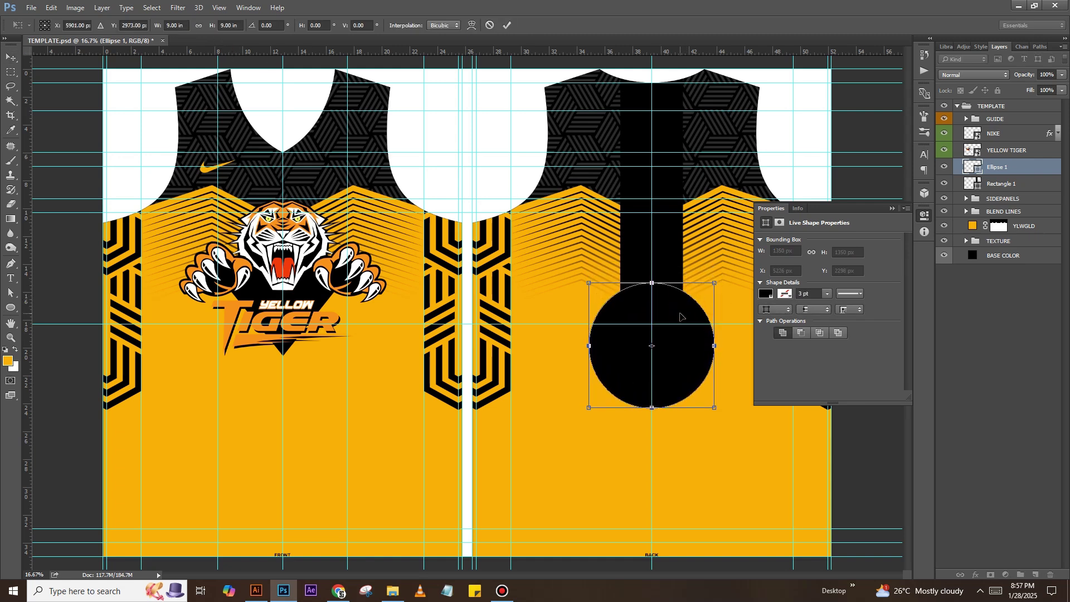
{"action": "key", "text": "Return"}
- Group the bar and circle layers together as SHAPES
{"action": "left_click", "coordinate": [892, 208]}
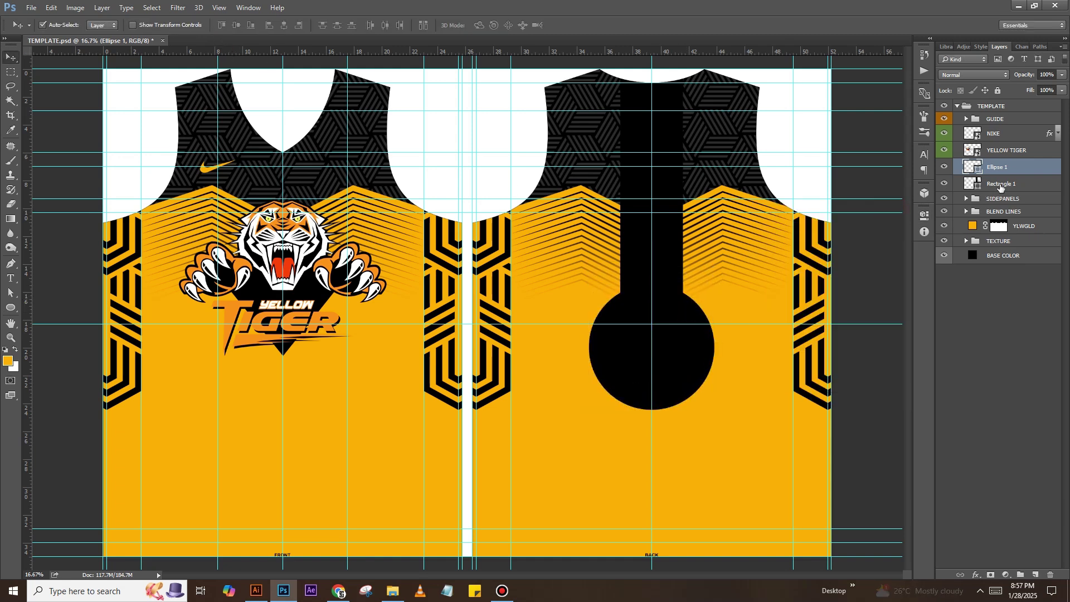
{"action": "left_click", "coordinate": [1002, 184], "text": "shift"}
{"action": "right_click", "coordinate": [998, 167]}
{"action": "key", "text": "Escape"}
{"action": "key", "text": "ctrl+g"}
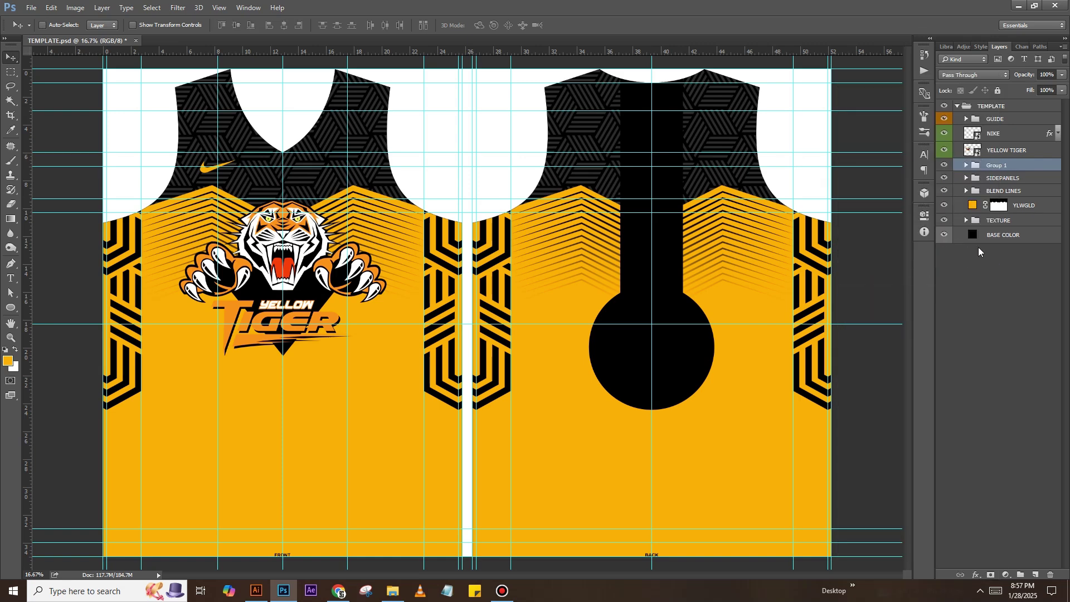
{"action": "left_click", "coordinate": [995, 169]}
{"action": "type", "text": "SHAPES"}
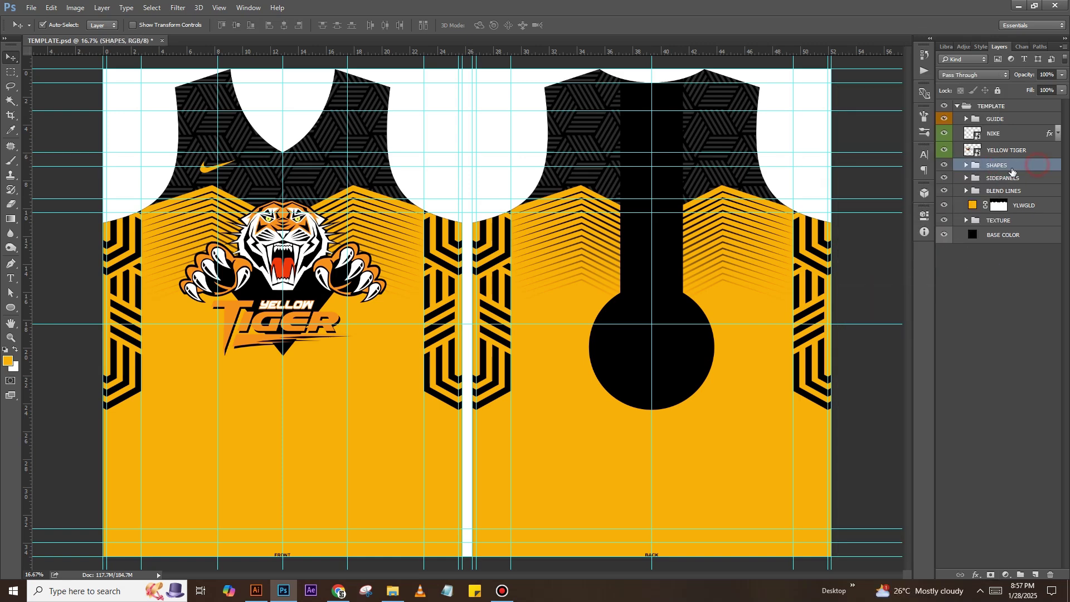
{"action": "right_click", "coordinate": [1013, 169]}
- Give the SHAPES group a 40 px white stroke positioned outside
{"action": "left_click", "coordinate": [957, 171]}
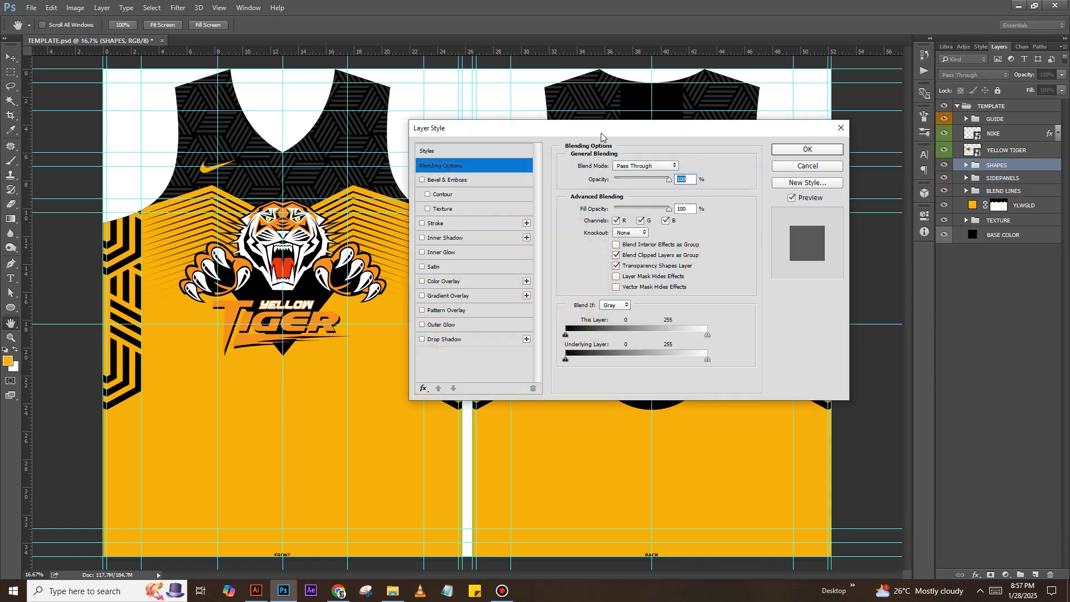
{"action": "left_click_drag", "start_coordinate": [602, 136], "coordinate": [311, 118]}
{"action": "left_click", "coordinate": [145, 205]}
{"action": "left_click", "coordinate": [301, 235]}
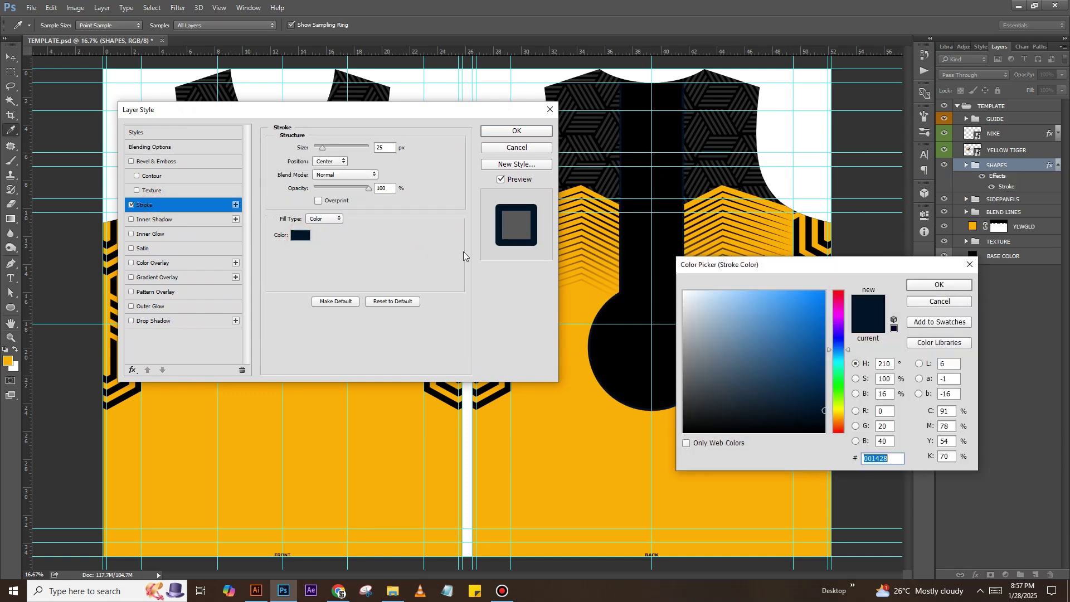
{"action": "left_click", "coordinate": [699, 319]}
{"action": "left_click", "coordinate": [940, 285]}
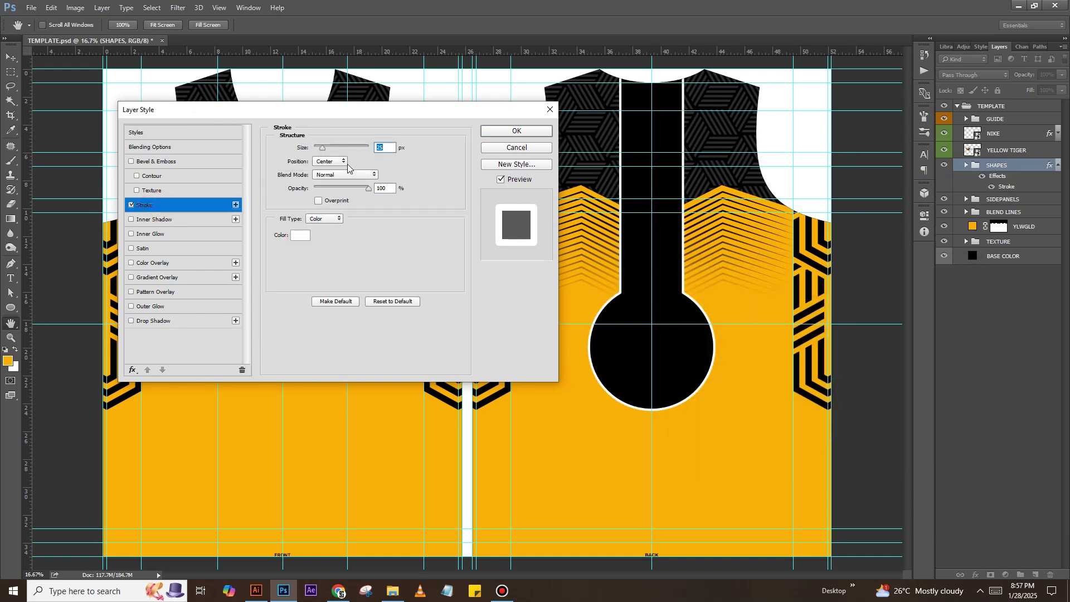
{"action": "left_click", "coordinate": [334, 161]}
{"action": "type", "text": "35"}
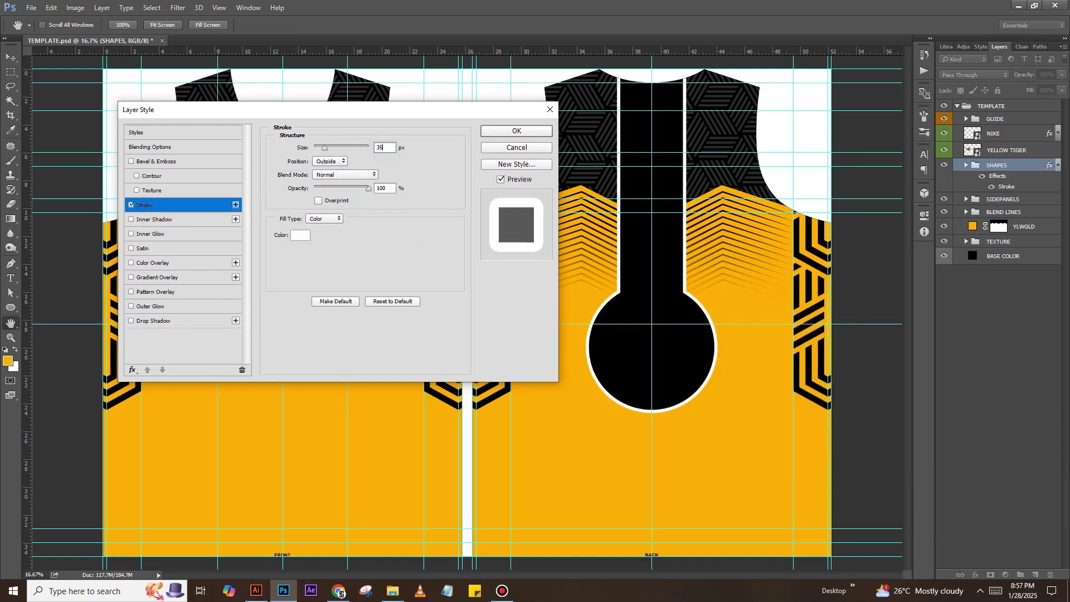
{"action": "double_click", "coordinate": [383, 148]}
{"action": "type", "text": "40"}
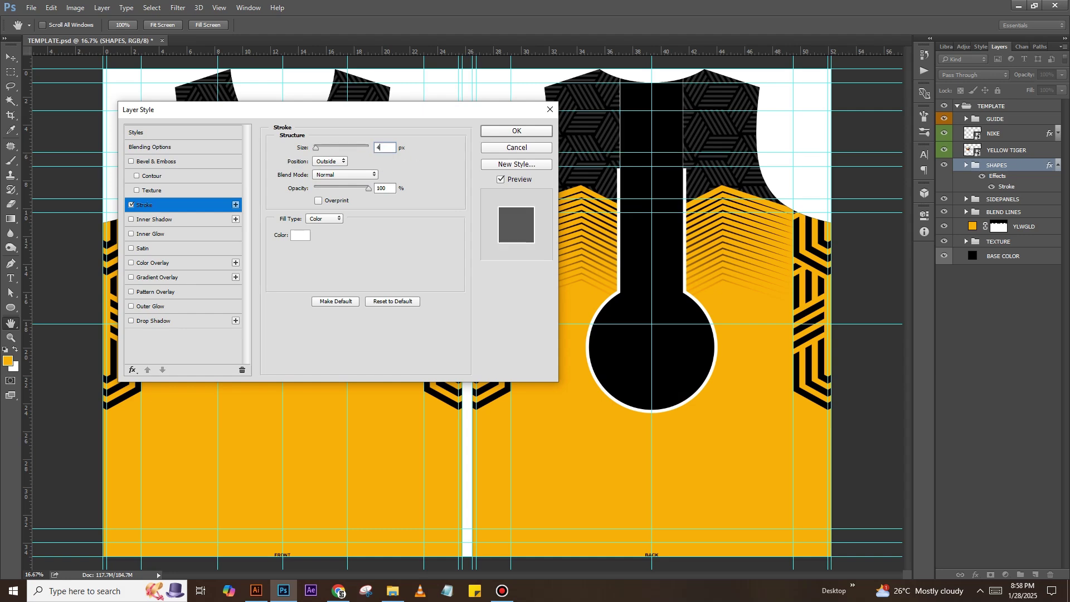
{"action": "left_click", "coordinate": [534, 131]}
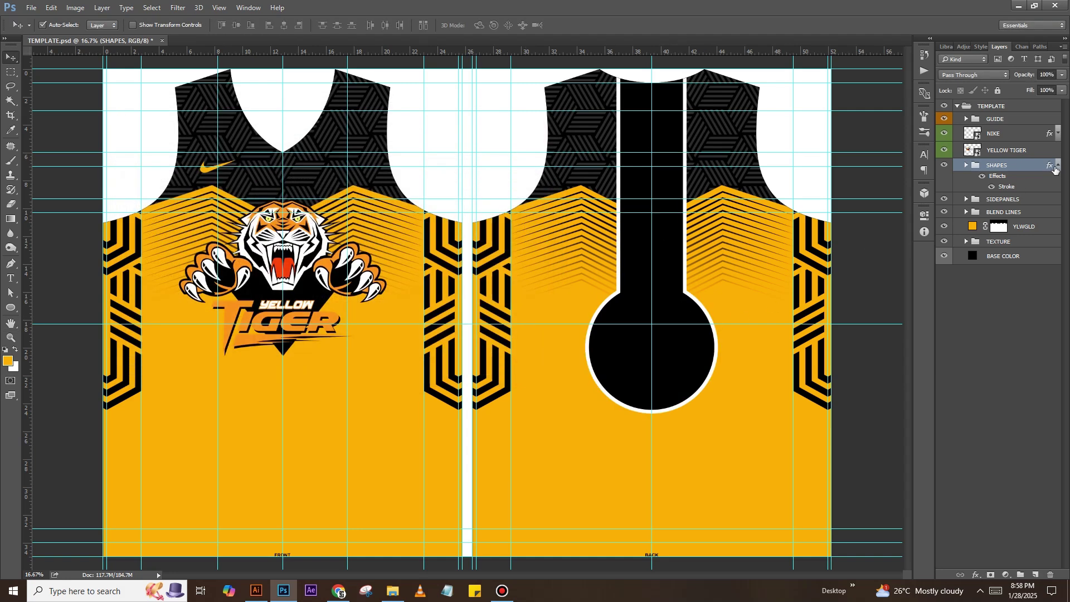
- Unlink the bar and circle, adjust the circle, relink them, and hide the guides
{"action": "left_click", "coordinate": [967, 166]}
{"action": "left_click", "coordinate": [1004, 179]}
{"action": "right_click", "coordinate": [1001, 196]}
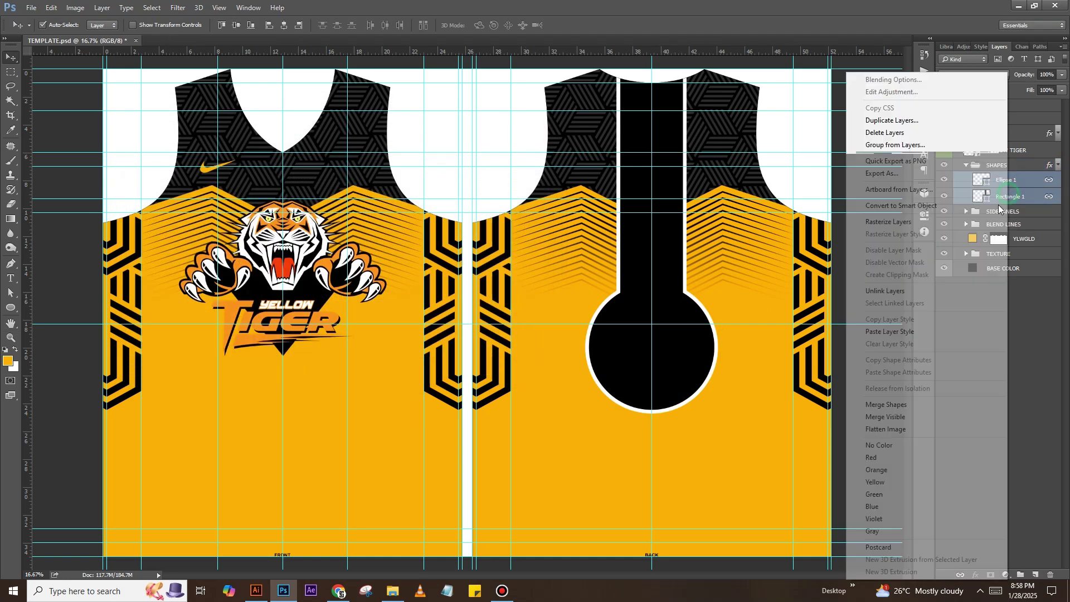
{"action": "left_click", "coordinate": [884, 291]}
{"action": "left_click", "coordinate": [1003, 179]}
{"action": "key", "text": "ctrl+t"}
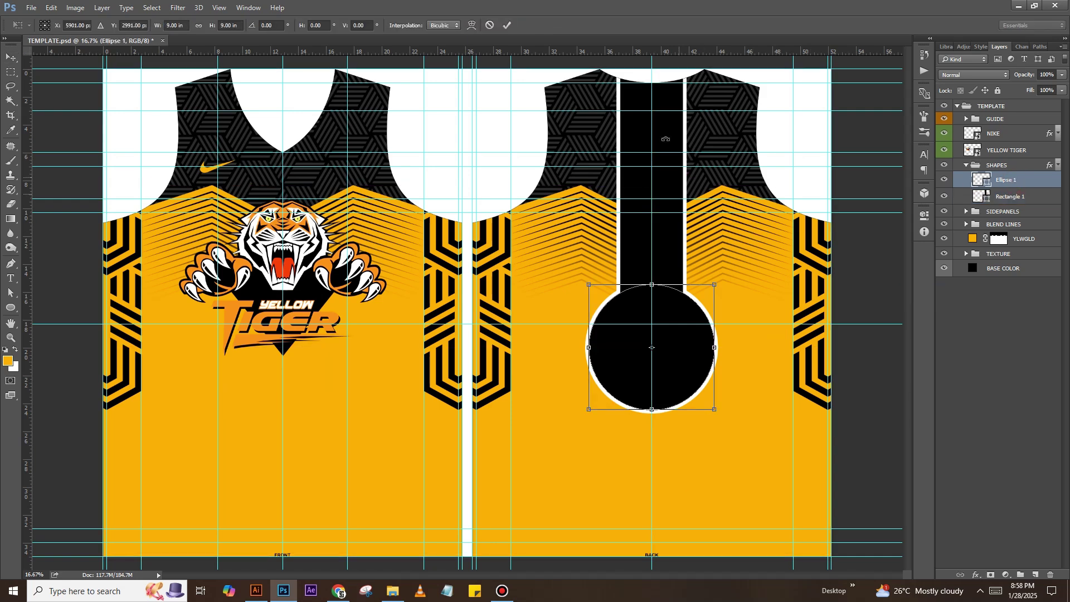
{"action": "left_click_drag", "start_coordinate": [695, 52], "coordinate": [692, 73]}
{"action": "key", "text": "Return"}
{"action": "left_click", "coordinate": [1010, 197], "text": "shift"}
{"action": "right_click", "coordinate": [1011, 196]}
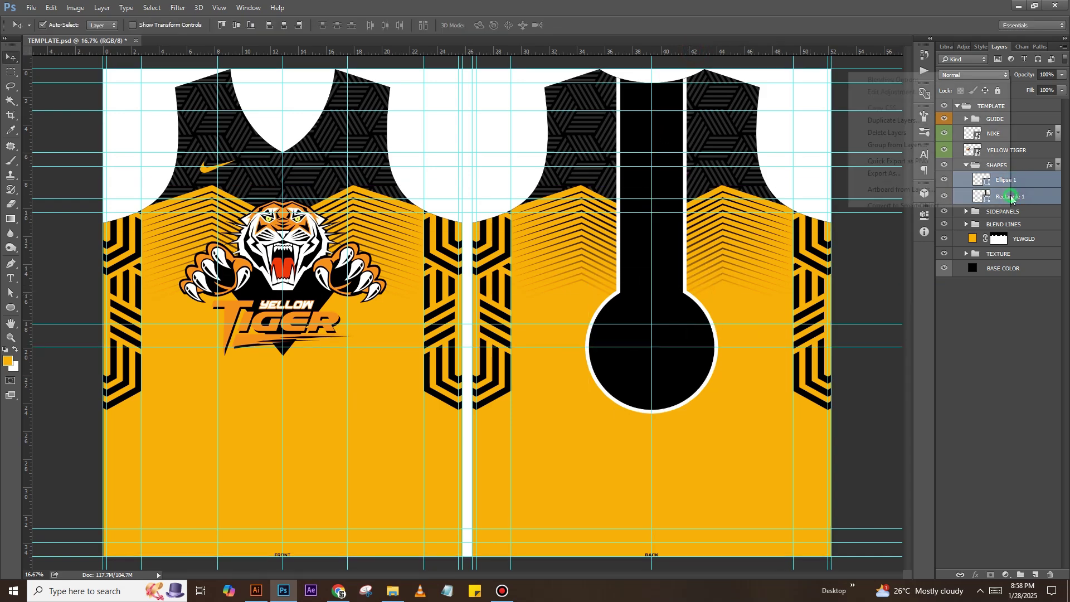
{"action": "left_click", "coordinate": [887, 291]}
{"action": "key", "text": "ctrl+semicolon"}
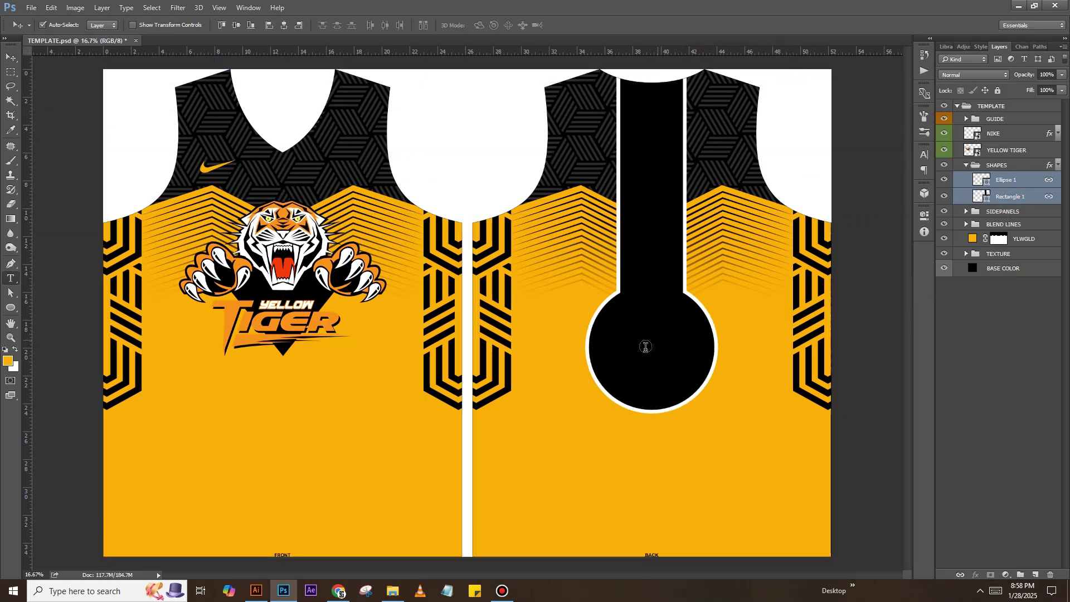
{"action": "left_click", "coordinate": [557, 408]}
- Add the number 32 above SHAPES and scale it into the back circle
{"action": "type", "text": "32"}
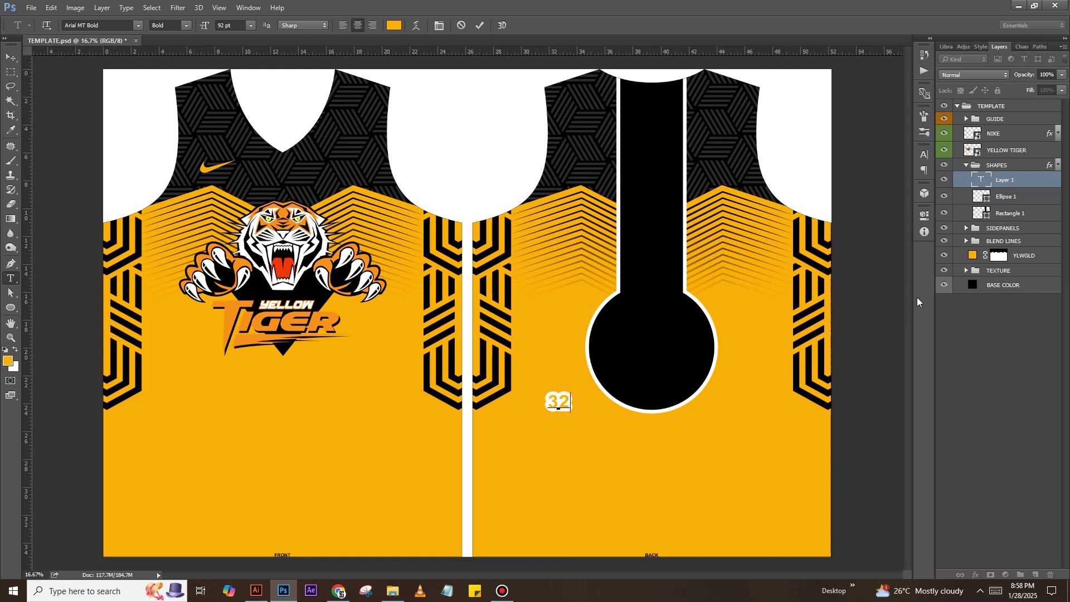
{"action": "left_click_drag", "start_coordinate": [1007, 182], "coordinate": [1015, 160]}
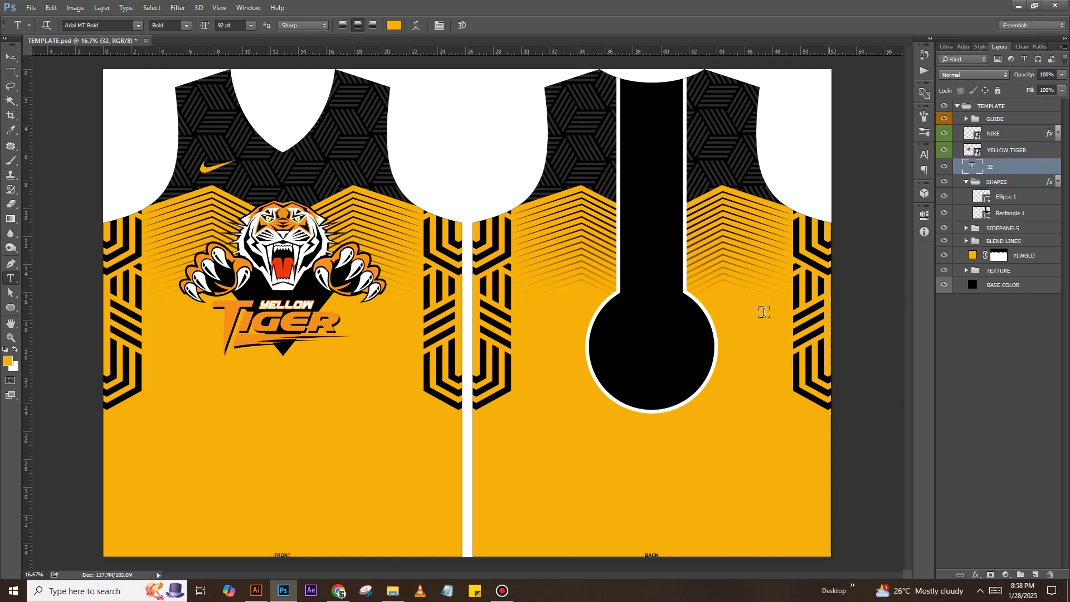
{"action": "key", "text": "ctrl+t"}
{"action": "left_click_drag", "start_coordinate": [571, 392], "coordinate": [597, 358]}
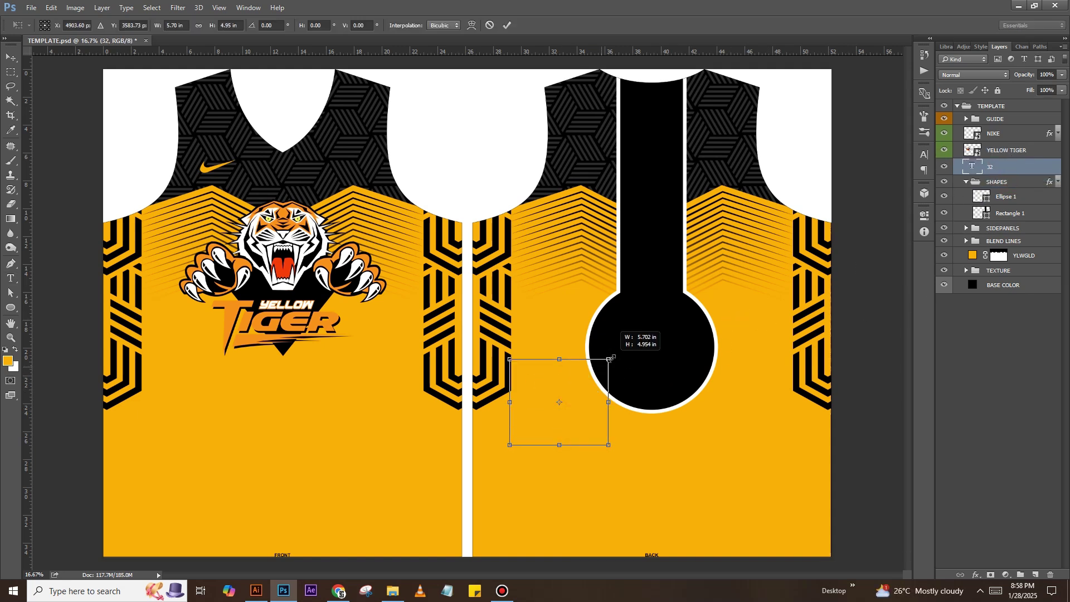
{"action": "left_click_drag", "start_coordinate": [581, 394], "coordinate": [672, 350]}
{"action": "key", "text": "Return"}
- Set the 32 in the NBA Bulls font with white colour
{"action": "key", "text": "t"}
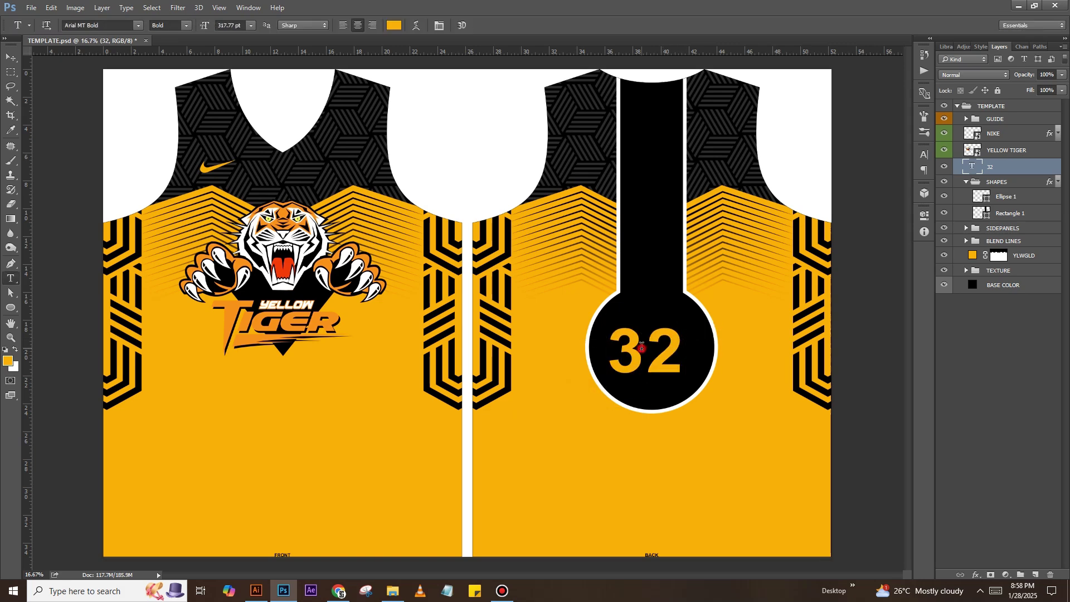
{"action": "double_click", "coordinate": [642, 348]}
{"action": "type", "text": "nba"}
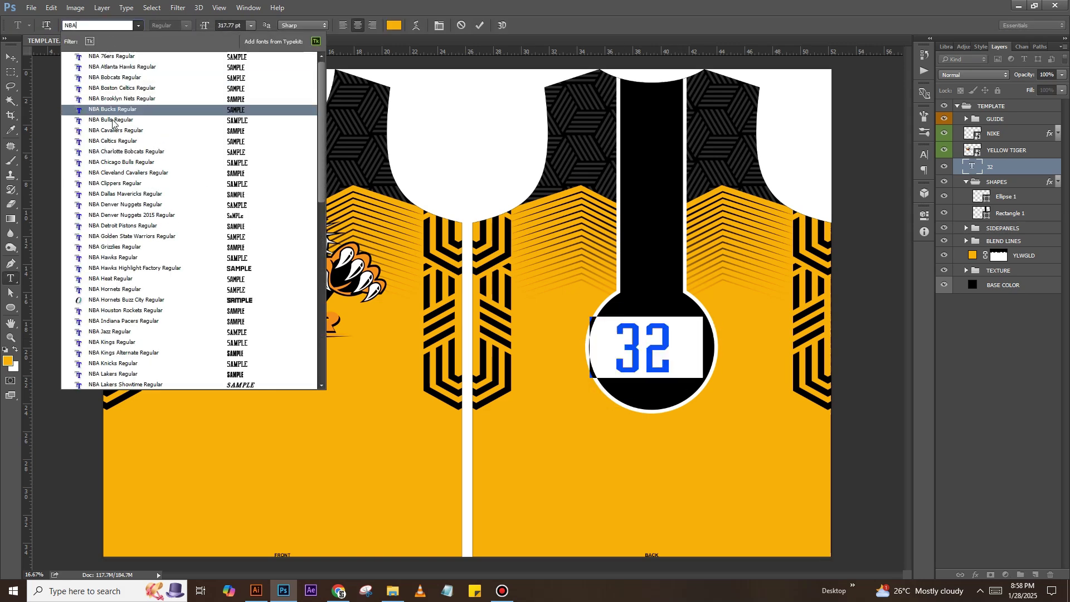
{"action": "left_click", "coordinate": [112, 122]}
{"action": "left_click", "coordinate": [394, 25]}
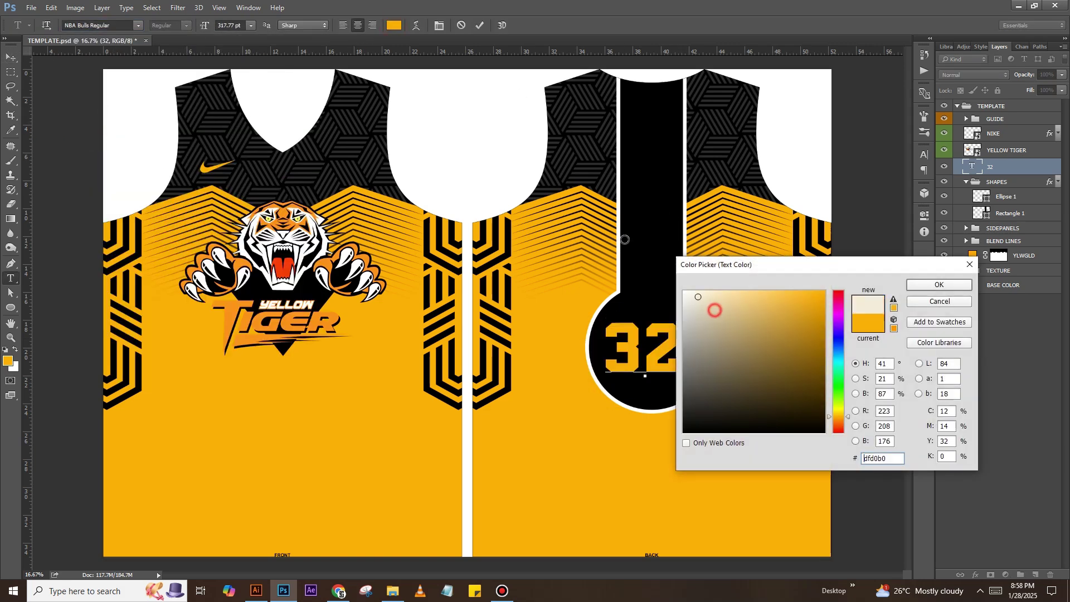
{"action": "left_click_drag", "start_coordinate": [715, 308], "coordinate": [688, 294]}
{"action": "left_click", "coordinate": [955, 287]}
{"action": "key", "text": "ctrl+Return"}
- Enlarge the 32's font size and centre it slightly lower in the circle
{"action": "key", "text": "v"}
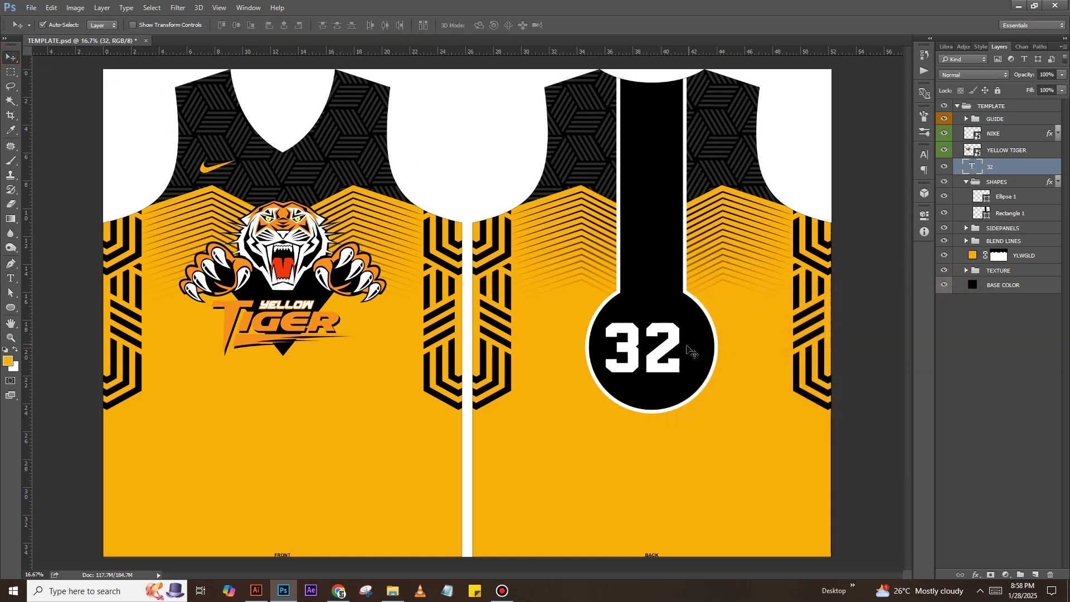
{"action": "left_click_drag", "start_coordinate": [662, 356], "coordinate": [669, 357]}
{"action": "key", "text": "ctrl+semicolon"}
{"action": "double_click", "coordinate": [669, 359]}
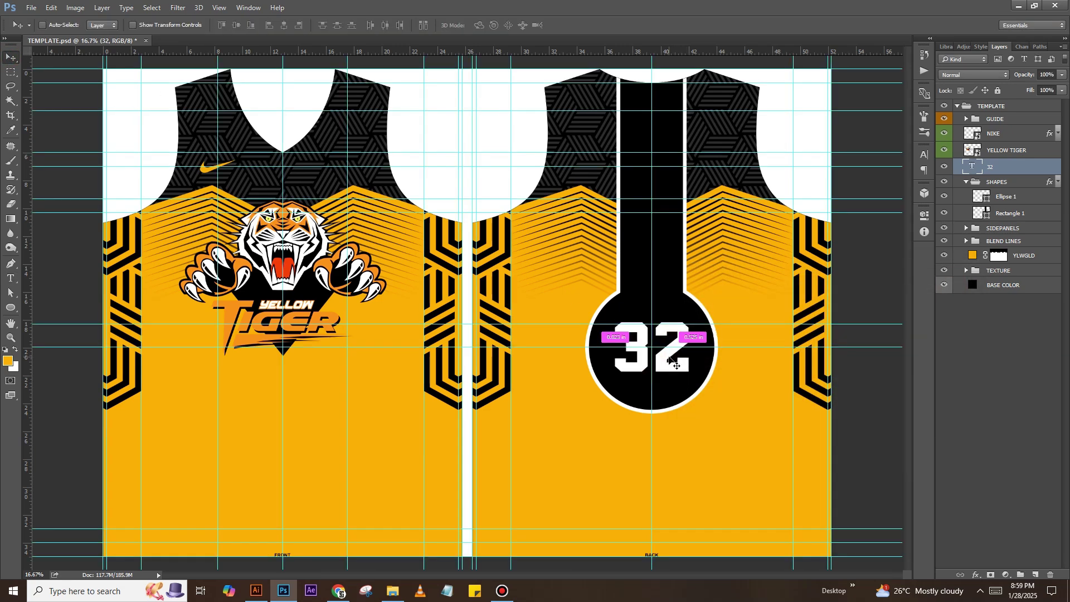
{"action": "key", "text": "ctrl+a"}
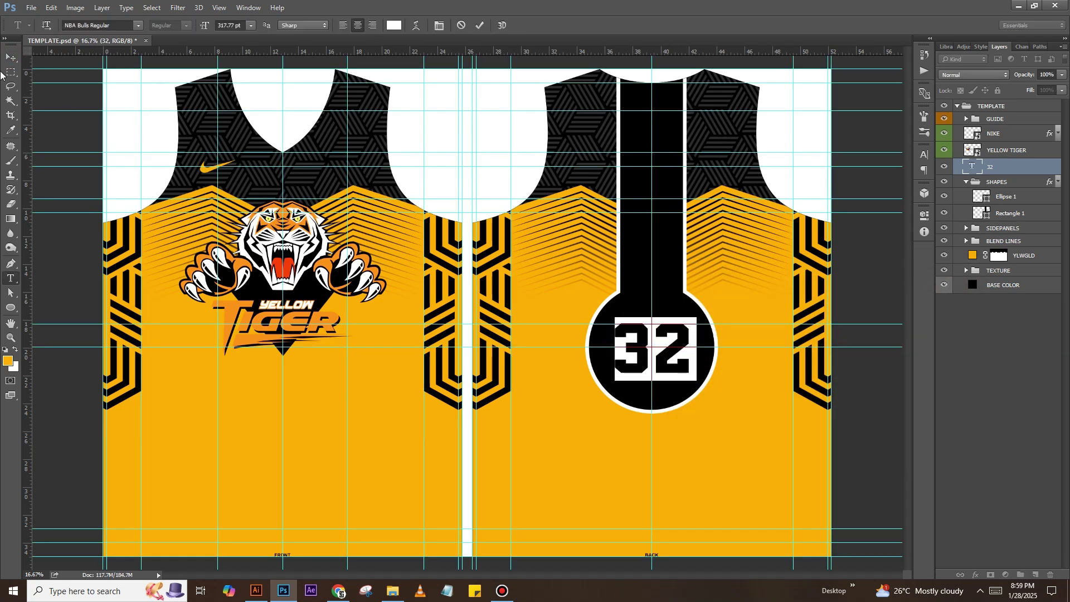
{"action": "key", "text": "ctrl+shift+period"}
{"action": "key", "text": "ctrl+shift+period"}
{"action": "key", "text": "ctrl+shift+period"}
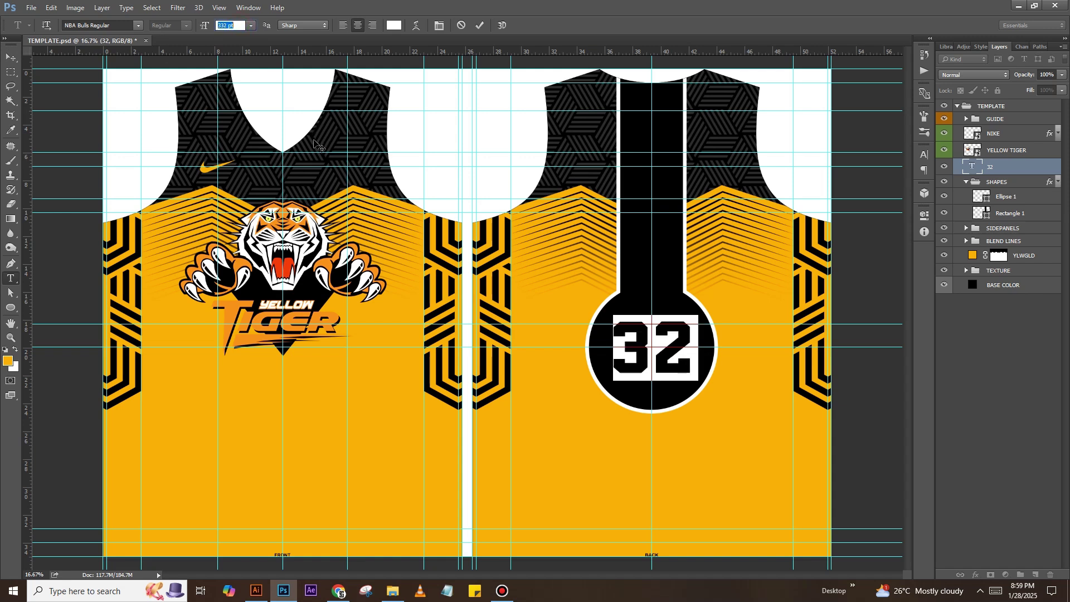
{"action": "key", "text": "ctrl+shift+period"}
{"action": "key", "text": "ctrl+shift+period"}
{"action": "key", "text": "ctrl+shift+period"}
{"action": "key", "text": "ctrl+shift+period"}
{"action": "key", "text": "ctrl+shift+period"}
{"action": "key", "text": "ctrl+shift+period"}
{"action": "key", "text": "ctrl+shift+period"}
{"action": "key", "text": "ctrl+shift+period"}
{"action": "key", "text": "ctrl+shift+period"}
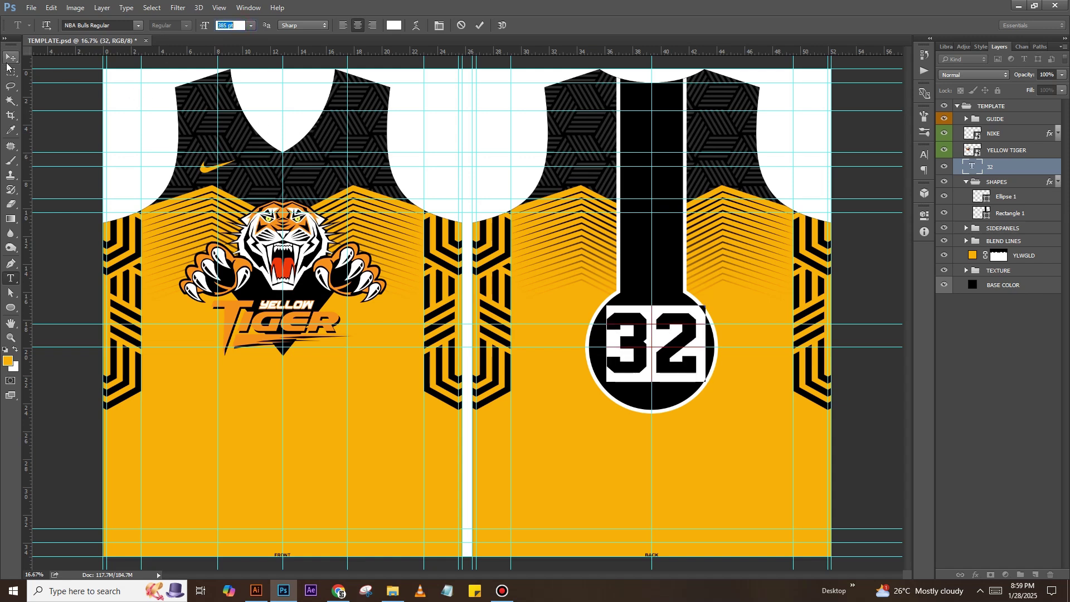
{"action": "left_click", "coordinate": [6, 60]}
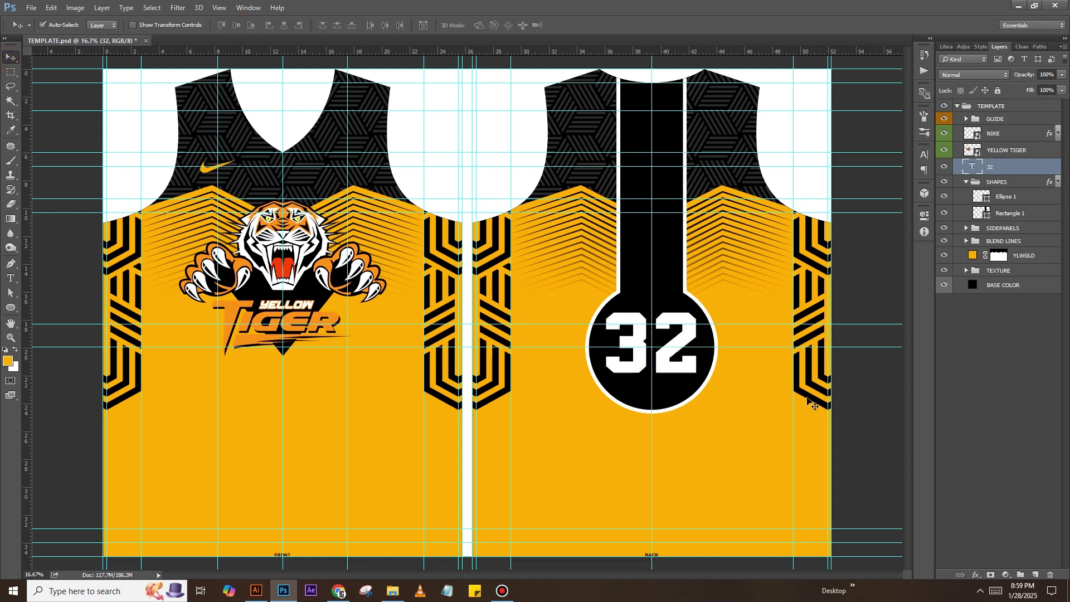
{"action": "key", "text": "ctrl+semicolon"}
{"action": "left_click_drag", "start_coordinate": [677, 368], "coordinate": [678, 372]}
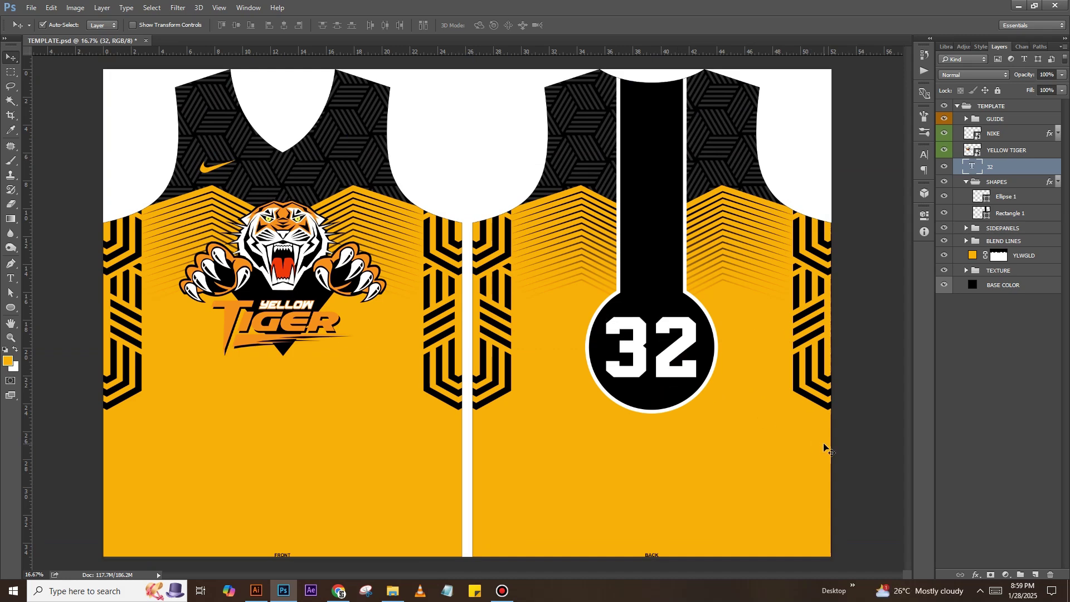
- Start top-aligned vertical text 'SHR' down the back stripe
{"action": "key", "text": "t"}
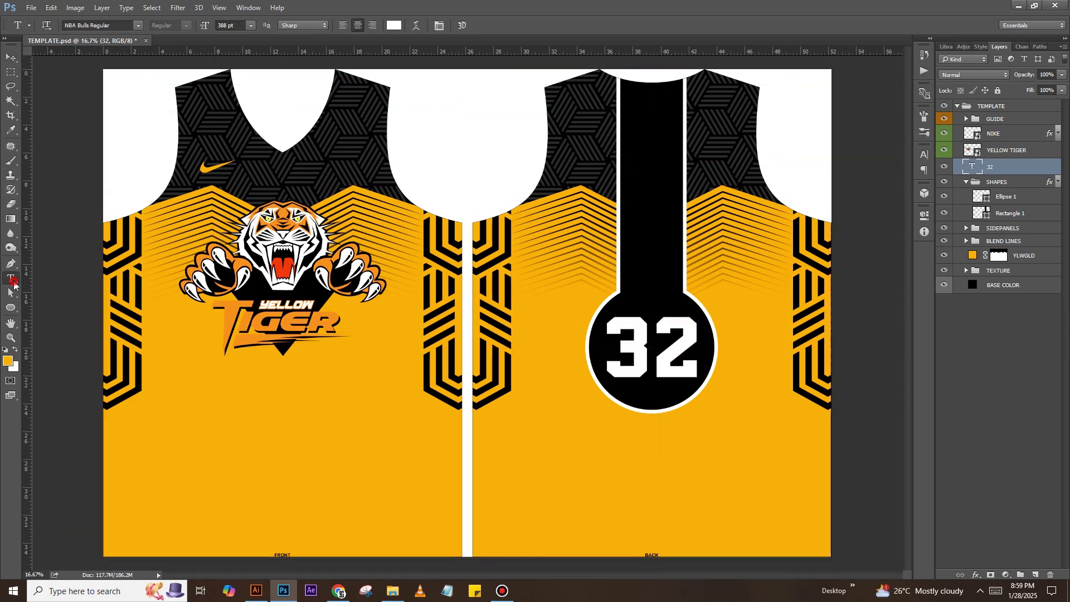
{"action": "left_click", "coordinate": [14, 286]}
{"action": "left_click", "coordinate": [50, 291]}
{"action": "left_click", "coordinate": [651, 137]}
{"action": "type", "text": "SHR"}
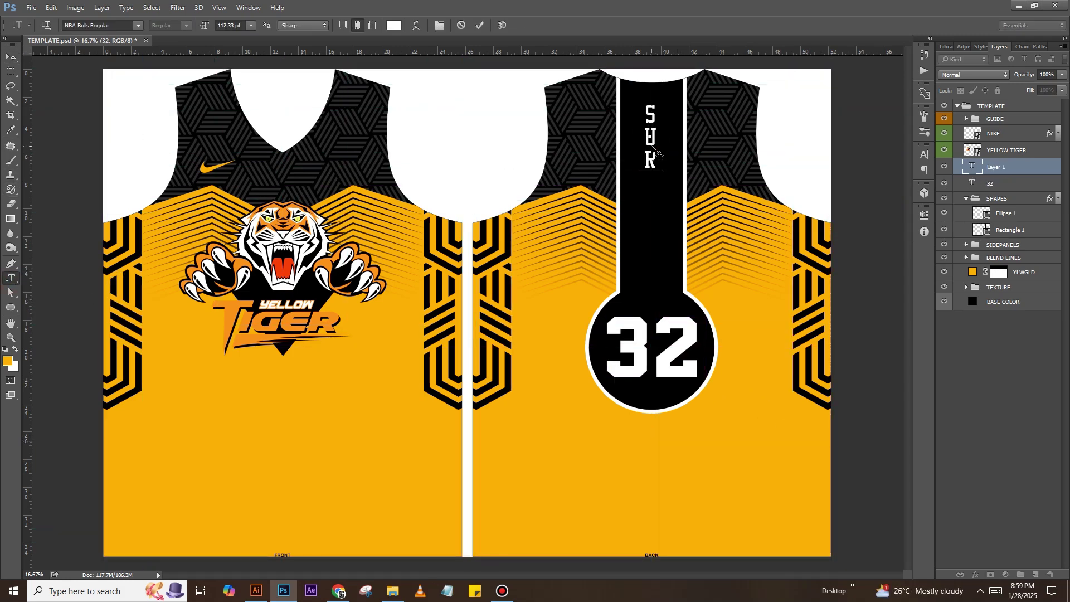
{"action": "key", "text": "ctrl+a"}
{"action": "left_click", "coordinate": [343, 27]}
{"action": "left_click", "coordinate": [648, 188]}
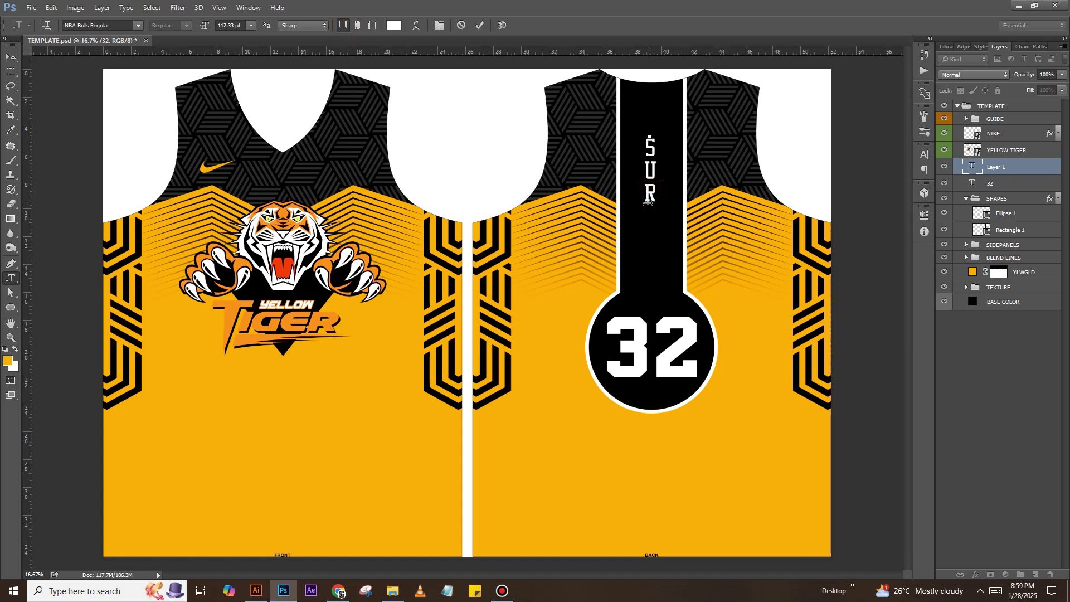
- Commit and confirm the SURNAME vertical text on the back stripe
{"action": "left_click", "coordinate": [11, 57]}
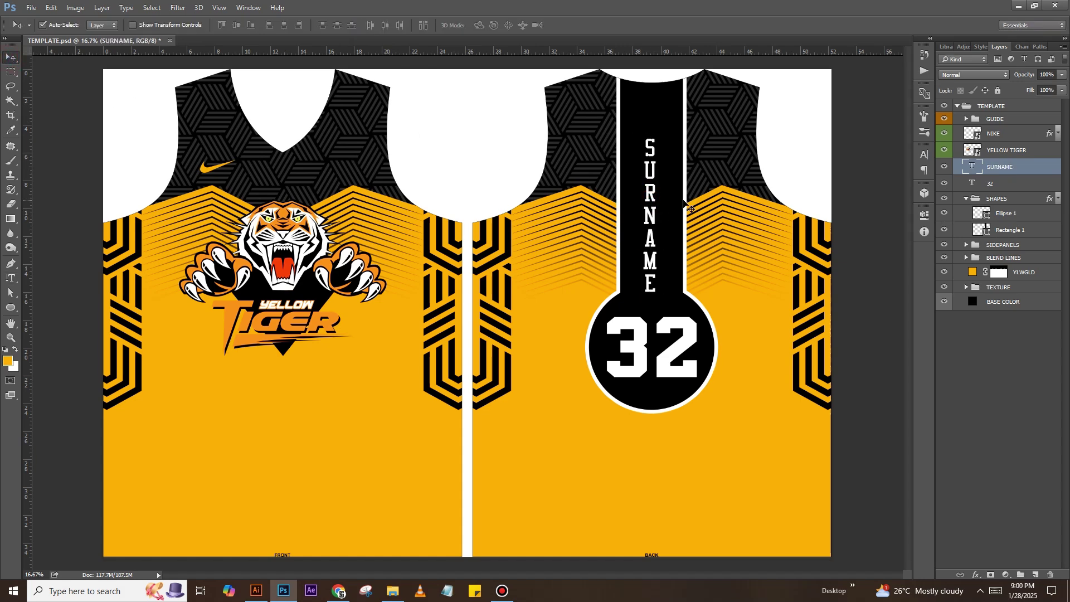
{"action": "key", "text": "ctrl+semicolon"}
{"action": "key", "text": "ctrl+t"}
{"action": "key", "text": "Return"}
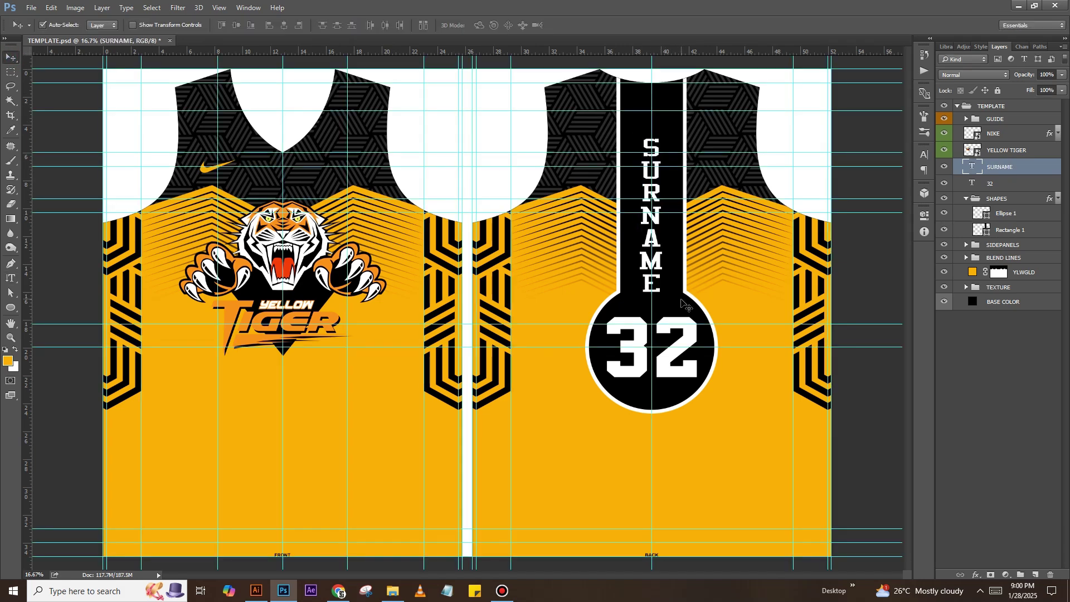
{"action": "key", "text": "ctrl+semicolon"}
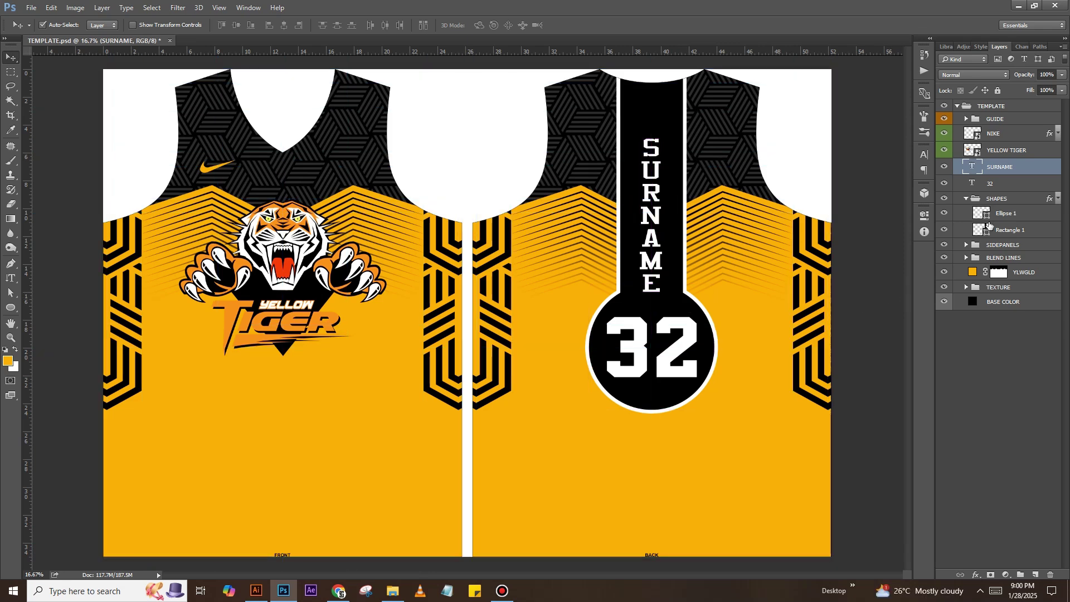
- Label SURNAME/32/SHAPES red, SIDEPANELS/BLEND LINES blue, and YLWGLD/TEXTURE violet
{"action": "left_click", "coordinate": [998, 183], "text": "shift"}
{"action": "right_click", "coordinate": [944, 175]}
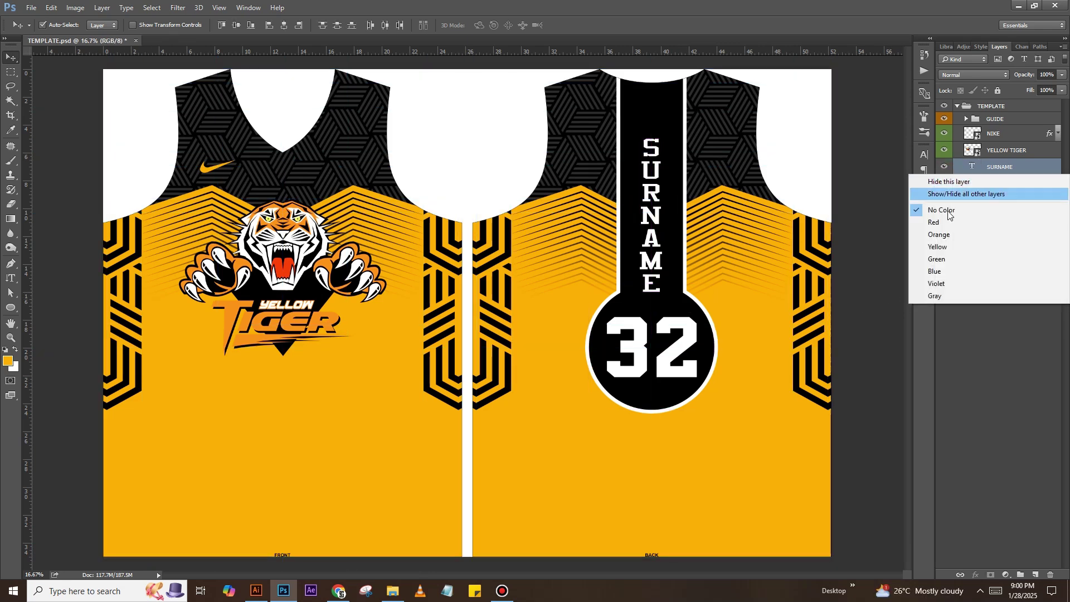
{"action": "left_click", "coordinate": [933, 222]}
{"action": "left_click", "coordinate": [953, 212]}
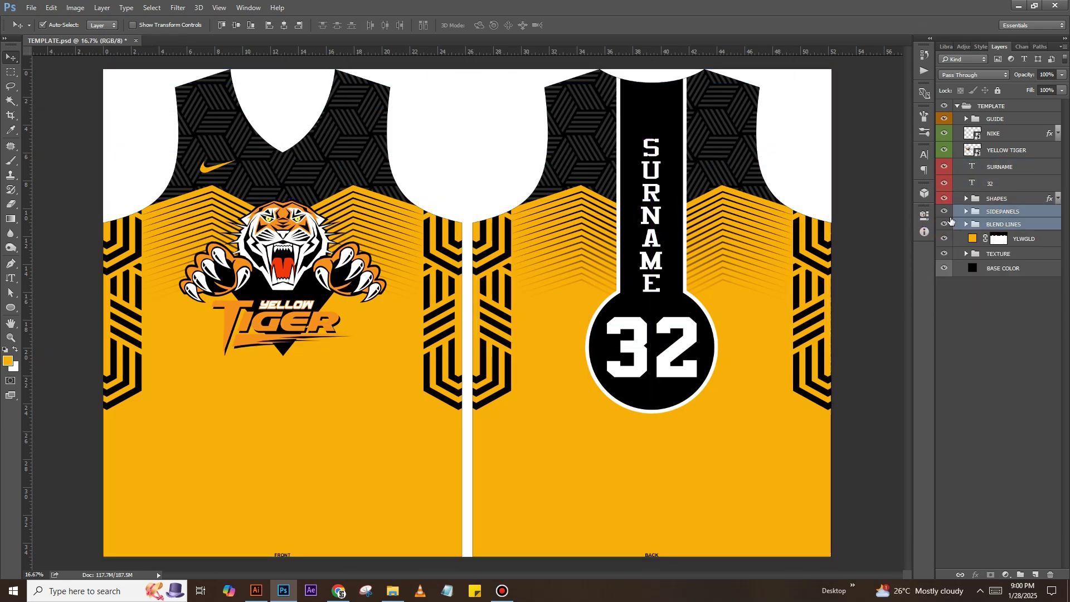
{"action": "right_click", "coordinate": [952, 222]}
{"action": "left_click", "coordinate": [958, 314]}
{"action": "left_click", "coordinate": [965, 244]}
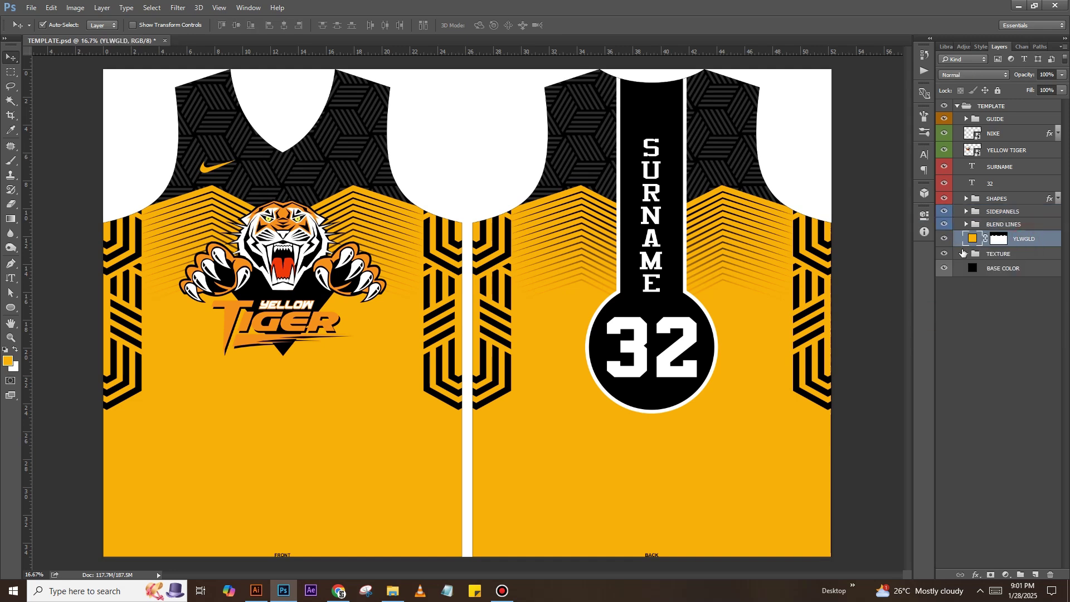
{"action": "left_click", "coordinate": [965, 254], "text": "shift"}
{"action": "right_click", "coordinate": [948, 254]}
{"action": "left_click", "coordinate": [985, 350]}
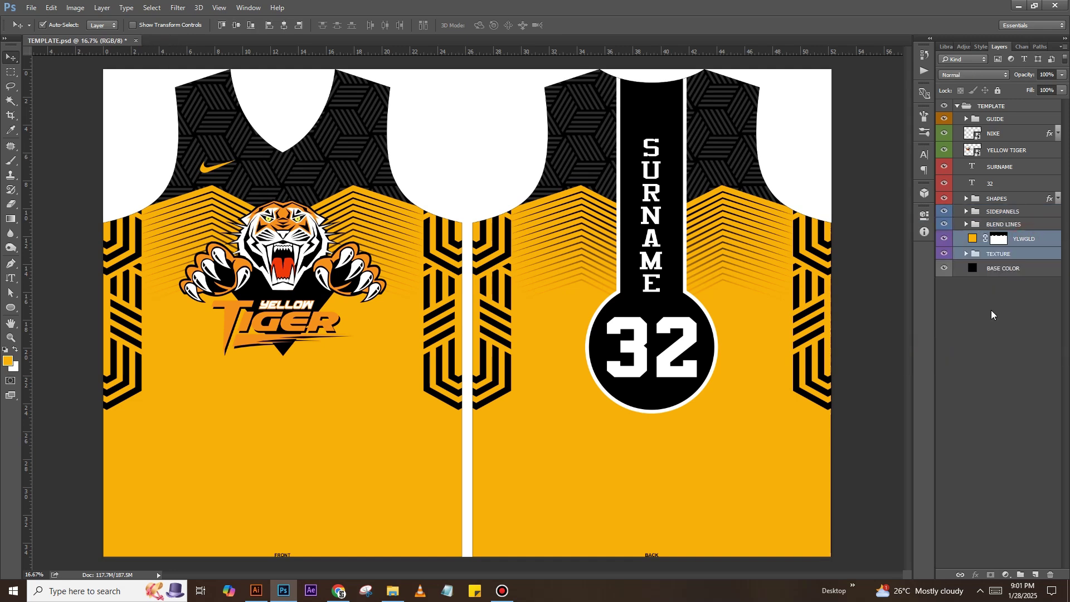
{"action": "left_click", "coordinate": [992, 315]}
- Hide the GUIDE layer and stamp a merged copy of the visible design above NIKE
{"action": "left_click", "coordinate": [945, 118]}
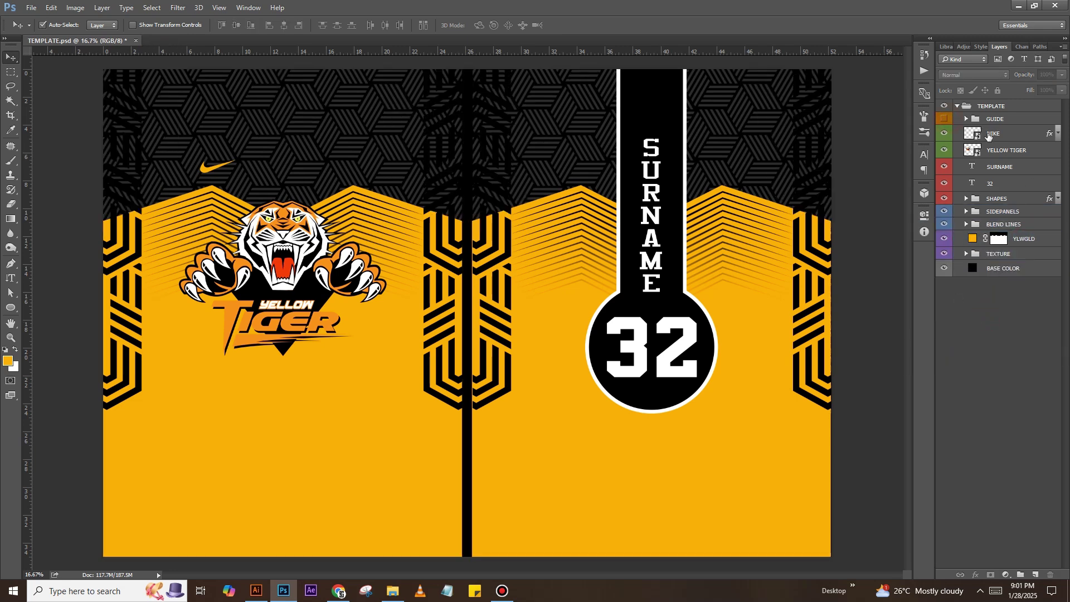
{"action": "left_click", "coordinate": [988, 137]}
{"action": "key", "text": "ctrl+alt+shift+e"}
{"action": "key", "text": "ctrl+semicolon"}
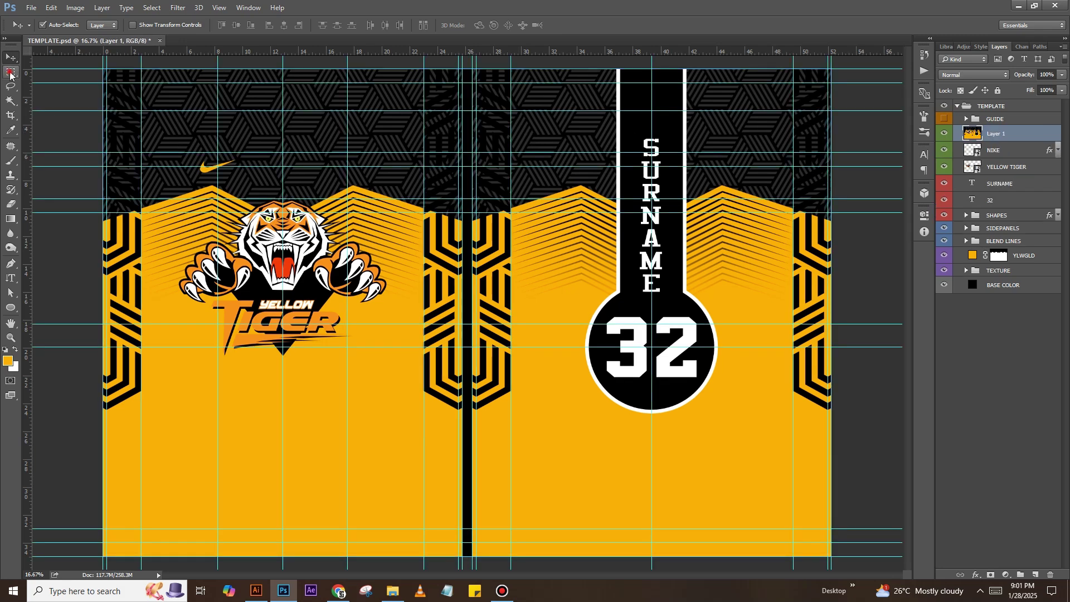
- Cut the front and back panels onto separate layers and delete the emptied merged layer
{"action": "left_click", "coordinate": [10, 73]}
{"action": "left_click_drag", "start_coordinate": [104, 69], "coordinate": [463, 556]}
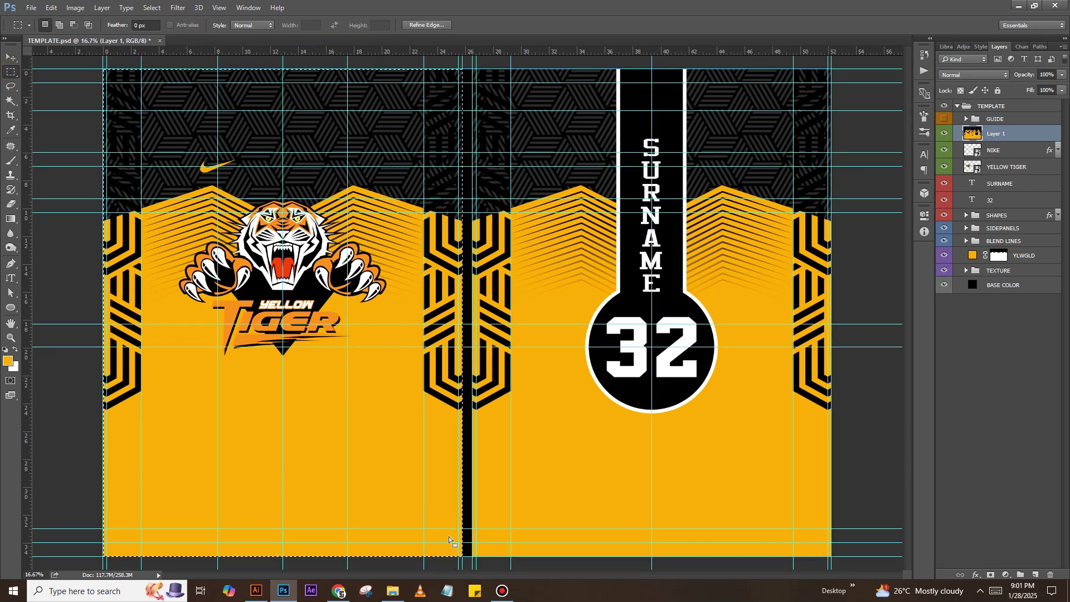
{"action": "key", "text": "ctrl+shift+j"}
{"action": "left_click", "coordinate": [998, 150]}
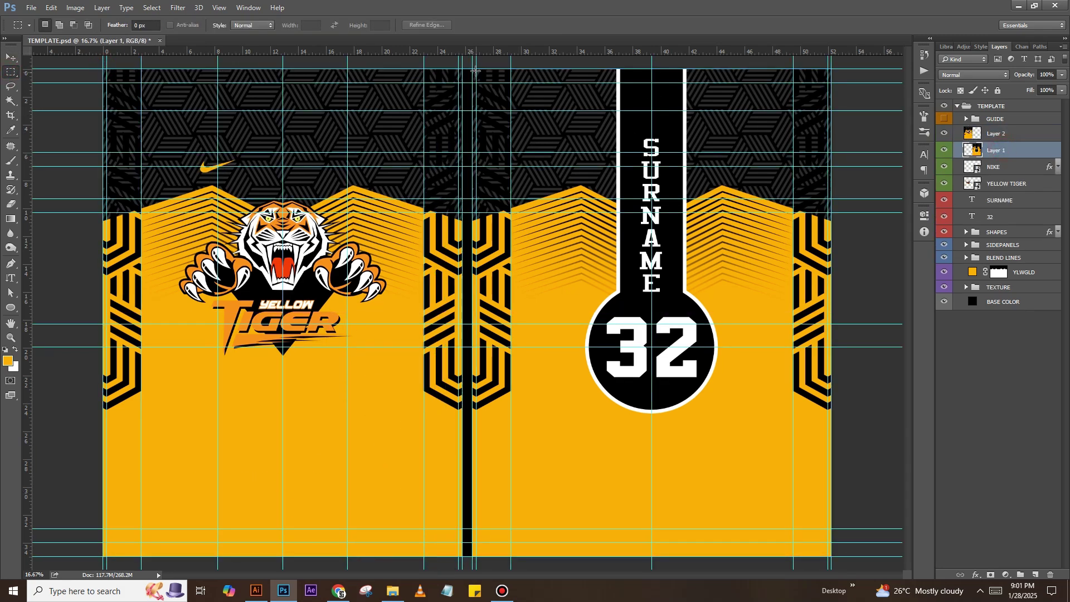
{"action": "left_click_drag", "start_coordinate": [472, 69], "coordinate": [831, 557]}
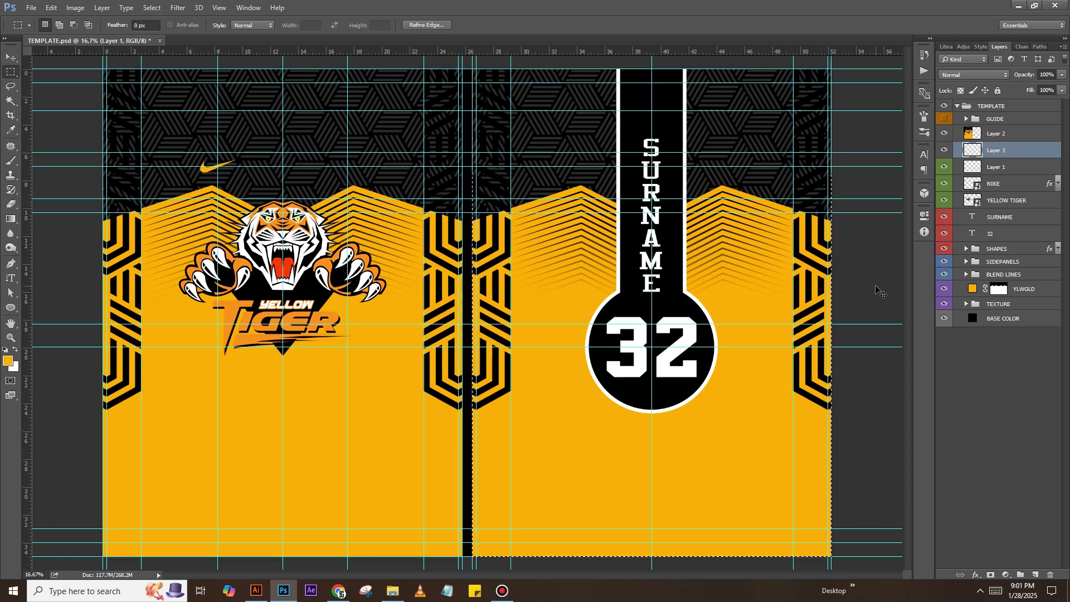
{"action": "key", "text": "ctrl+shift+j"}
{"action": "left_click", "coordinate": [998, 167]}
{"action": "key", "text": "v"}
{"action": "key", "text": "Delete"}
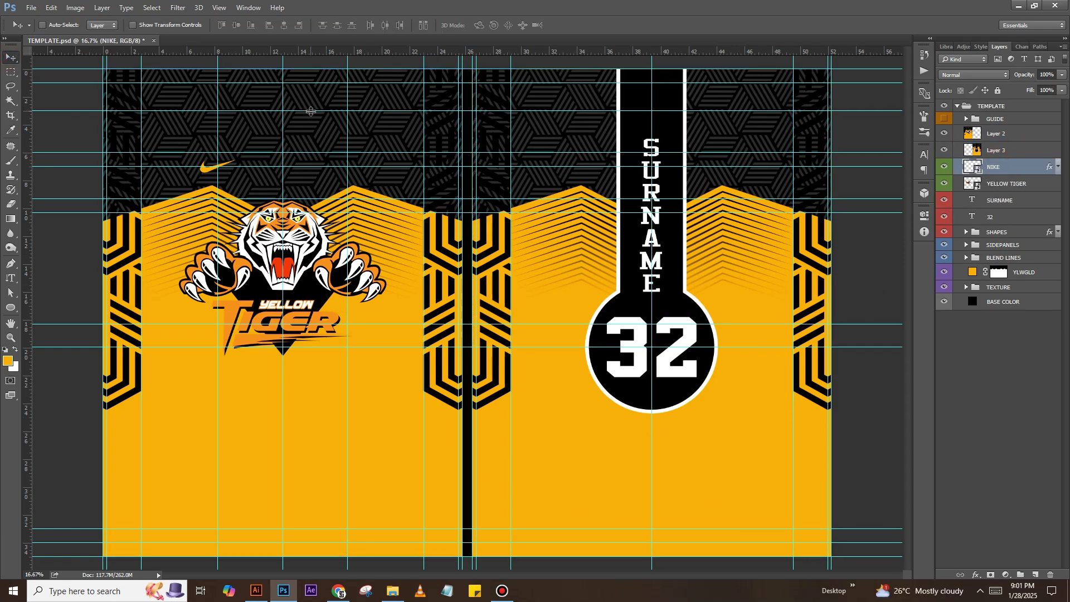
{"action": "key", "text": "ctrl+semicolon"}
- Open JERSEY MOCKUP from FREE FILES and its design smart object
{"action": "left_click", "coordinate": [401, 600]}
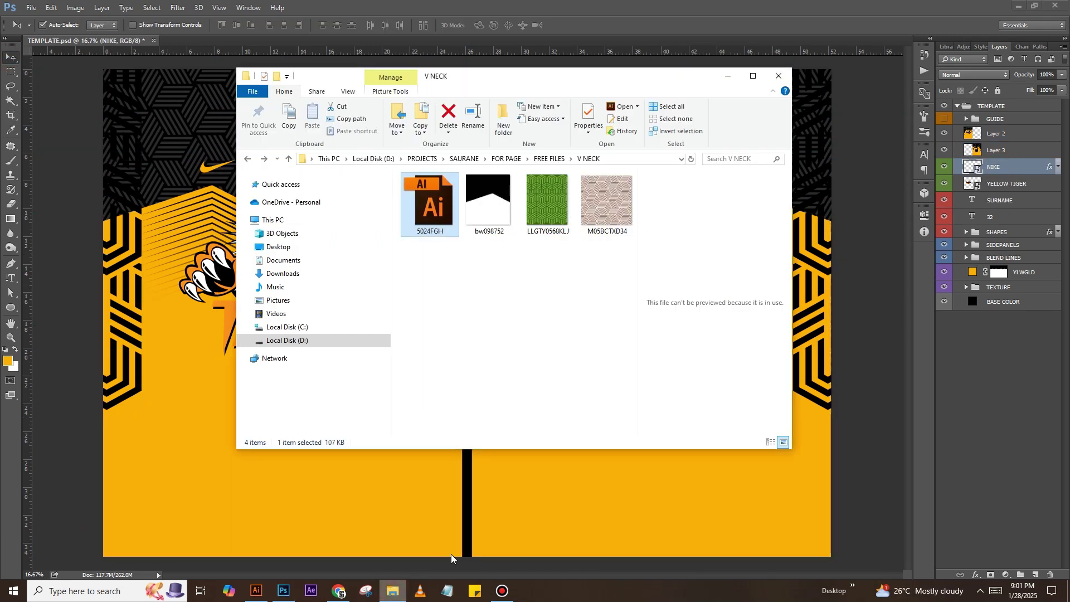
{"action": "left_click", "coordinate": [547, 159]}
{"action": "double_click", "coordinate": [440, 226]}
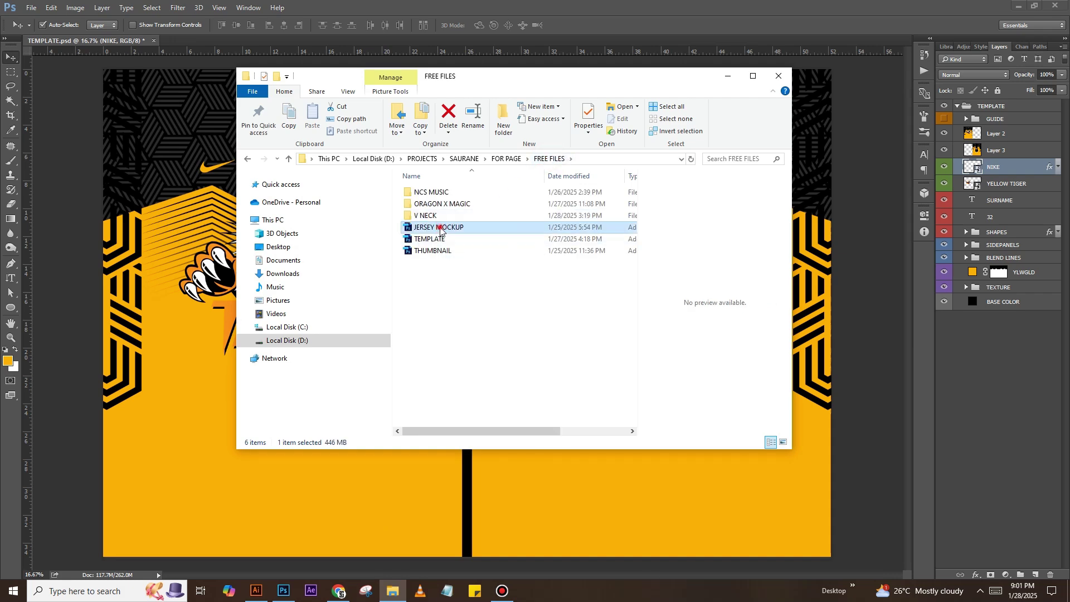
{"action": "double_click", "coordinate": [981, 179]}
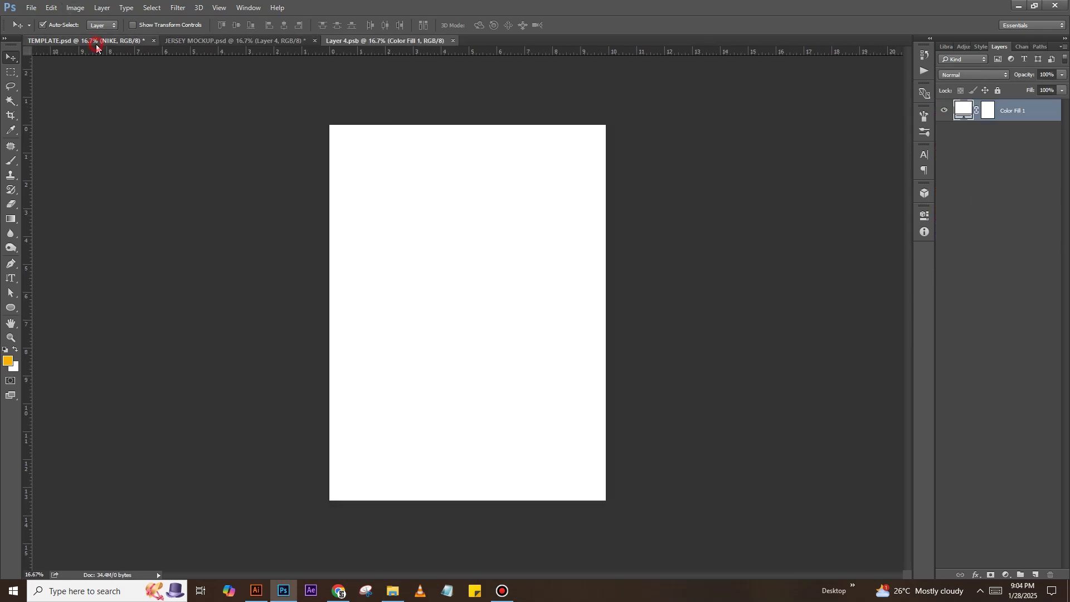
- Duplicate the TEMPLATE front panel layer into the mockup's front smart object
{"action": "left_click", "coordinate": [90, 41]}
{"action": "left_click", "coordinate": [377, 241]}
{"action": "right_click", "coordinate": [1002, 139]}
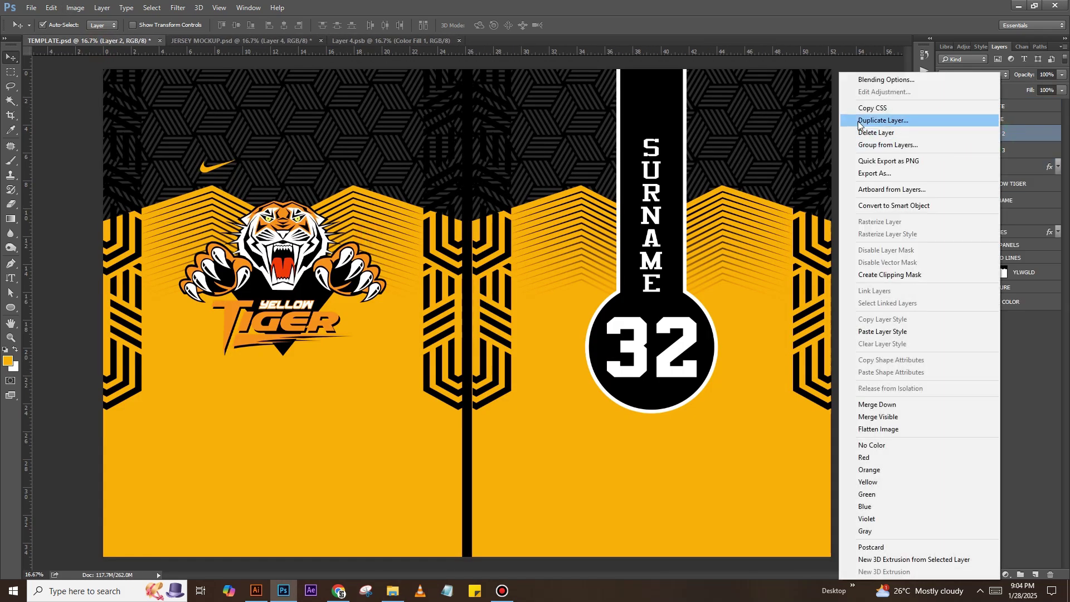
{"action": "left_click", "coordinate": [892, 120]}
{"action": "left_click", "coordinate": [435, 223]}
{"action": "left_click", "coordinate": [398, 252]}
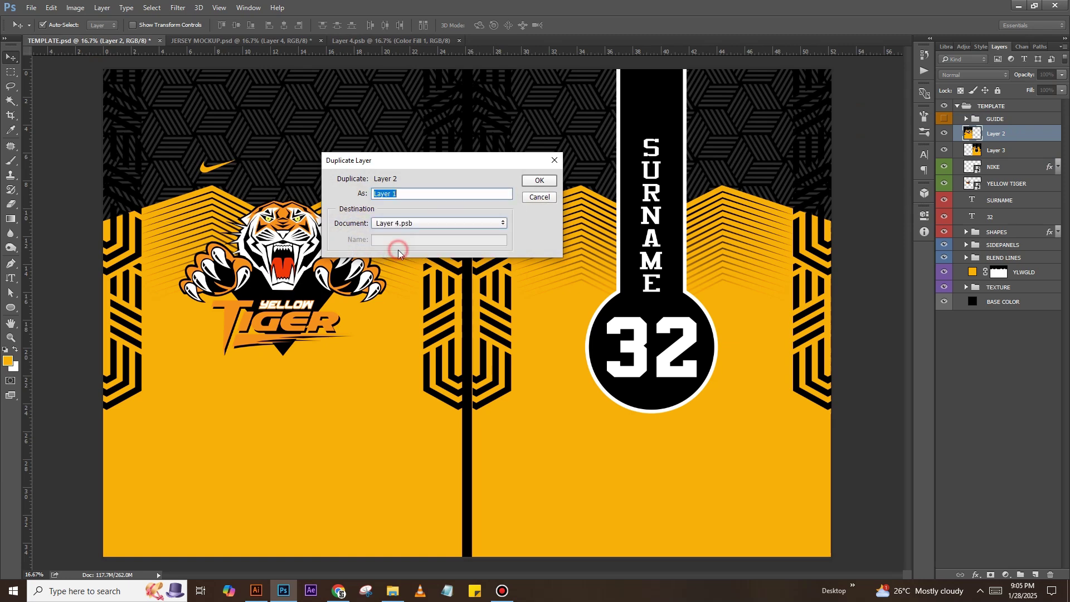
{"action": "left_click", "coordinate": [541, 181]}
- Scale the tiger design to fill the front canvas, save, and view the jersey mockup
{"action": "key", "text": "ctrl+t"}
{"action": "left_click_drag", "start_coordinate": [691, 126], "coordinate": [604, 222]}
{"action": "left_click_drag", "start_coordinate": [530, 262], "coordinate": [524, 203]}
{"action": "key", "text": "Return"}
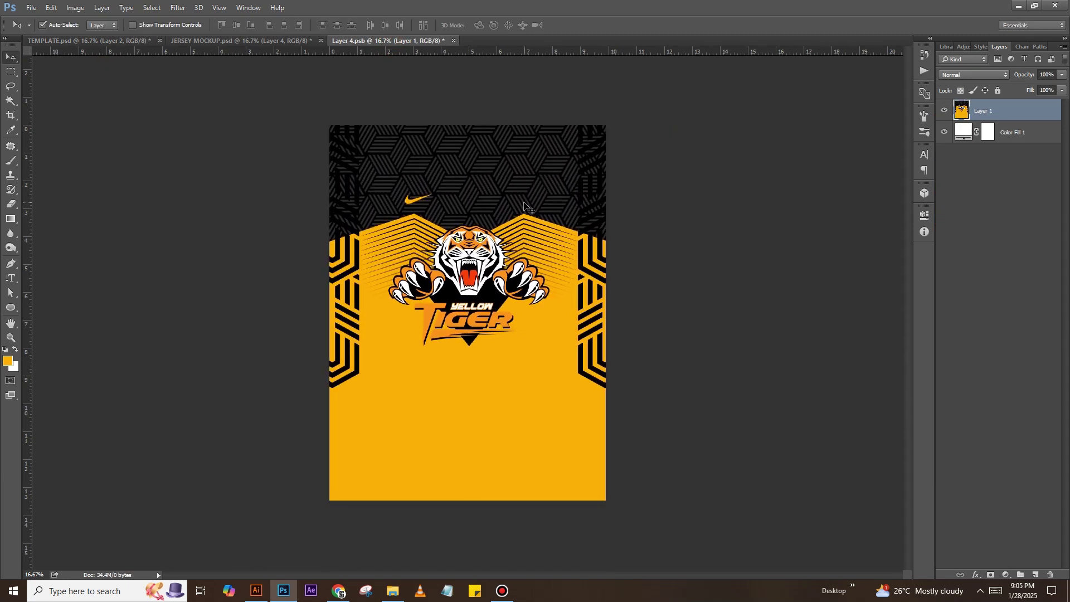
{"action": "key", "text": "ctrl+s"}
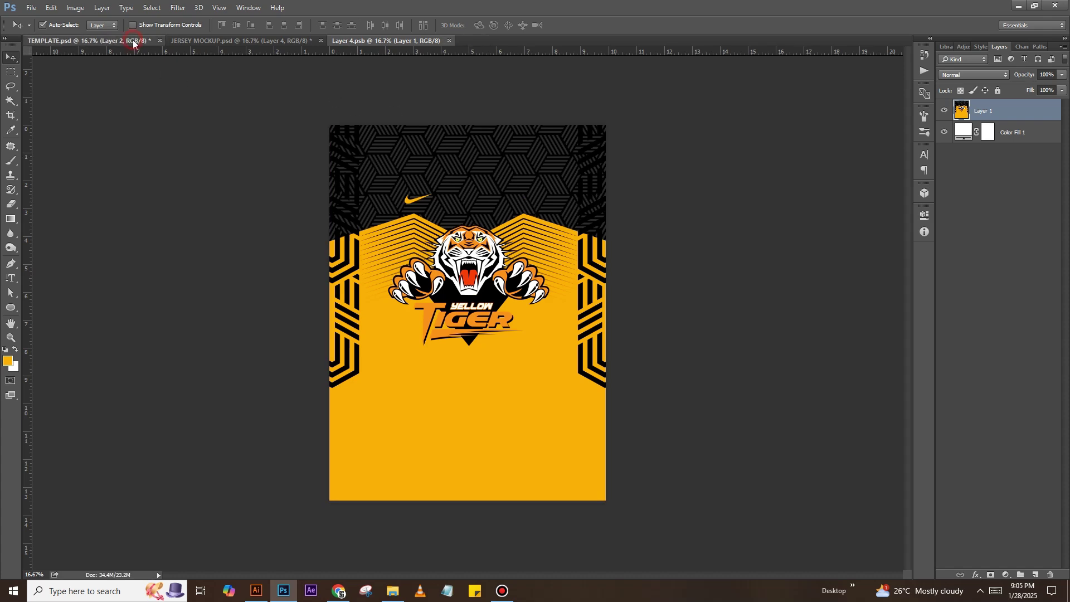
{"action": "left_click", "coordinate": [134, 42]}
{"action": "left_click", "coordinate": [263, 41]}
- Make the front neckline rectangle black (#000000), then save and close it
{"action": "left_click", "coordinate": [987, 161]}
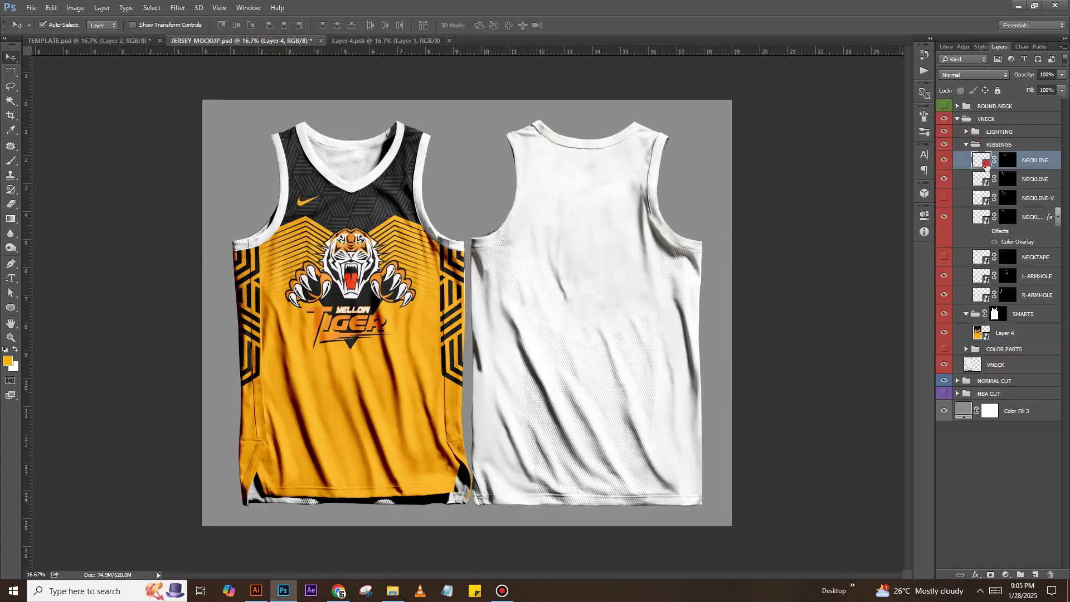
{"action": "double_click", "coordinate": [987, 161]}
{"action": "double_click", "coordinate": [960, 119]}
{"action": "type", "text": "000000"}
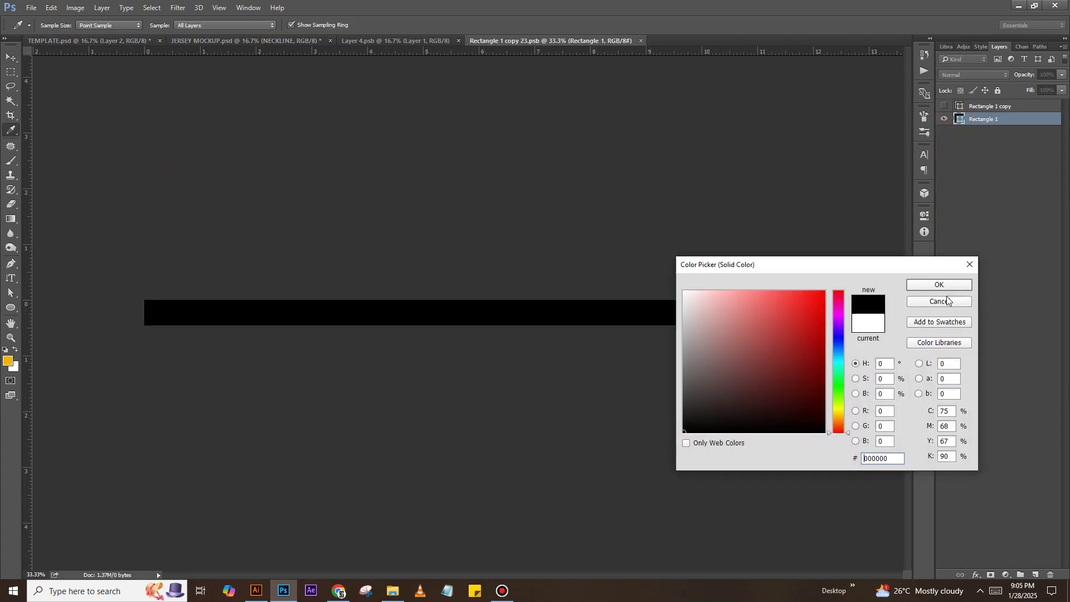
{"action": "left_click", "coordinate": [948, 286]}
{"action": "key", "text": "ctrl+s"}
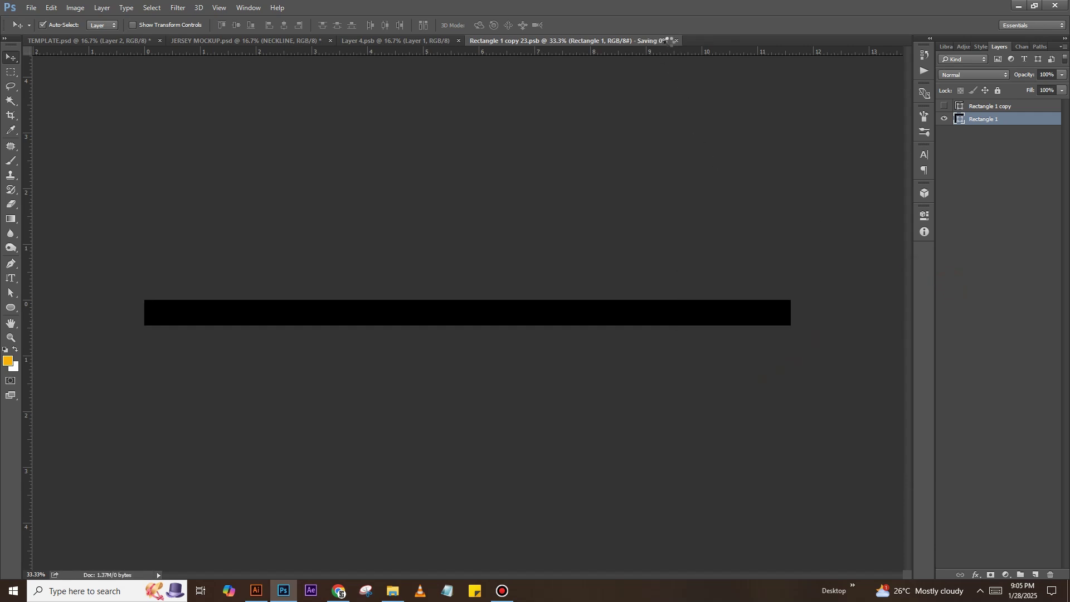
{"action": "left_click", "coordinate": [641, 40]}
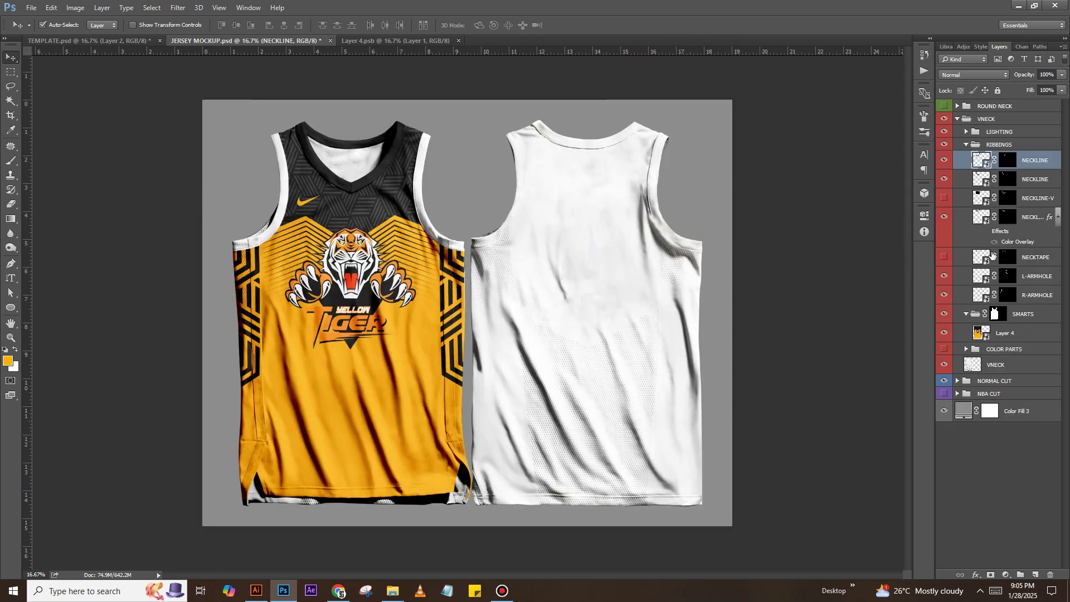
- Make the left armhole rectangle black (#000000), then save and close it
{"action": "double_click", "coordinate": [983, 277]}
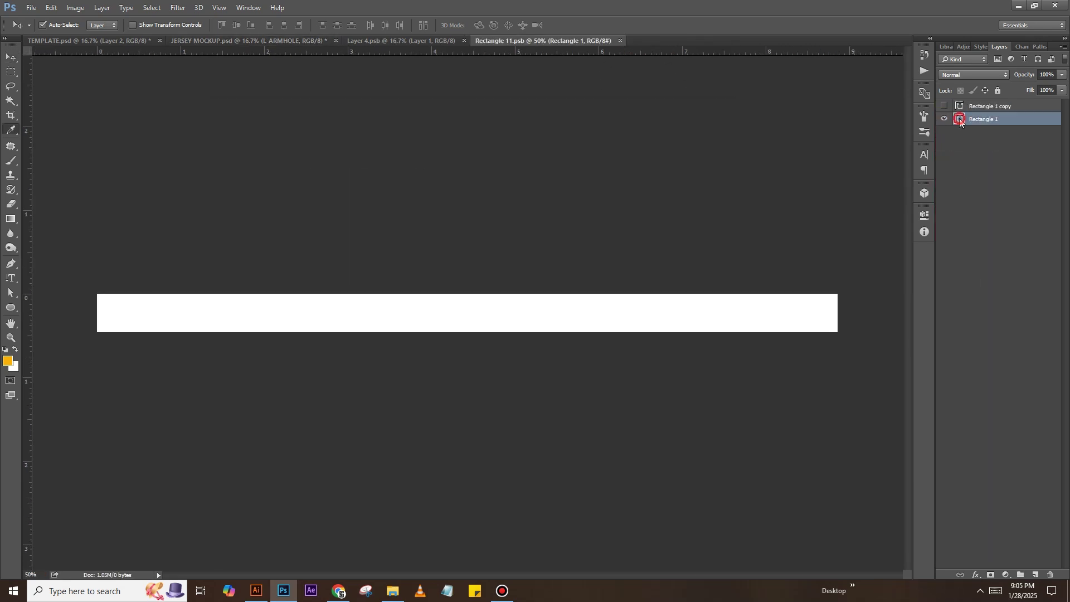
{"action": "double_click", "coordinate": [961, 121]}
{"action": "type", "text": "000000"}
{"action": "left_click", "coordinate": [938, 283]}
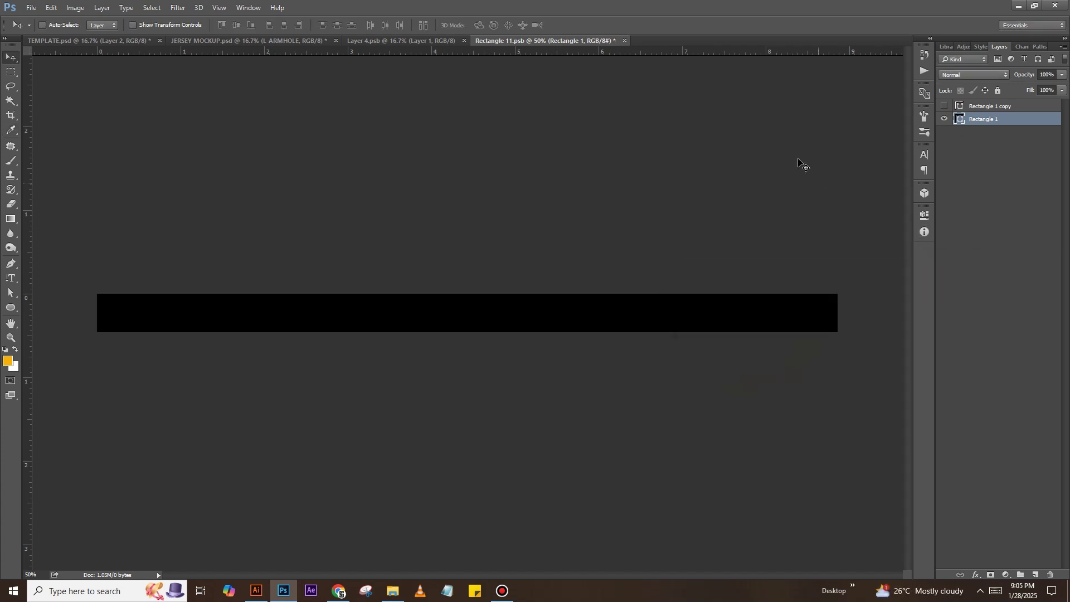
{"action": "key", "text": "ctrl+s"}
{"action": "left_click", "coordinate": [620, 40]}
- Close the front panel contents and expand the NORMAL CUT back RIBBINGS group
{"action": "left_click", "coordinate": [464, 41]}
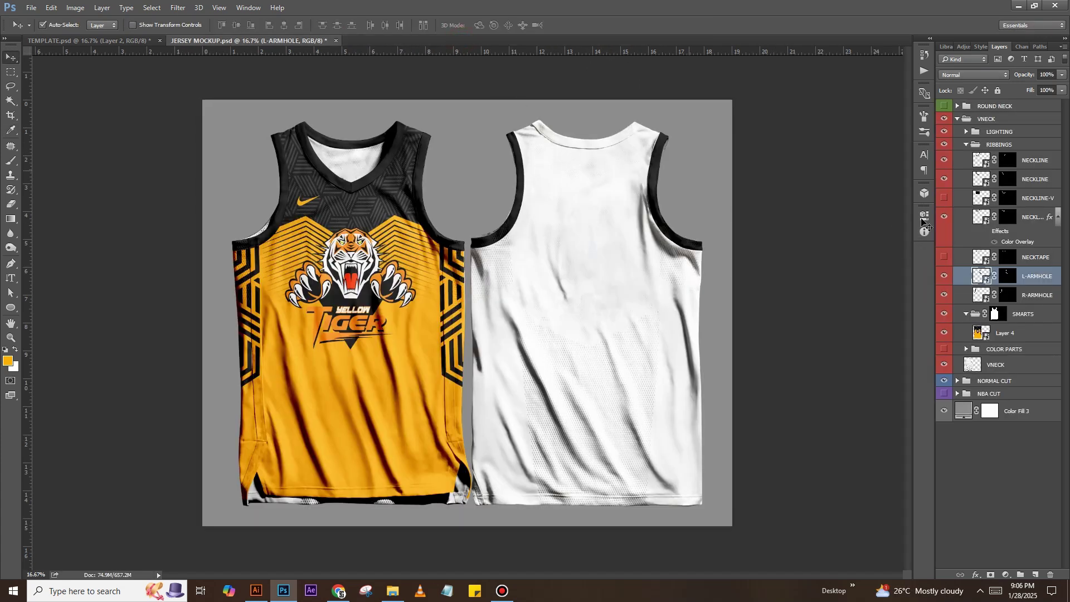
{"action": "left_click", "coordinate": [968, 144]}
{"action": "left_click", "coordinate": [968, 161]}
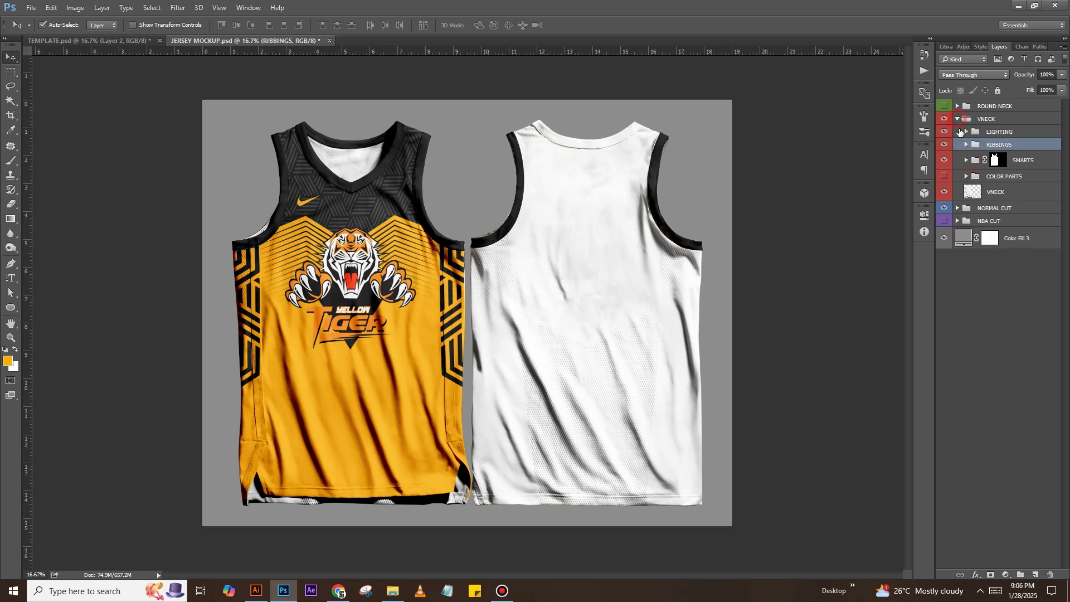
{"action": "left_click", "coordinate": [958, 118]}
{"action": "left_click", "coordinate": [967, 157]}
- Make the back neckline rectangle black (#000000), then save and close it
{"action": "double_click", "coordinate": [978, 174]}
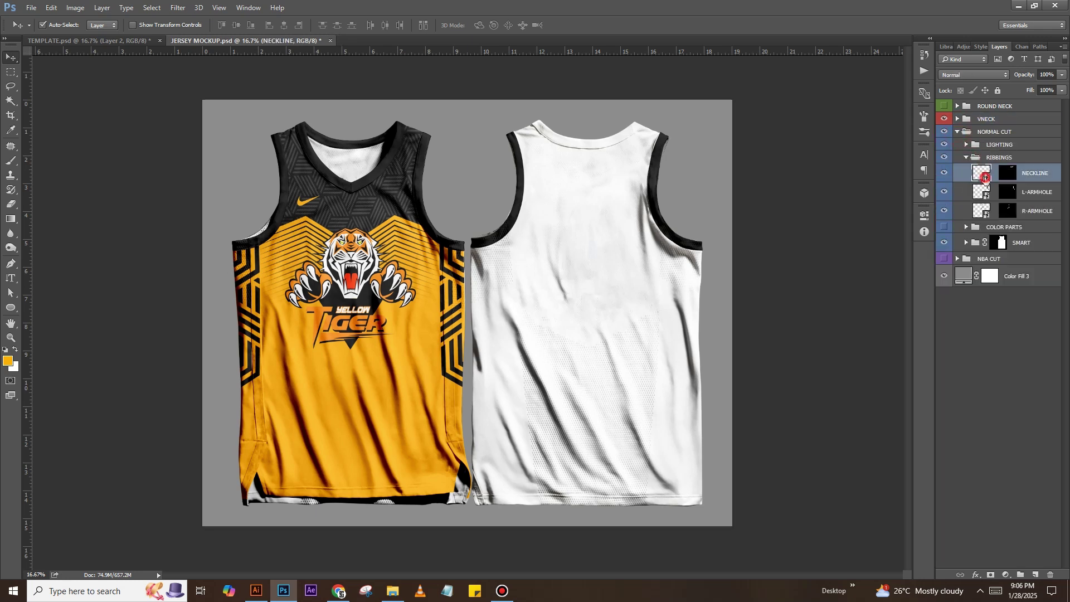
{"action": "double_click", "coordinate": [963, 118]}
{"action": "type", "text": "000000"}
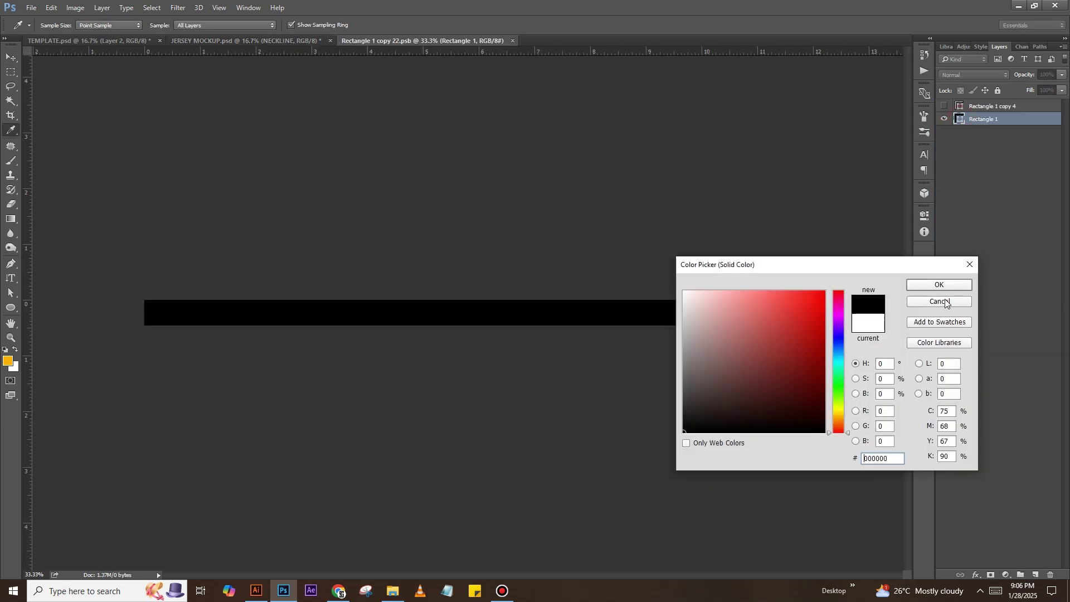
{"action": "left_click", "coordinate": [947, 284]}
{"action": "key", "text": "ctrl+s"}
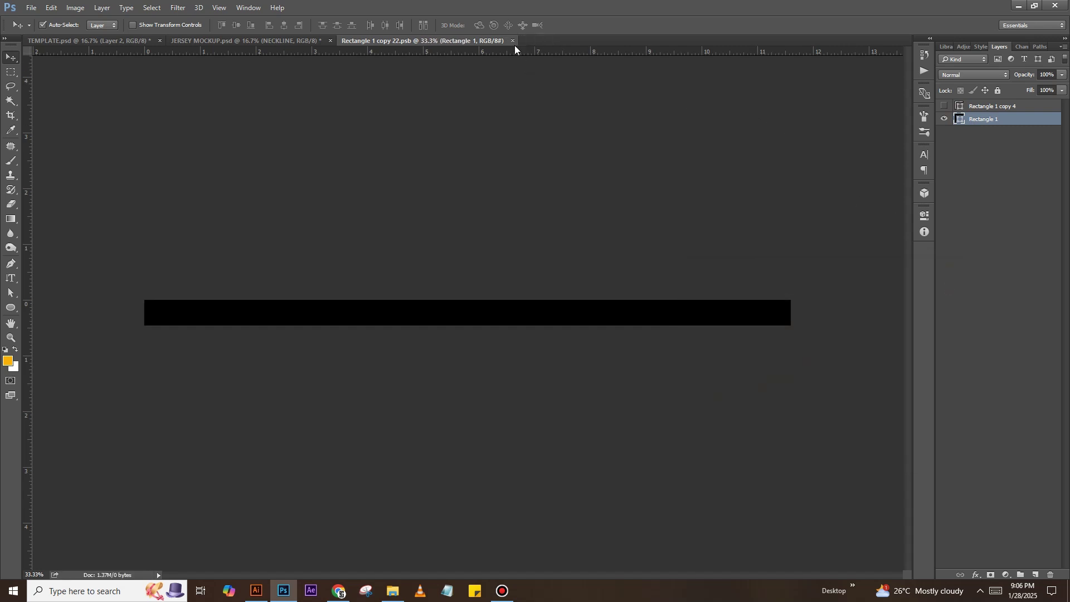
{"action": "left_click", "coordinate": [513, 40]}
- Open the back design panel smart object inside the SMART group
{"action": "left_click", "coordinate": [967, 157]}
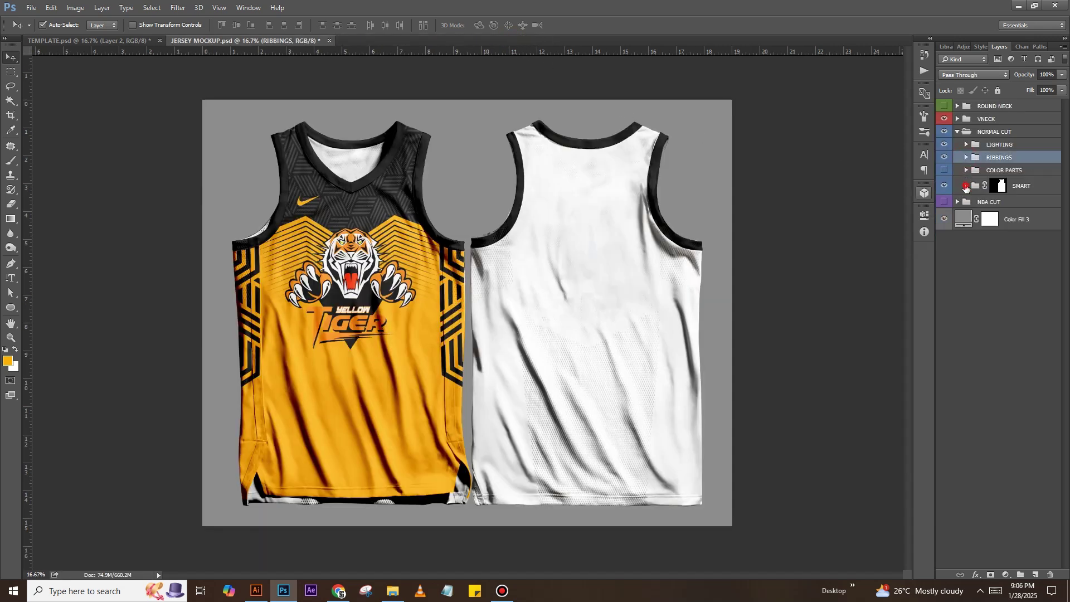
{"action": "left_click", "coordinate": [966, 185]}
{"action": "double_click", "coordinate": [987, 211]}
- Duplicate Layer 3 from the template into Layer 2.psb
{"action": "key", "text": "ctrl+Tab"}
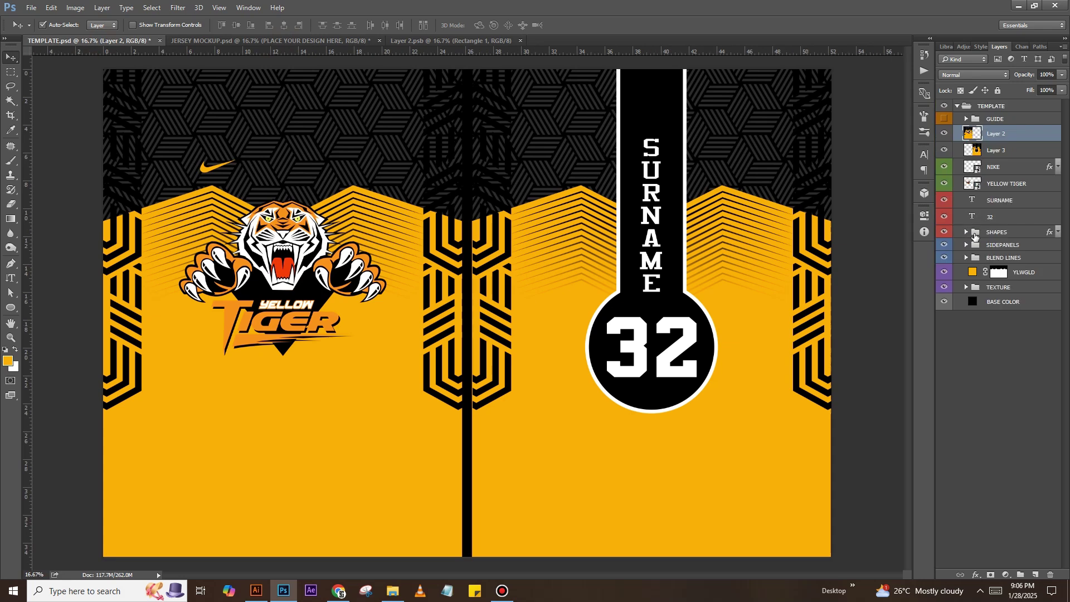
{"action": "right_click", "coordinate": [1004, 149]}
{"action": "left_click", "coordinate": [892, 121]}
{"action": "left_click", "coordinate": [479, 223]}
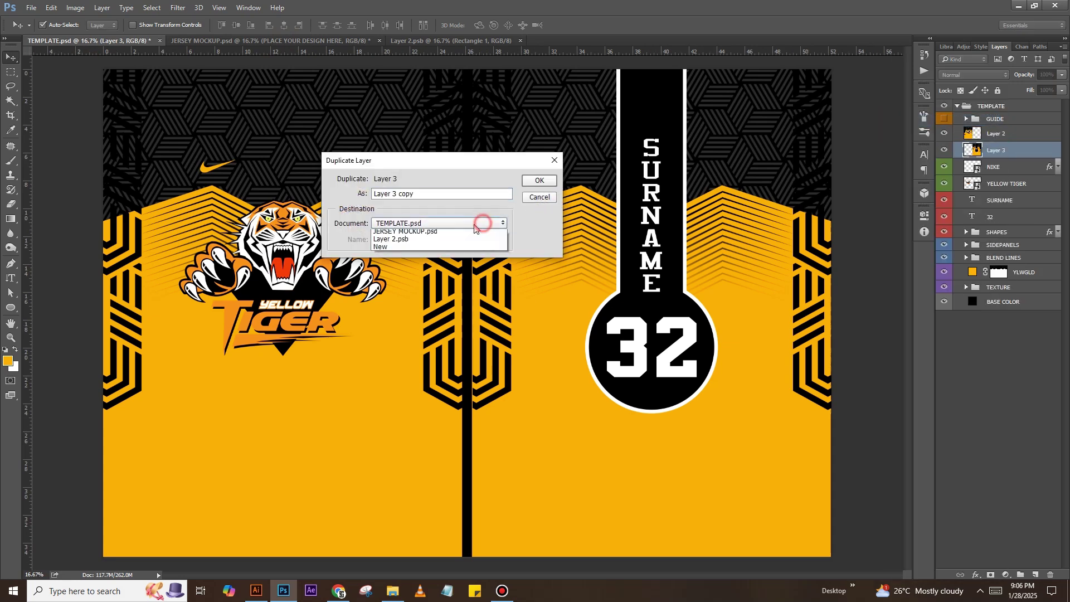
{"action": "left_click", "coordinate": [399, 250]}
{"action": "left_click", "coordinate": [540, 180]}
{"action": "left_click", "coordinate": [482, 41]}
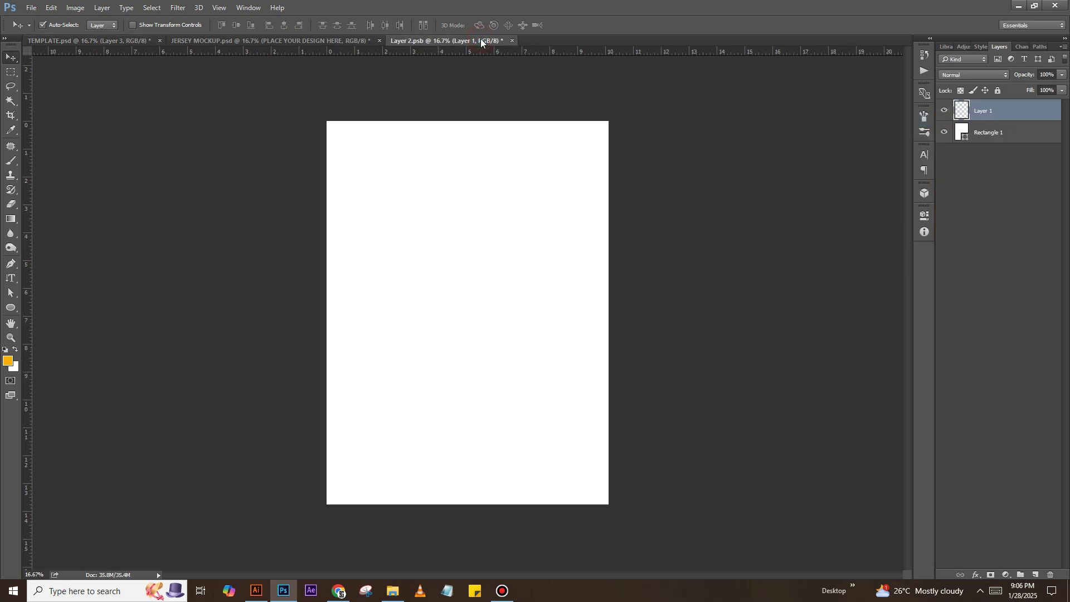
- Scale the SURNAME 32 design to fill the back canvas, save, and view the mockup
{"action": "key", "text": "ctrl+t"}
{"action": "left_click_drag", "start_coordinate": [807, 212], "coordinate": [441, 212]}
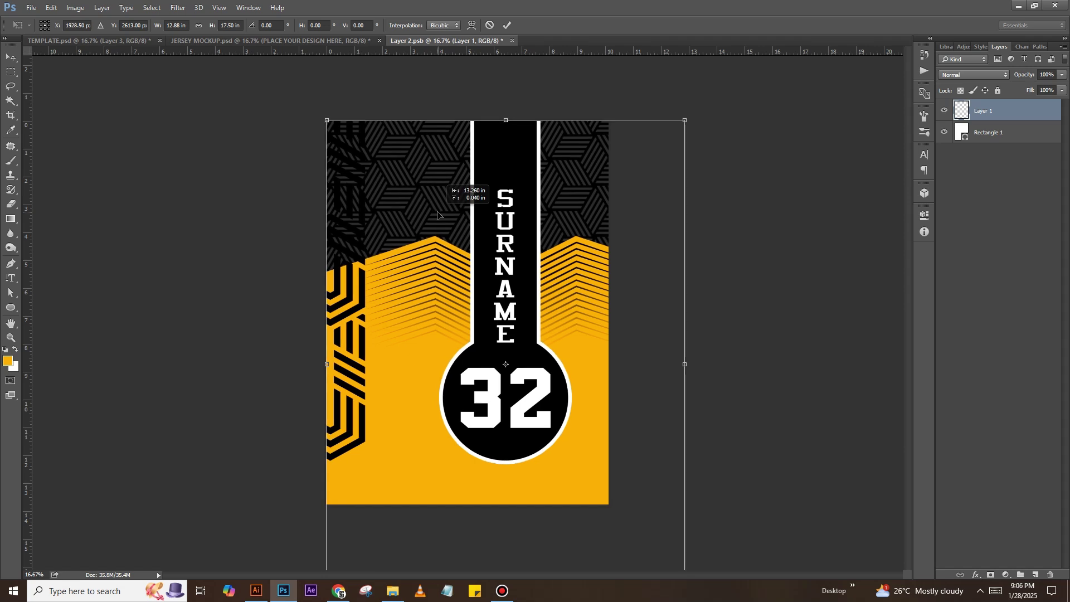
{"action": "left_click_drag", "start_coordinate": [686, 120], "coordinate": [608, 217]}
{"action": "left_click_drag", "start_coordinate": [524, 291], "coordinate": [524, 195]}
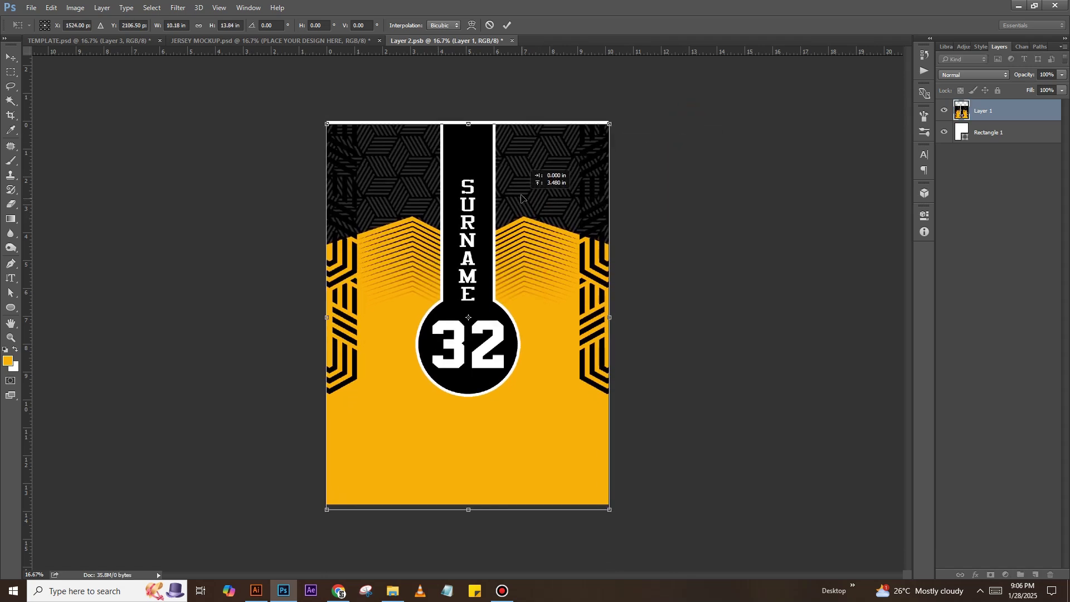
{"action": "key", "text": "Return"}
{"action": "key", "text": "ctrl+s"}
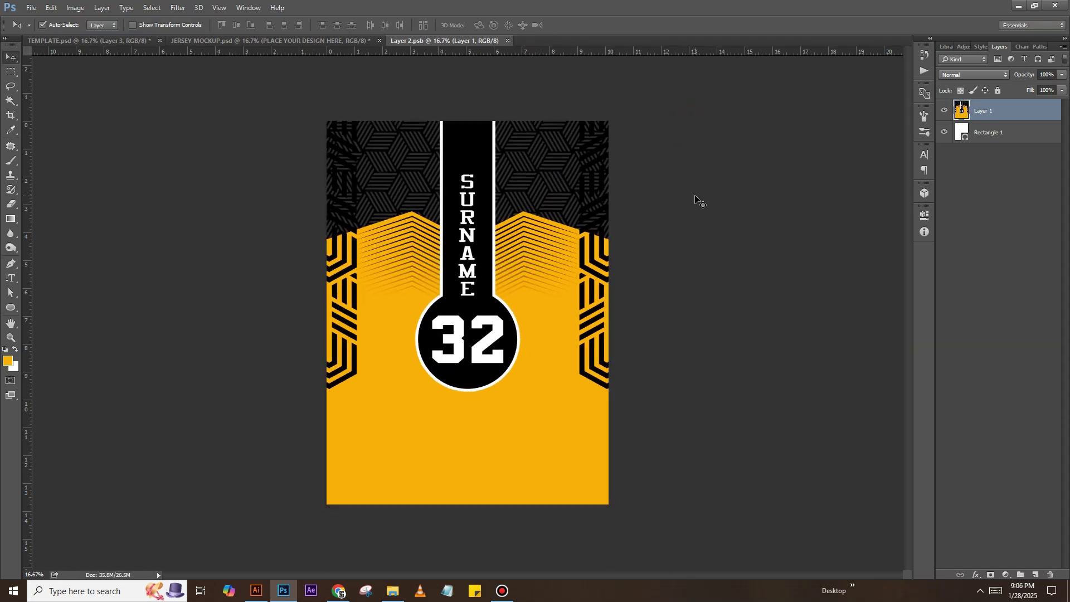
{"action": "left_click", "coordinate": [260, 42]}
- Close Layer 2.psb and change the Color Fill 3 background to white (#ffffff)
{"action": "left_click", "coordinate": [508, 40]}
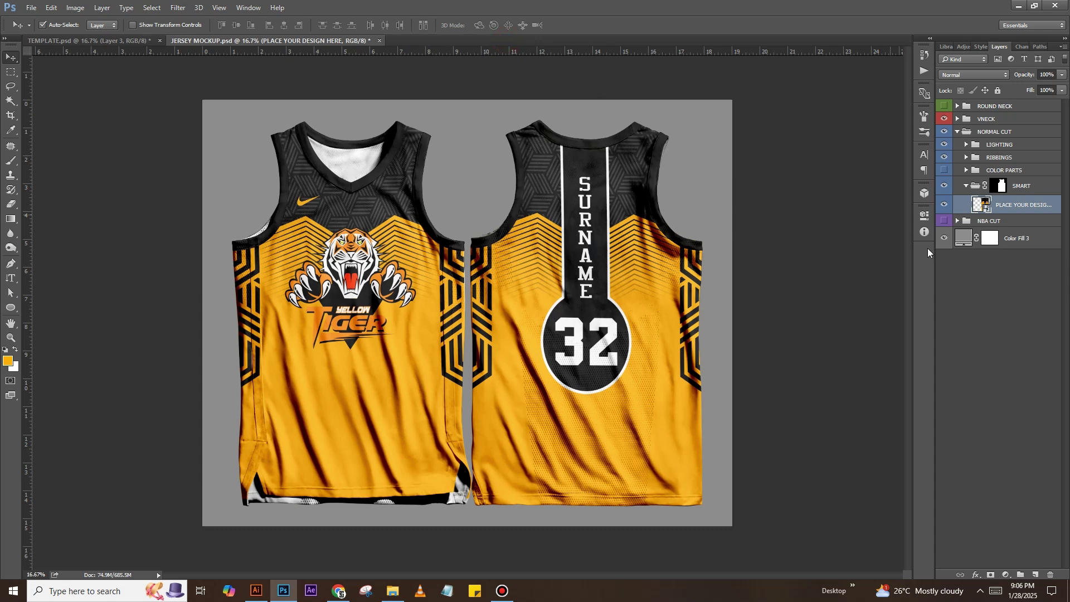
{"action": "double_click", "coordinate": [964, 238]}
{"action": "type", "text": "ffffff"}
{"action": "left_click", "coordinate": [912, 286]}
{"action": "key", "text": "v"}
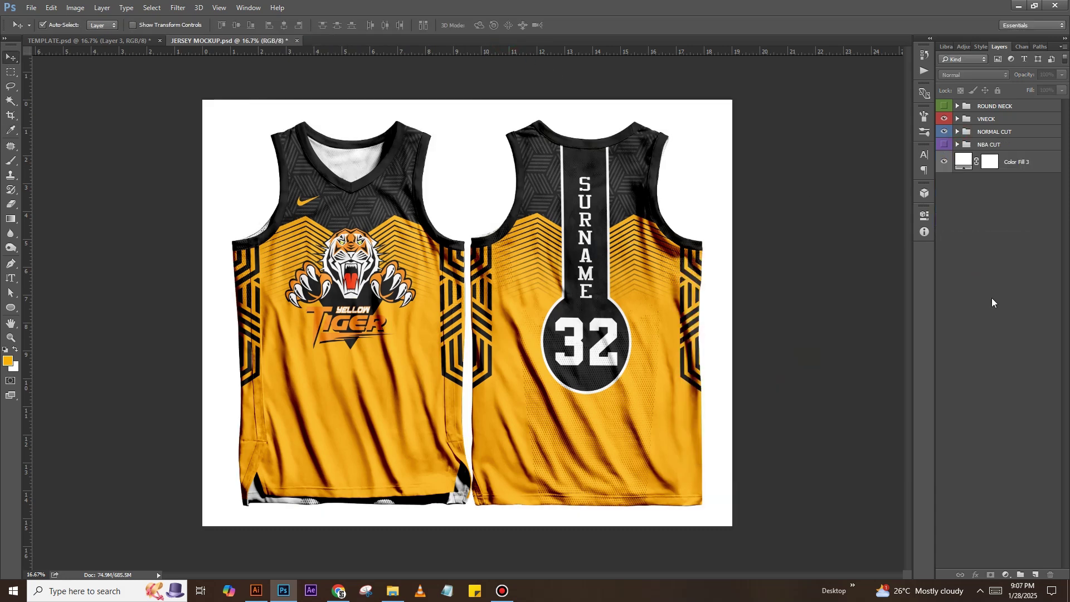
{"action": "left_click", "coordinate": [992, 300]}
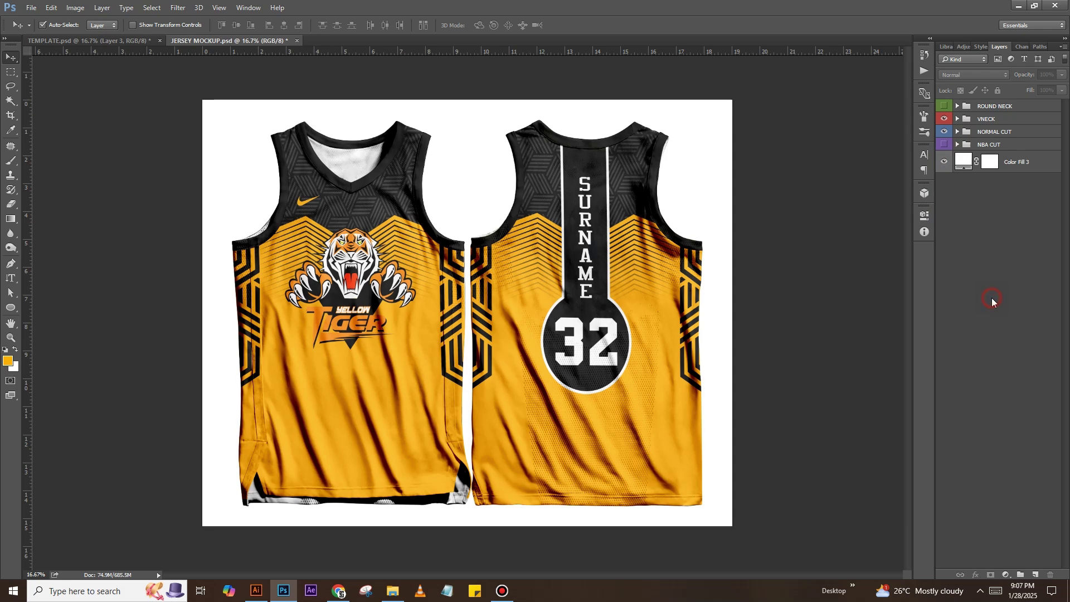